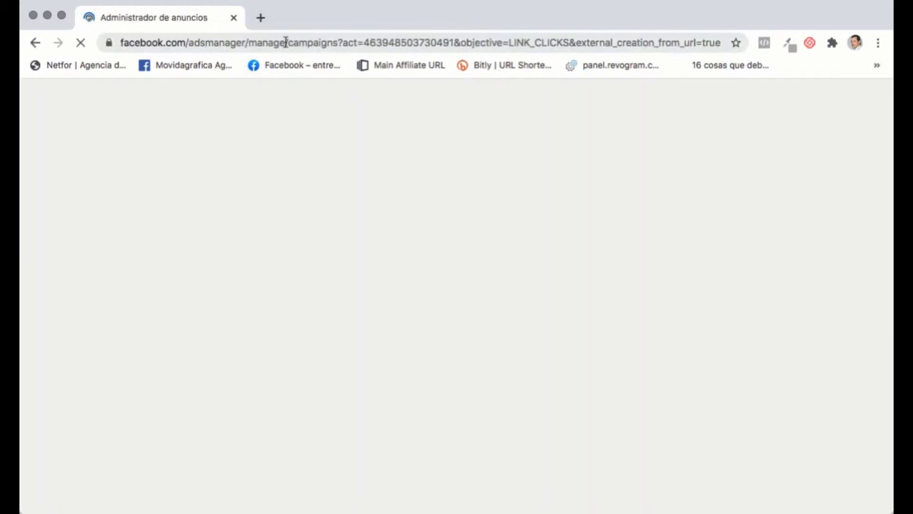
Step: Copy the Ads Manager address and load it in a second browser tab
left_click_drag(286, 42, 118, 49)
key("super+c")
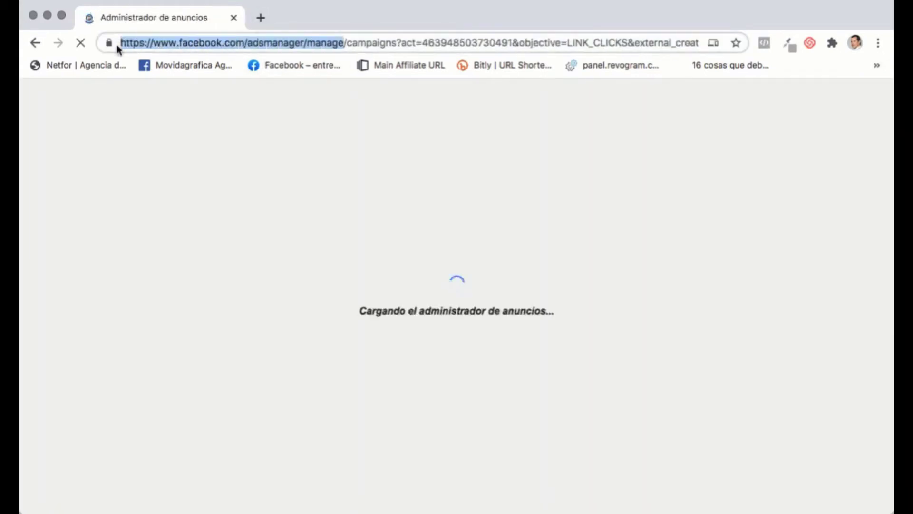
left_click(261, 20)
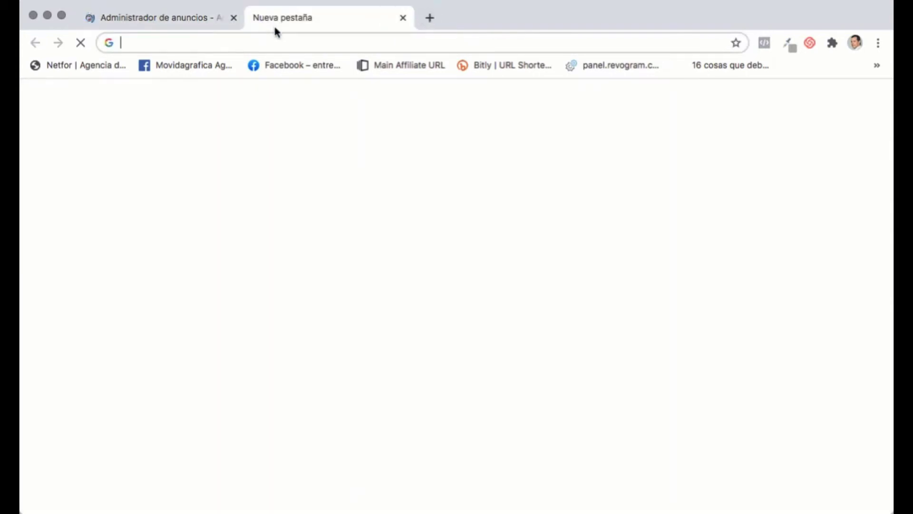
key("super+v")
key("Return")
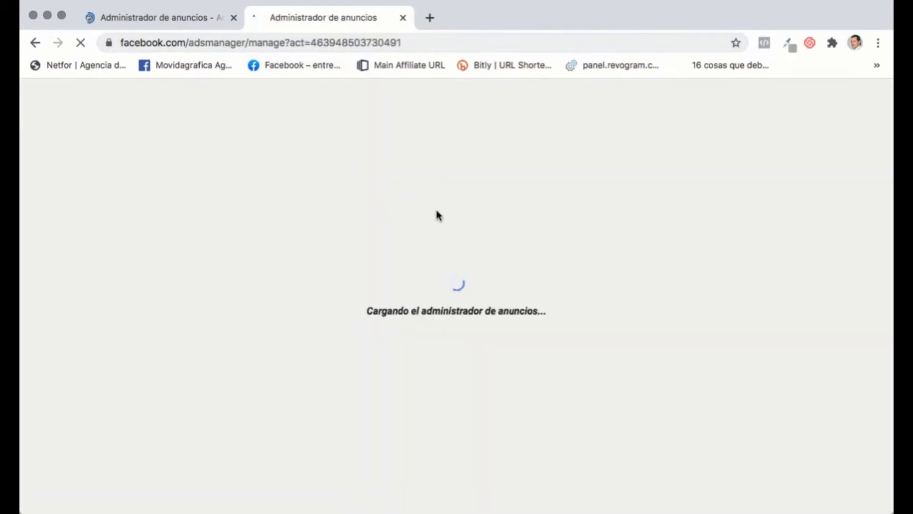
Step: Cancel the campaign-objective dialog on the first tab and close the duplicate Ads Manager tab
left_click(166, 21)
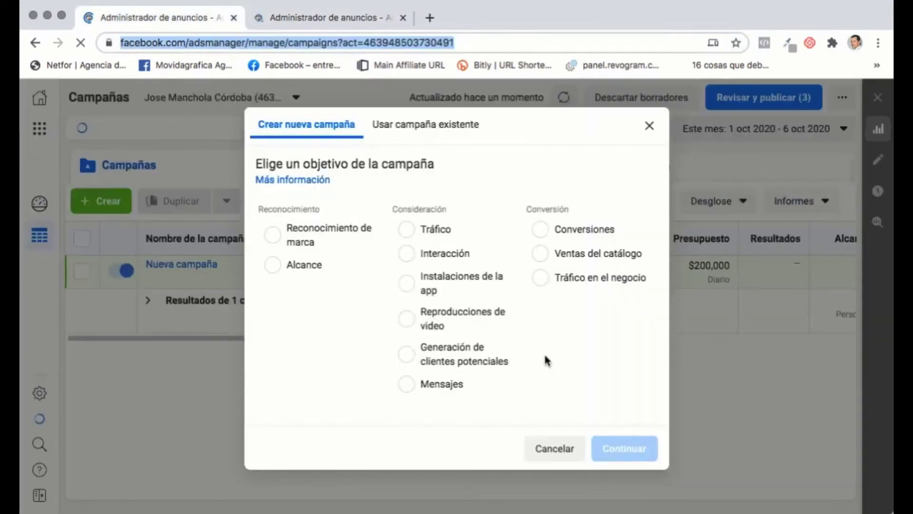
left_click(554, 449)
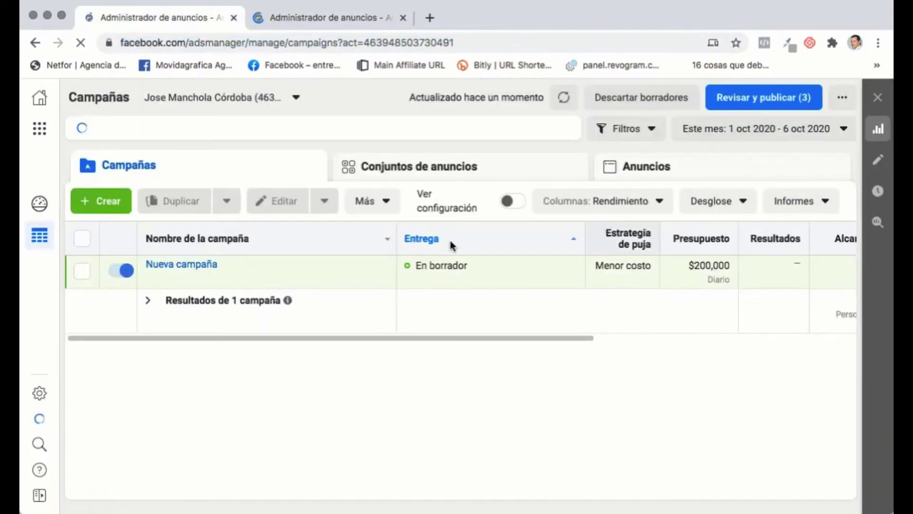
left_click(312, 18)
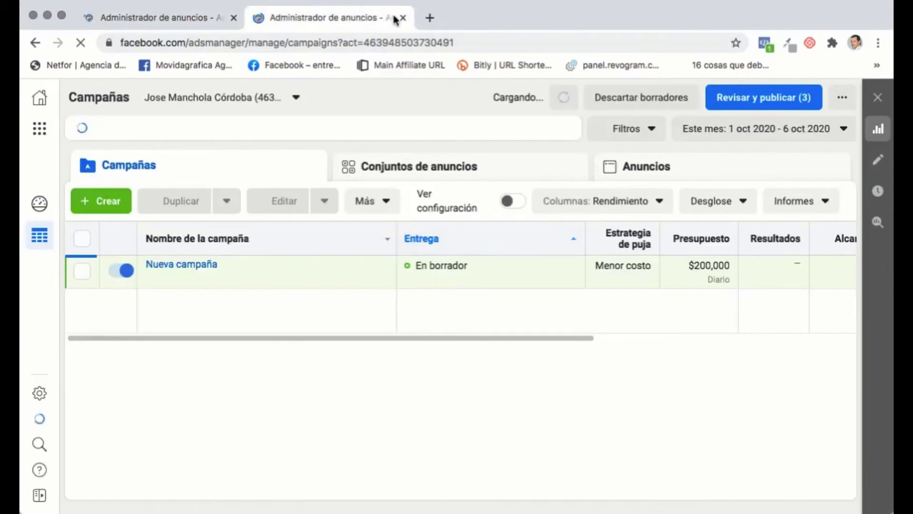
left_click(189, 19)
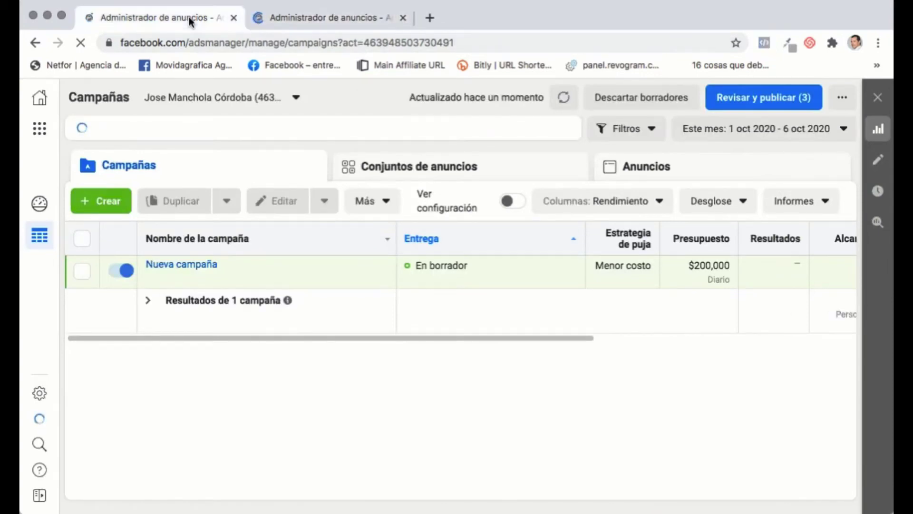
left_click(403, 18)
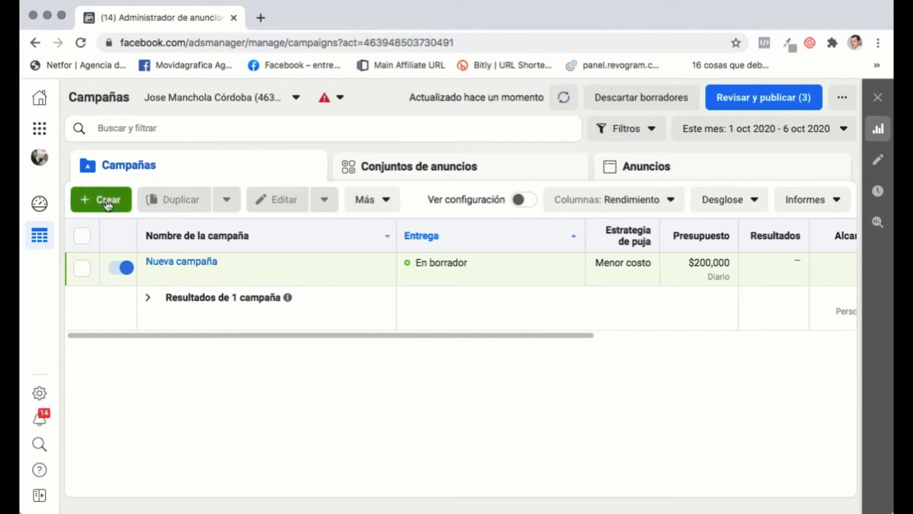
Step: Load facebook.com in a new browser tab
left_click(260, 18)
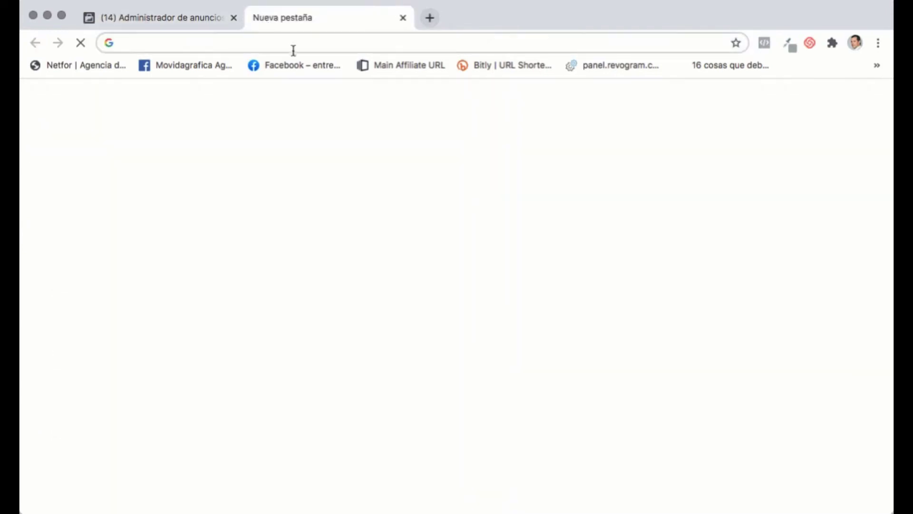
type("facebook.com")
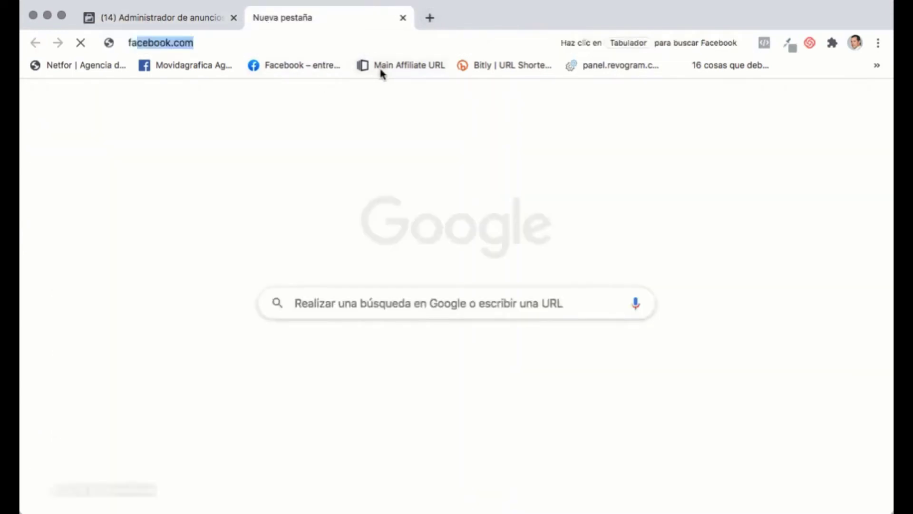
key("Return")
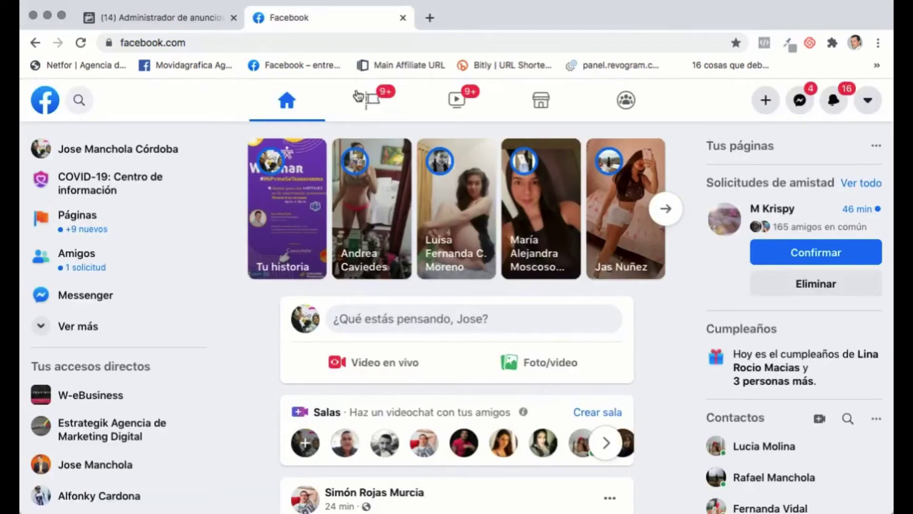
Step: From the full list of managed pages, open the Cielo rasos en PVC page
left_click(372, 102)
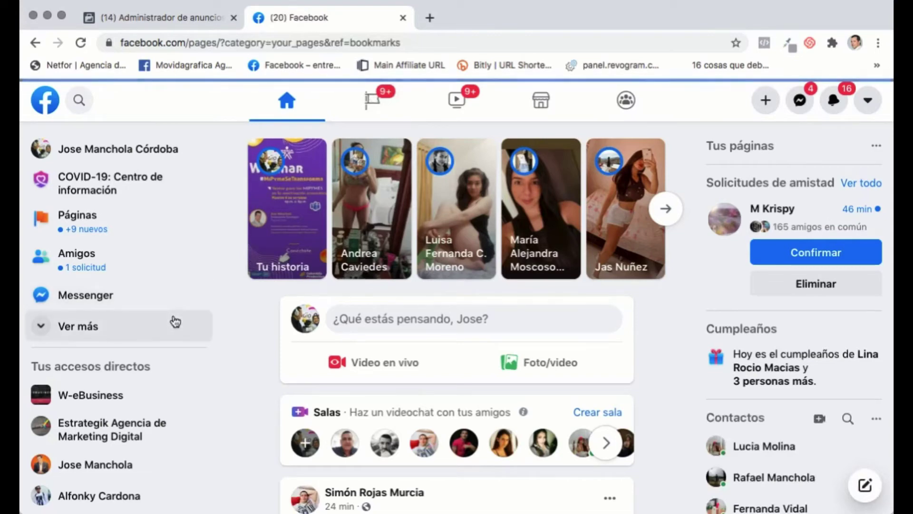
scroll(175, 321, "down", 3)
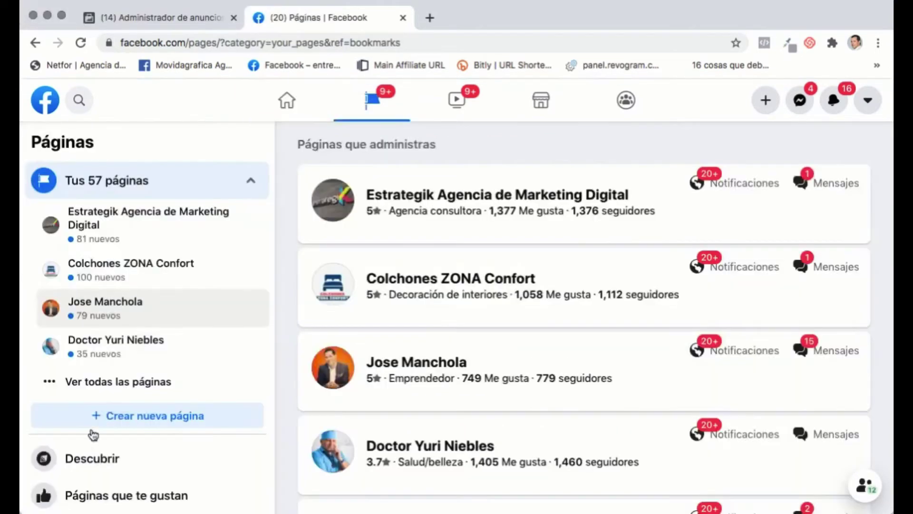
left_click(129, 382)
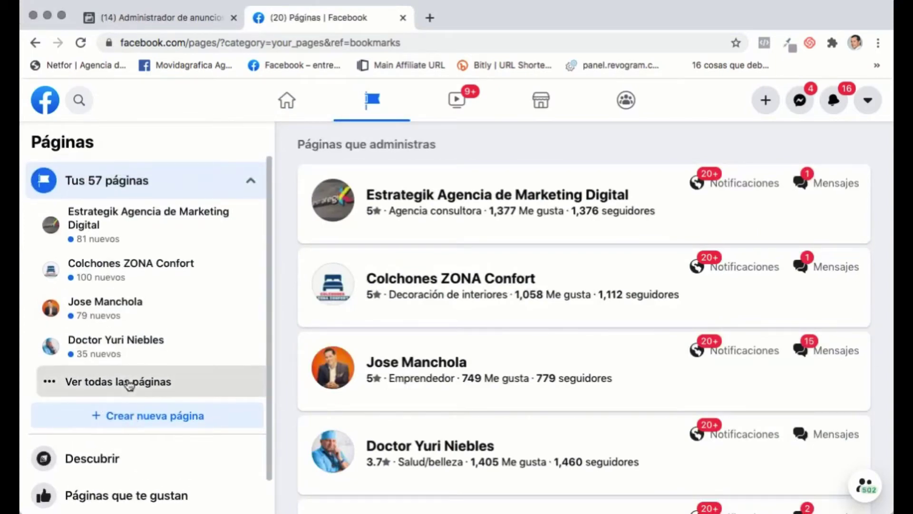
scroll(122, 400, "down", 5)
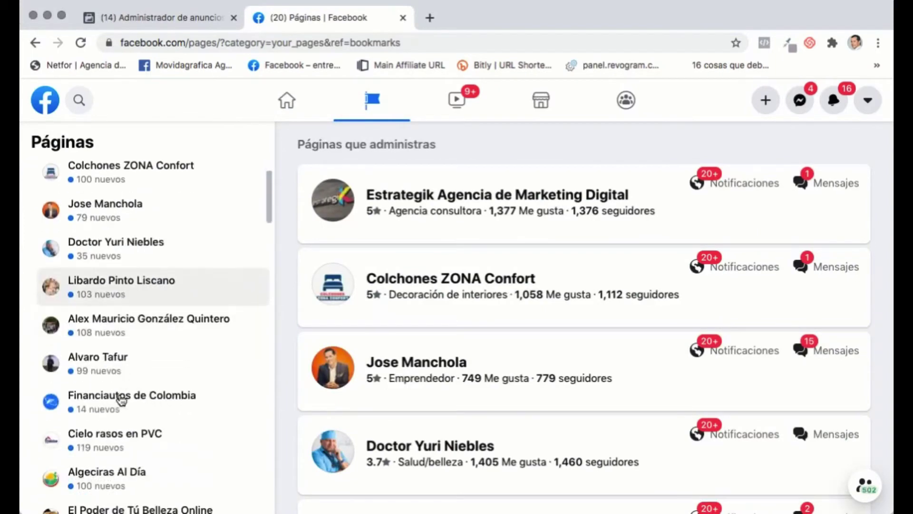
left_click(109, 328)
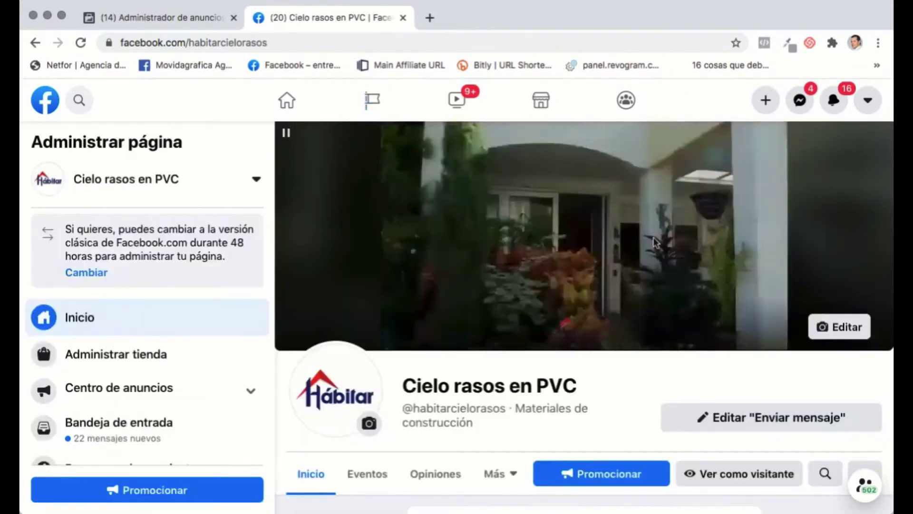
scroll(526, 346, "down", 2)
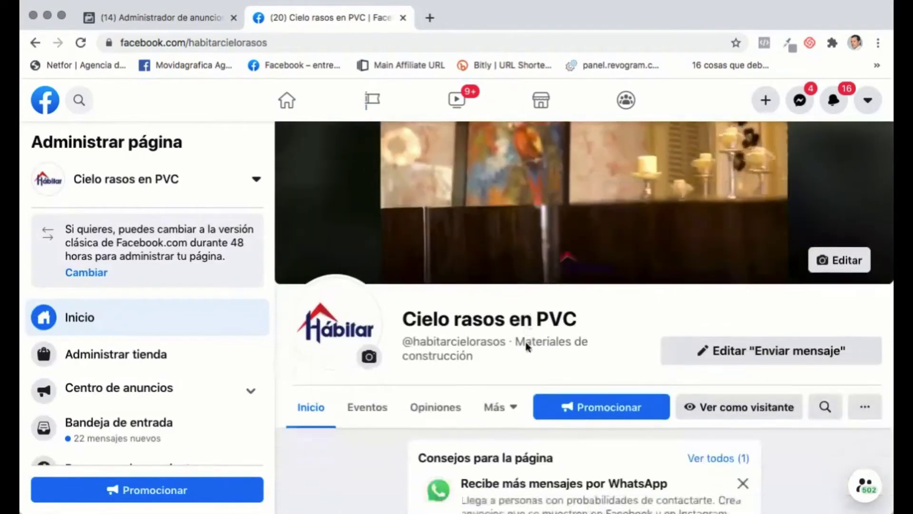
scroll(526, 346, "down", 5)
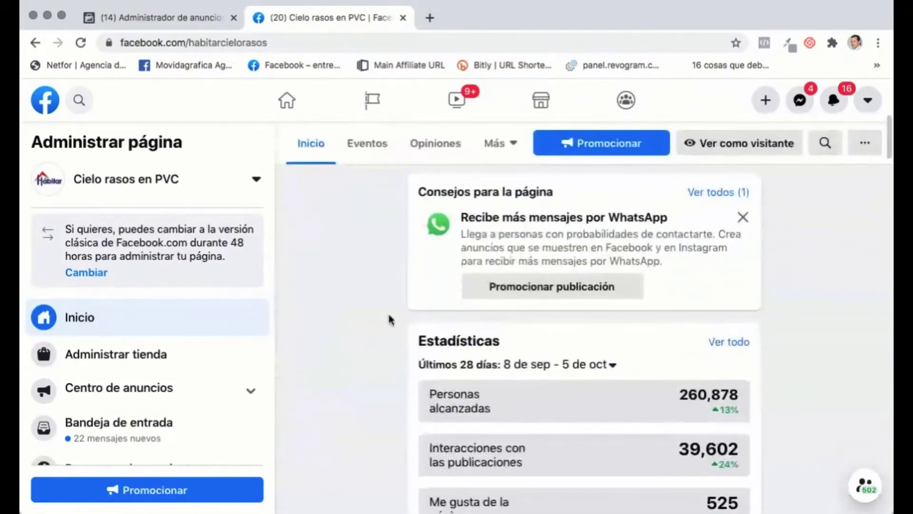
scroll(364, 327, "down", 2)
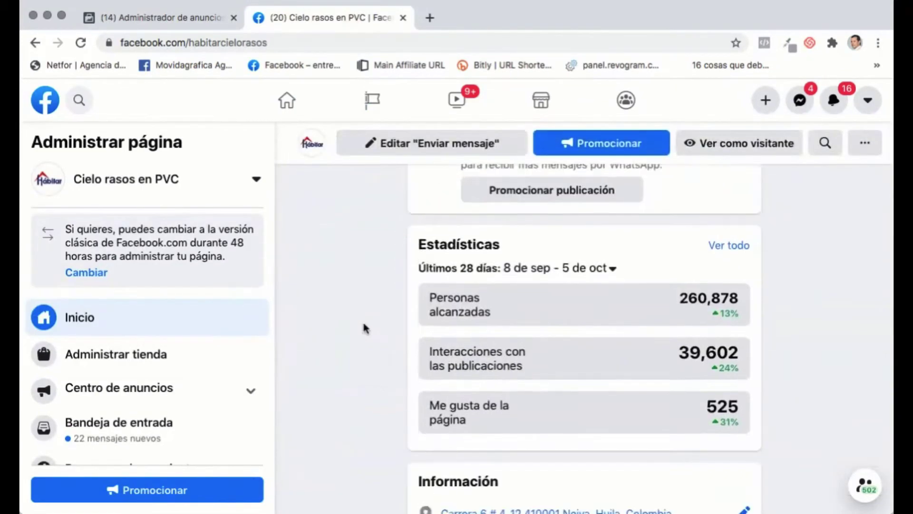
scroll(365, 327, "down", 8)
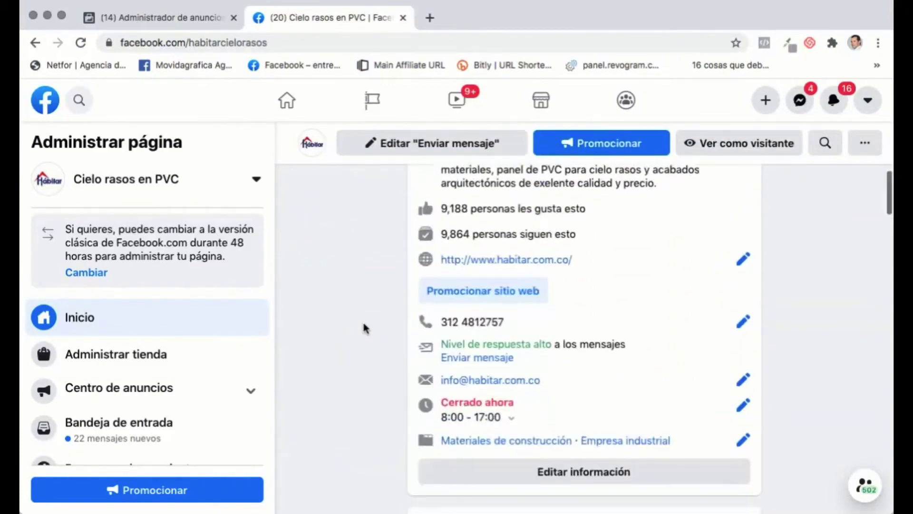
scroll(365, 328, "down", 5)
scroll(365, 328, "up", 15)
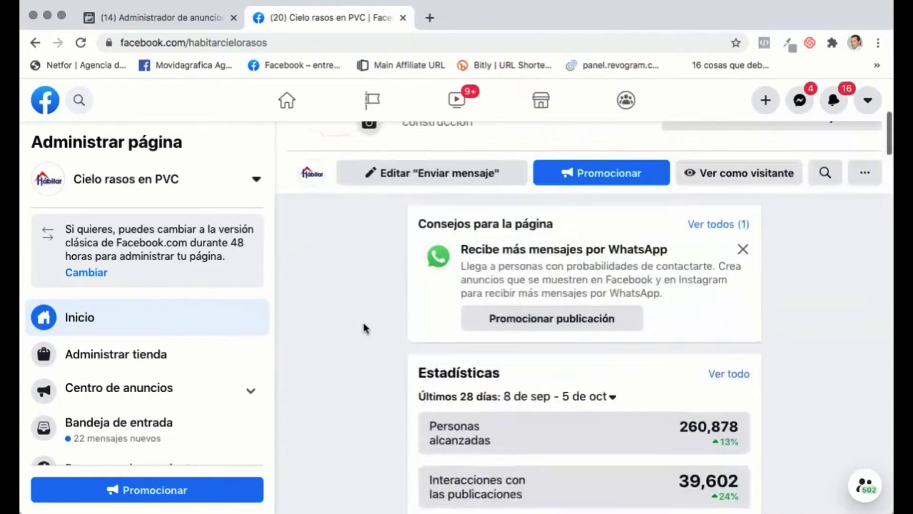
scroll(365, 327, "up", 4)
scroll(210, 350, "down", 5)
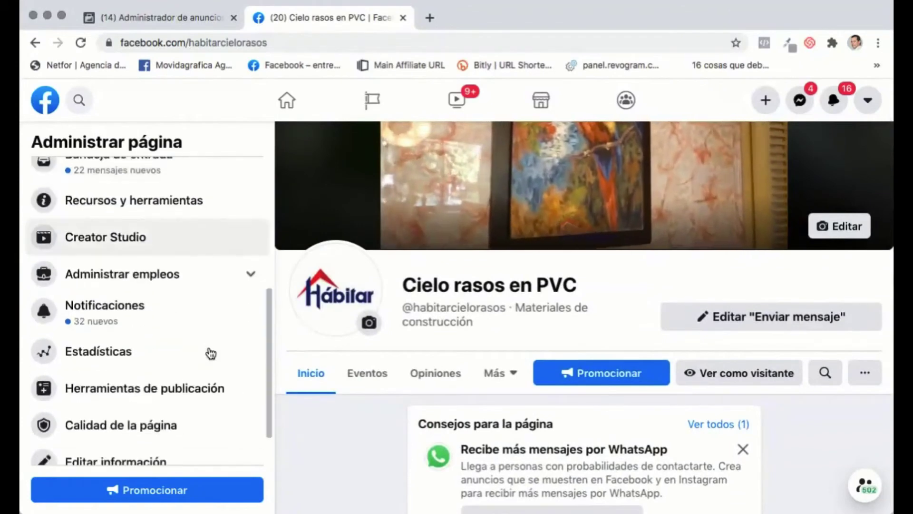
scroll(210, 351, "down", 2)
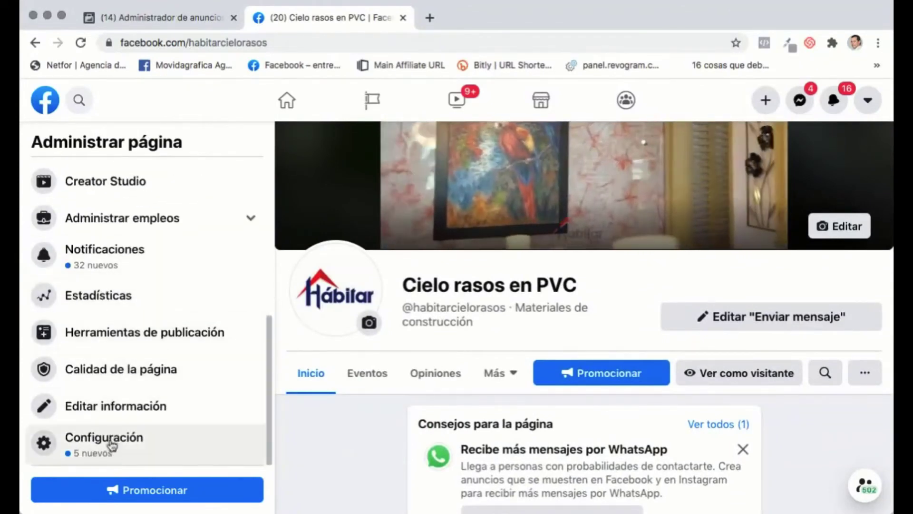
Step: Open the page settings and view the connected Instagram account settings
left_click(110, 445)
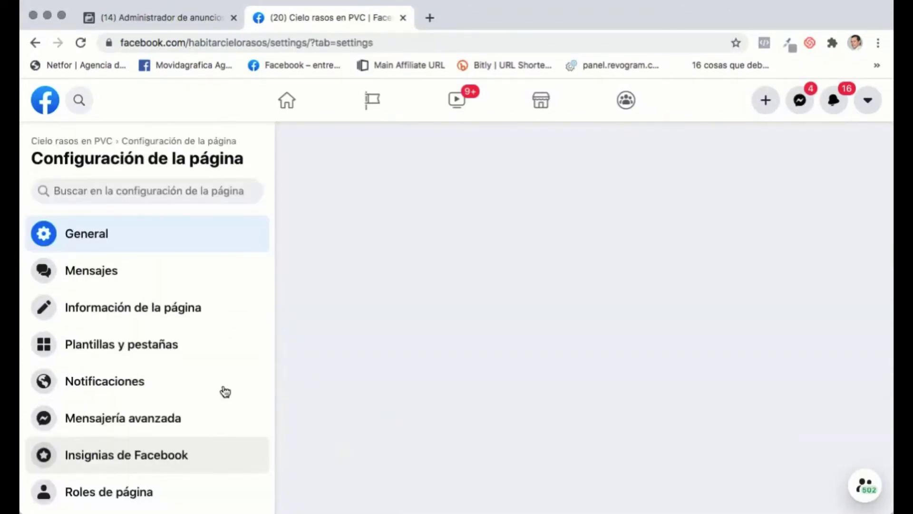
scroll(210, 401, "down", 10)
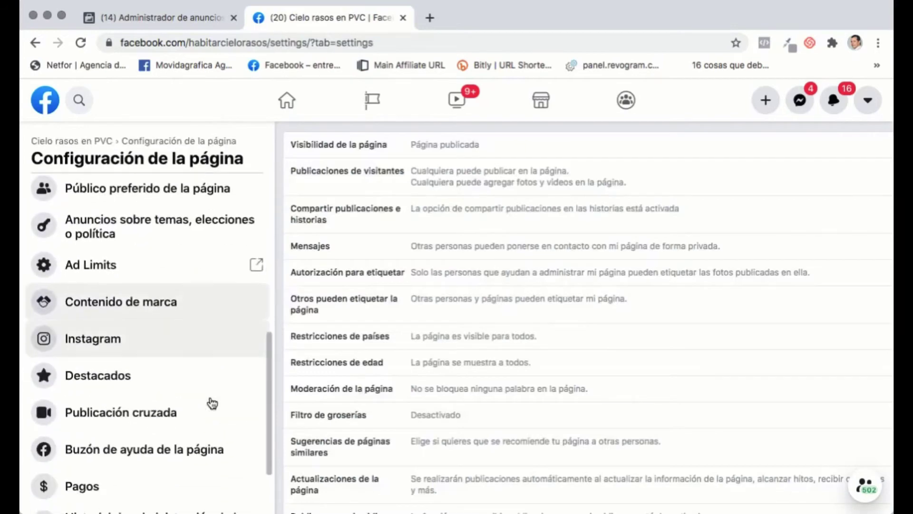
left_click(109, 351)
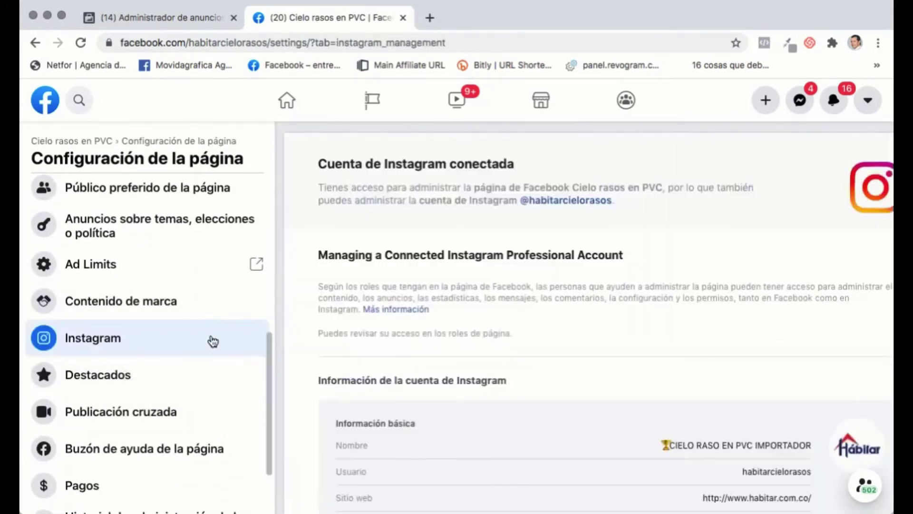
scroll(683, 333, "down", 5)
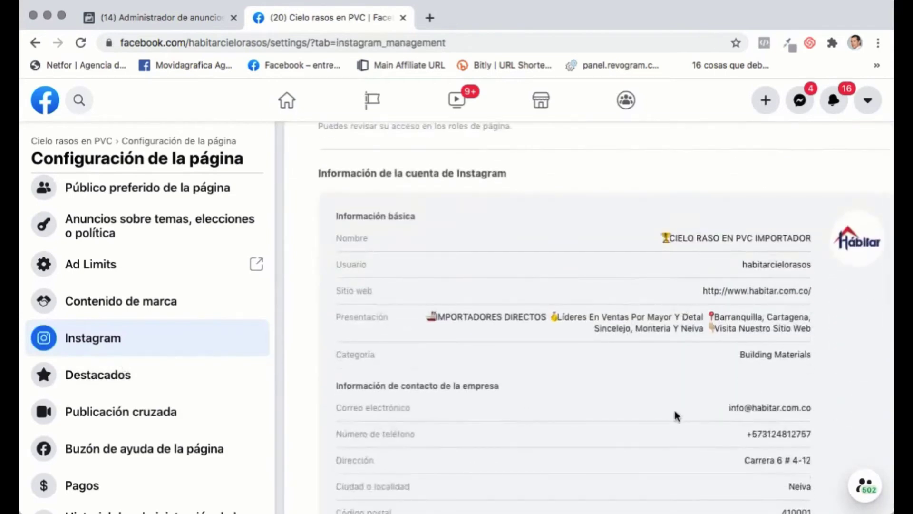
scroll(710, 418, "up", 5)
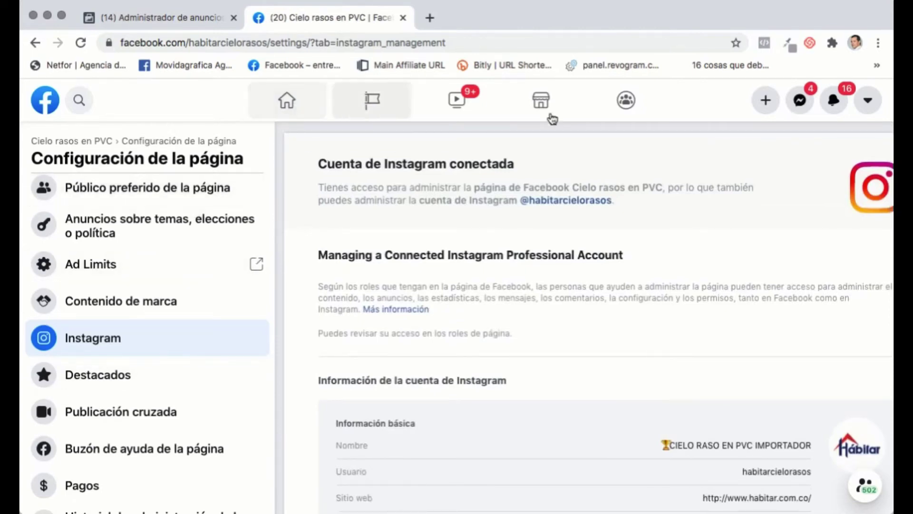
Step: Go back to the general page settings and open a new blank tab
left_click(34, 43)
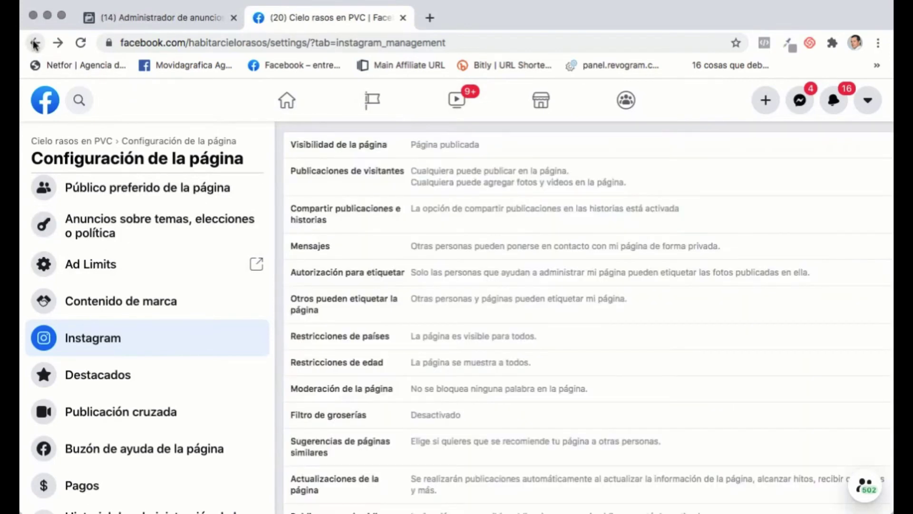
left_click(35, 45)
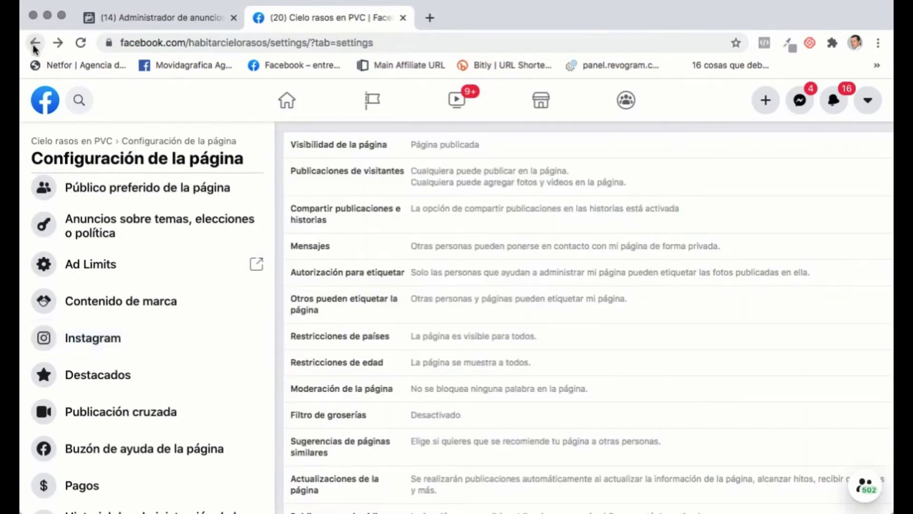
left_click(429, 18)
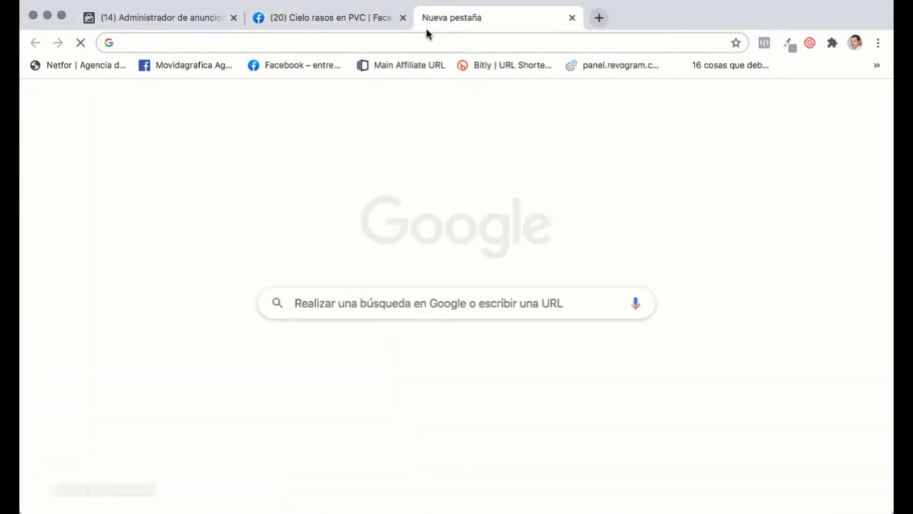
Step: Load manychat.com in the new tab, then return to the Facebook page settings tab
type("ma")
key("Return")
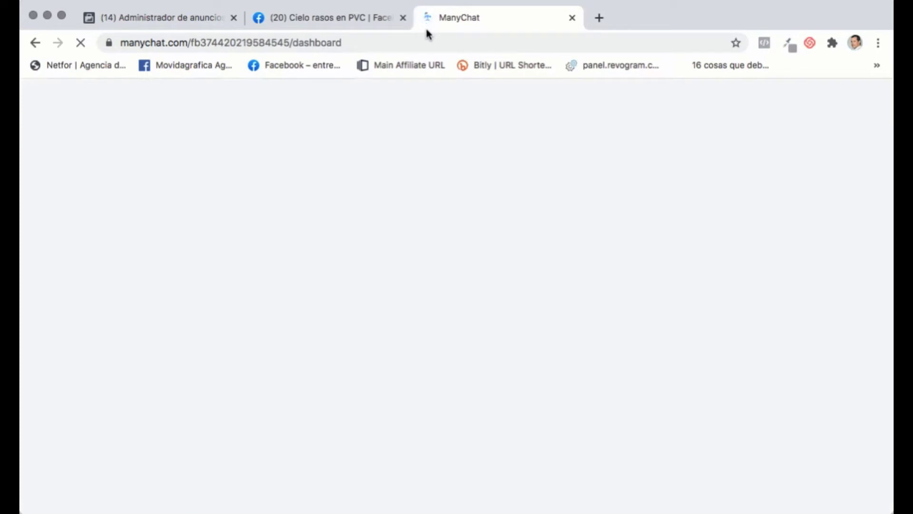
left_click(339, 19)
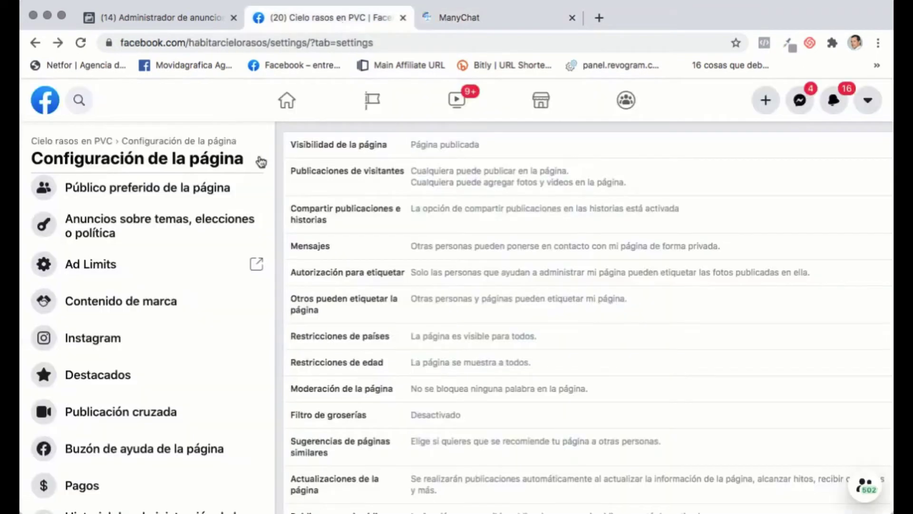
Step: Go back to the Cielo rasos en PVC page home, review its 28-day Estadísticas, then switch to ManyChat
left_click(35, 43)
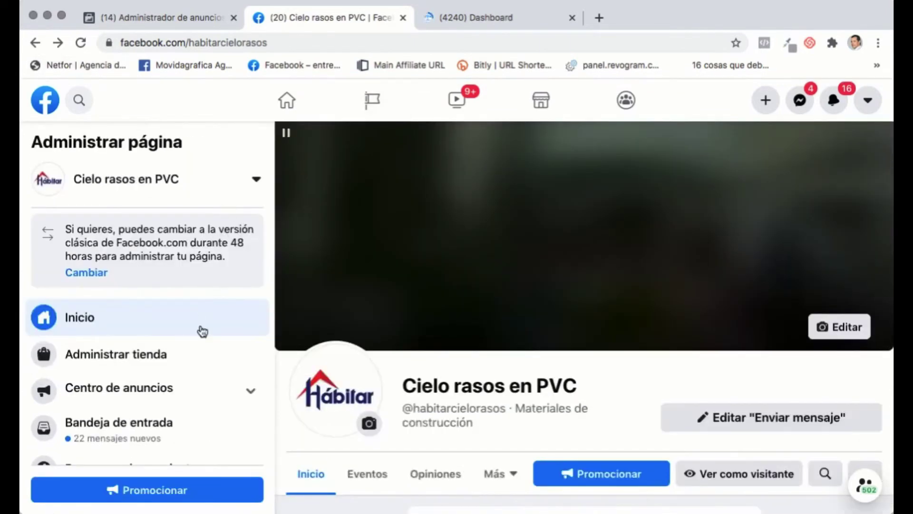
scroll(201, 331, "down", 2)
scroll(202, 331, "down", 5)
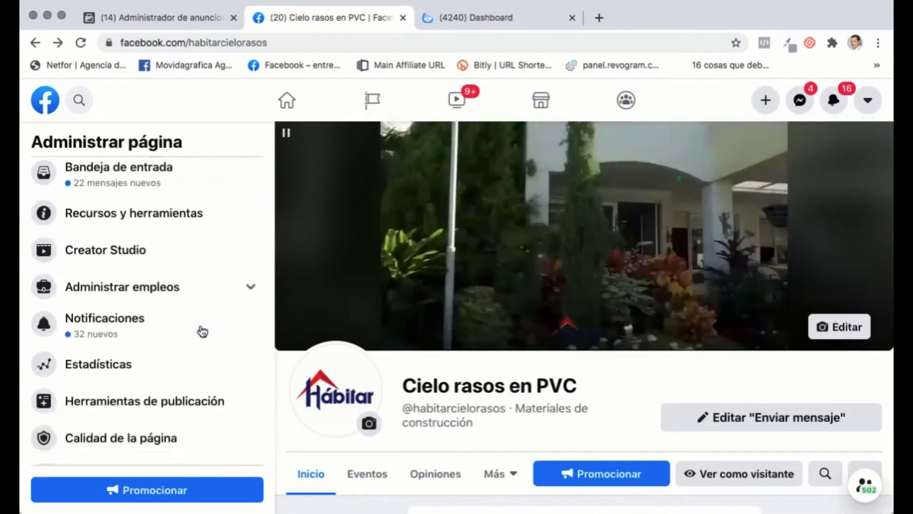
scroll(202, 331, "down", 1)
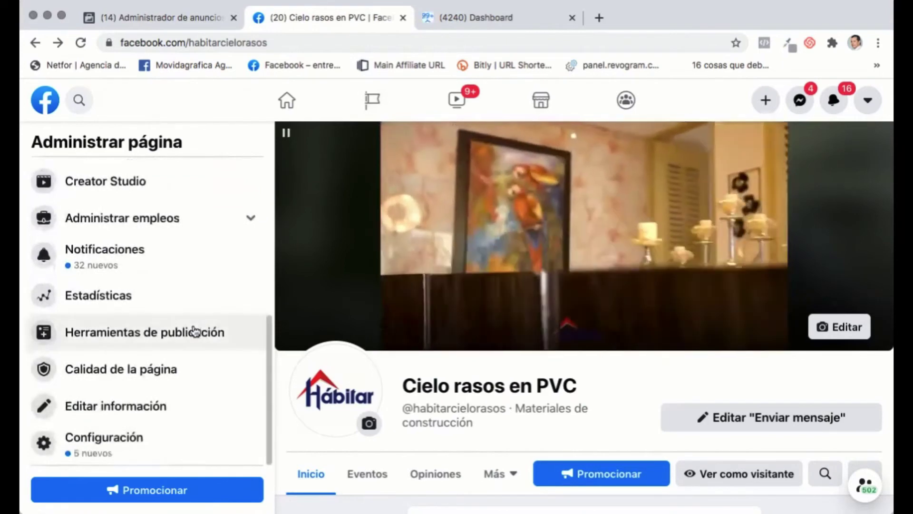
scroll(123, 405, "up", 7)
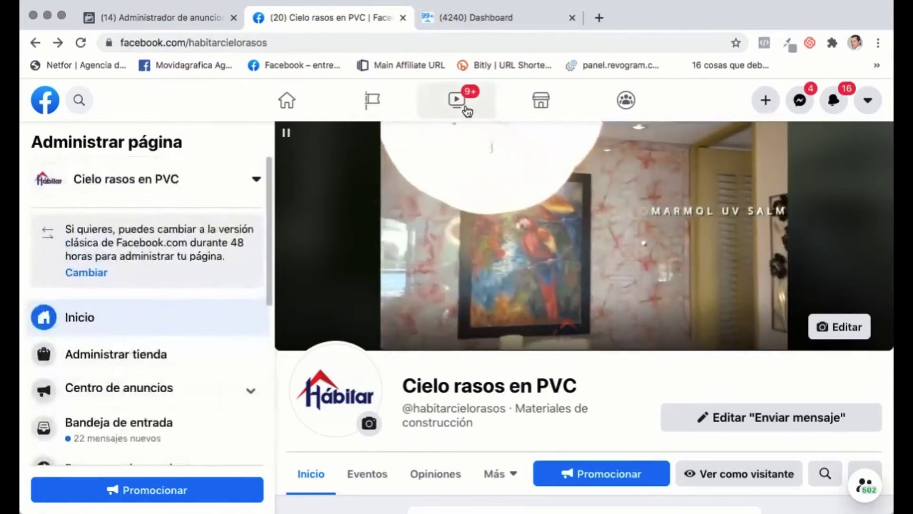
scroll(468, 111, "down", 1)
scroll(509, 291, "down", 5)
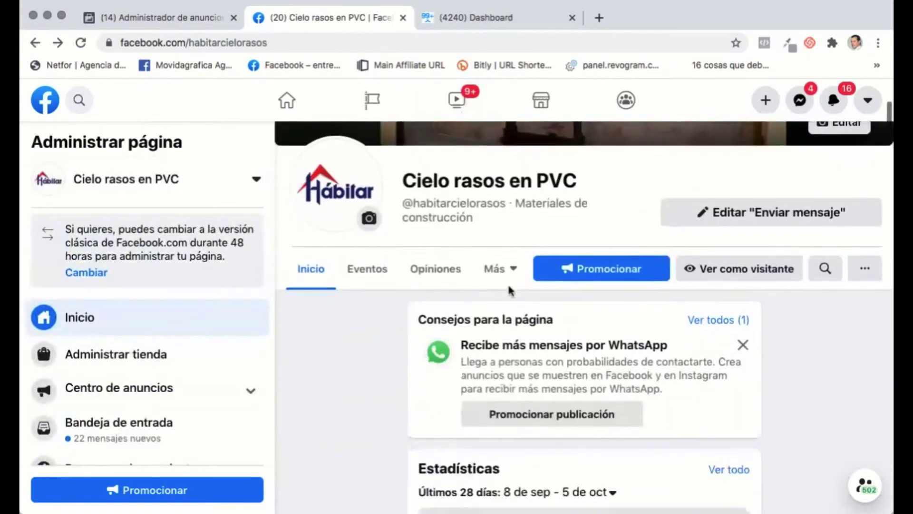
scroll(509, 288, "down", 1)
scroll(332, 336, "down", 1)
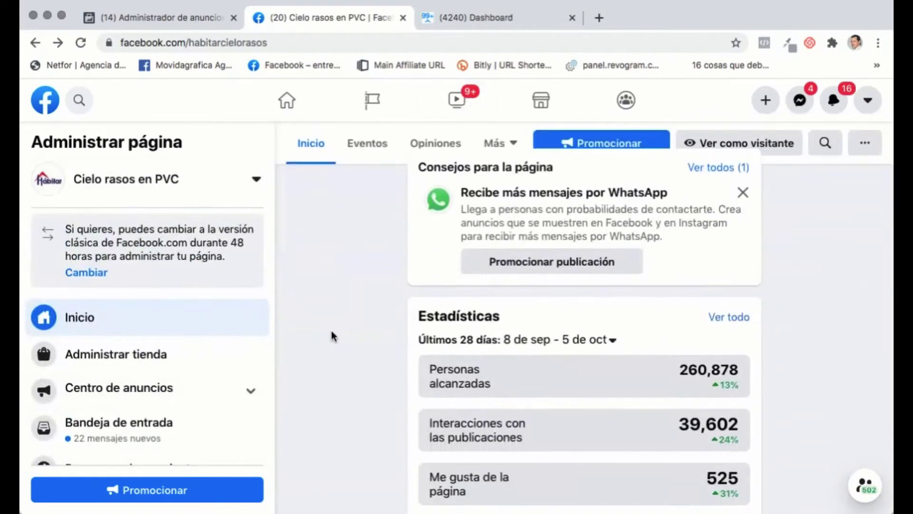
scroll(331, 336, "up", 5)
scroll(332, 335, "down", 2)
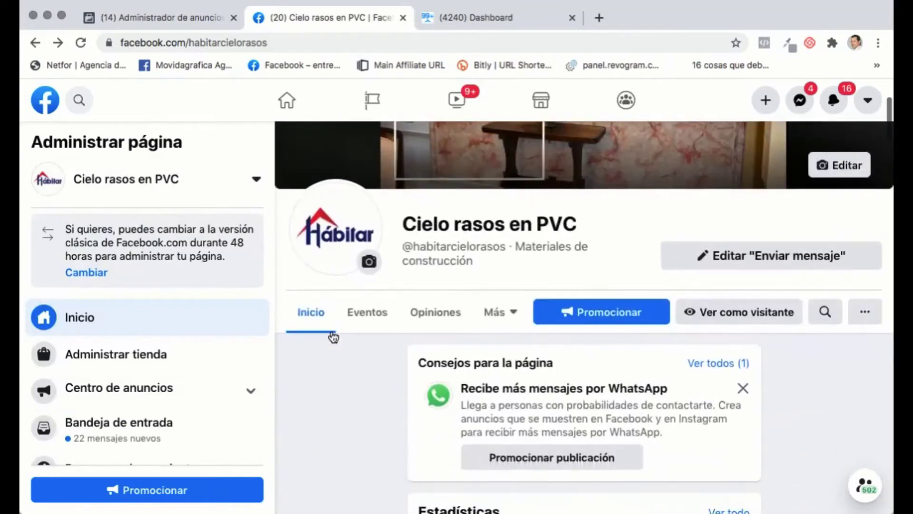
scroll(329, 359, "down", 5)
scroll(181, 379, "down", 3)
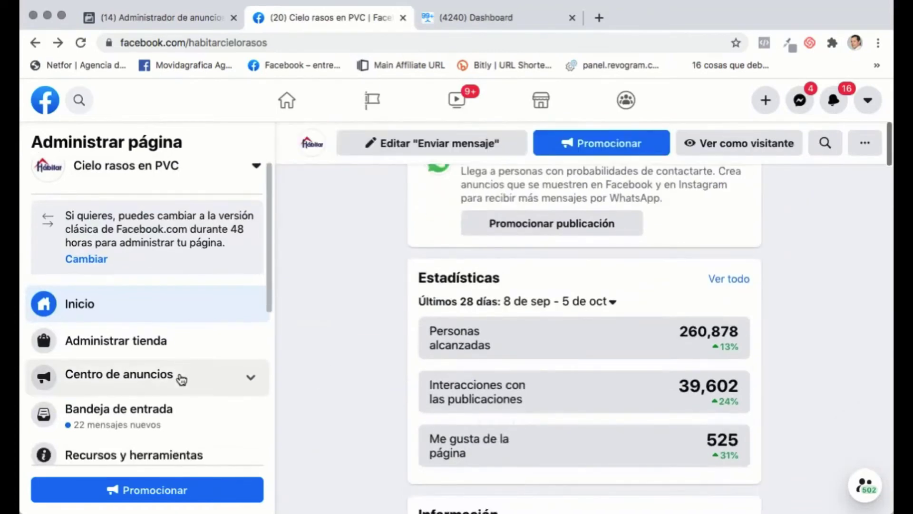
scroll(181, 379, "down", 3)
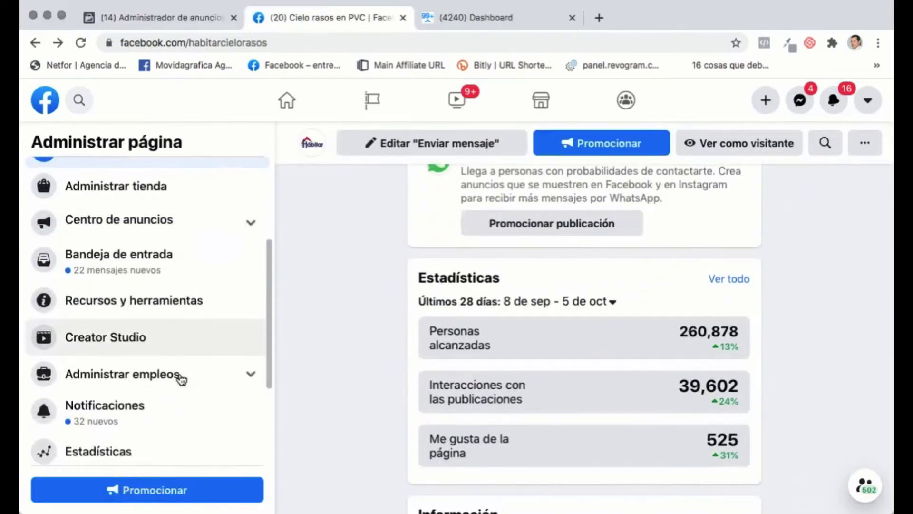
scroll(181, 379, "down", 2)
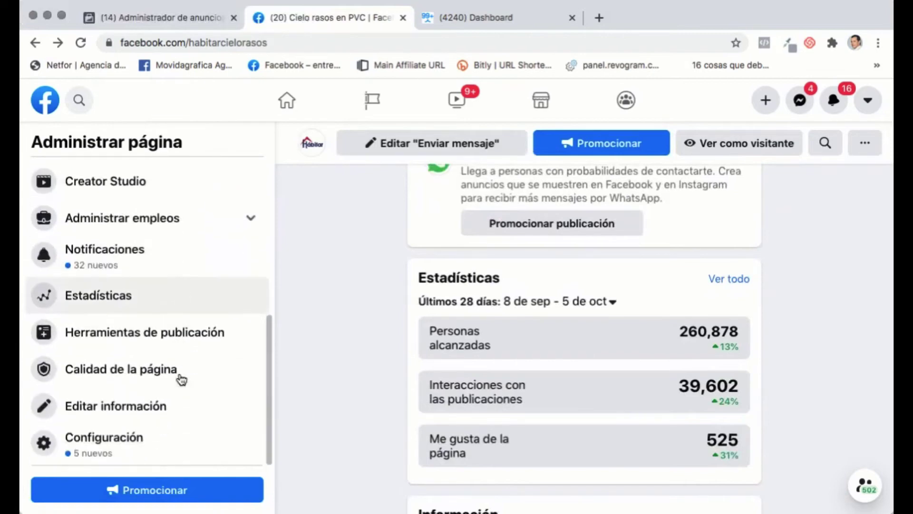
scroll(180, 405, "up", 8)
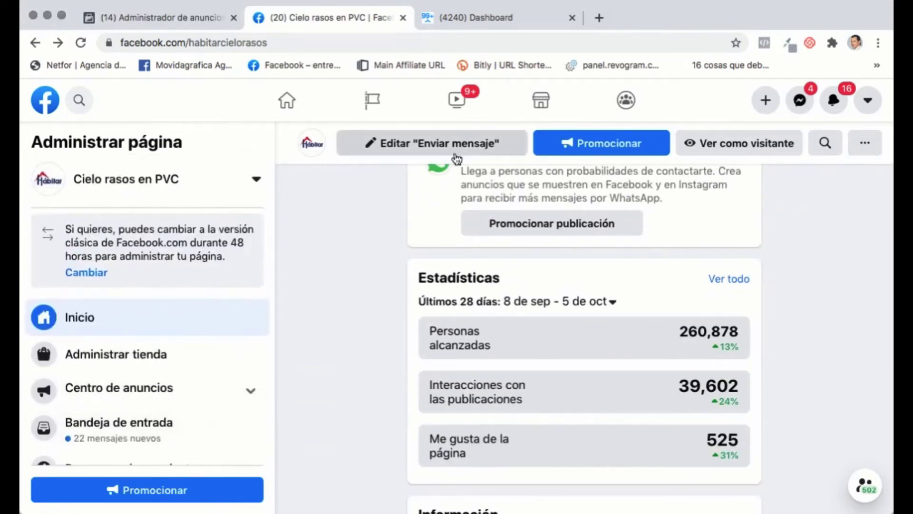
scroll(802, 279, "down", 2)
scroll(802, 278, "up", 10)
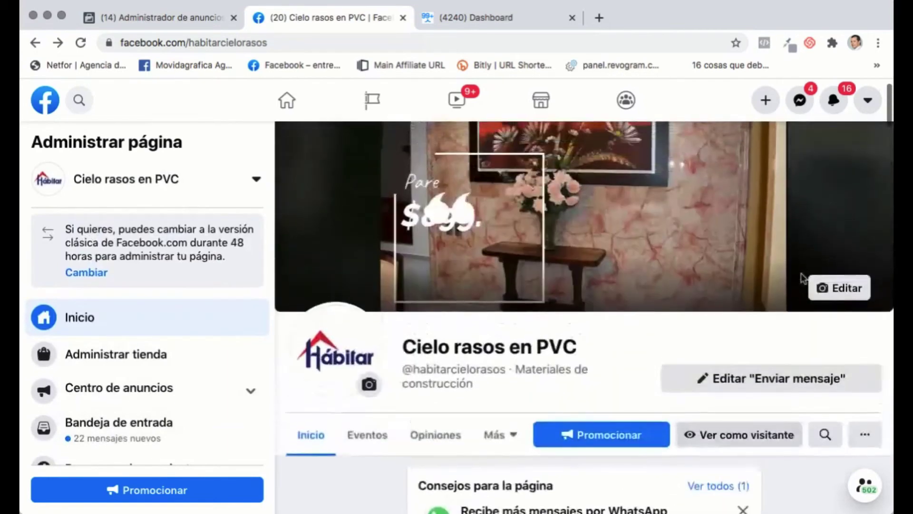
scroll(181, 361, "down", 7)
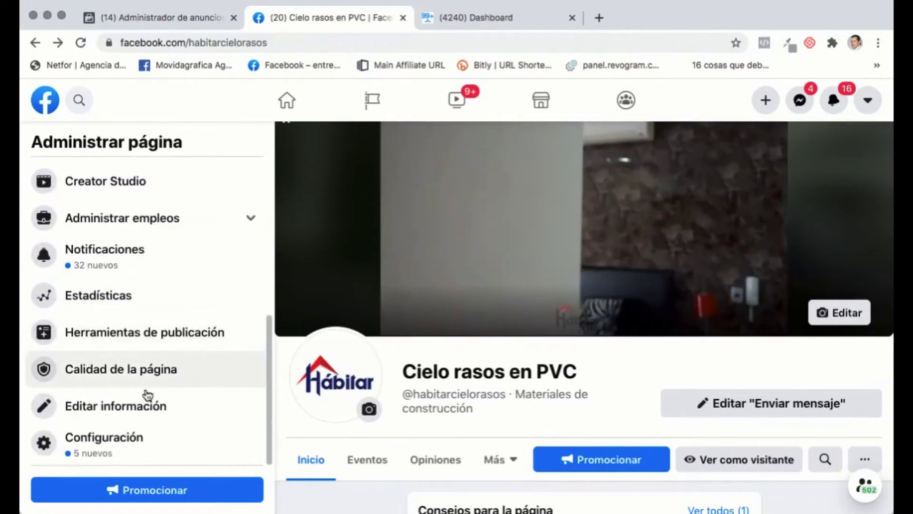
left_click(498, 18)
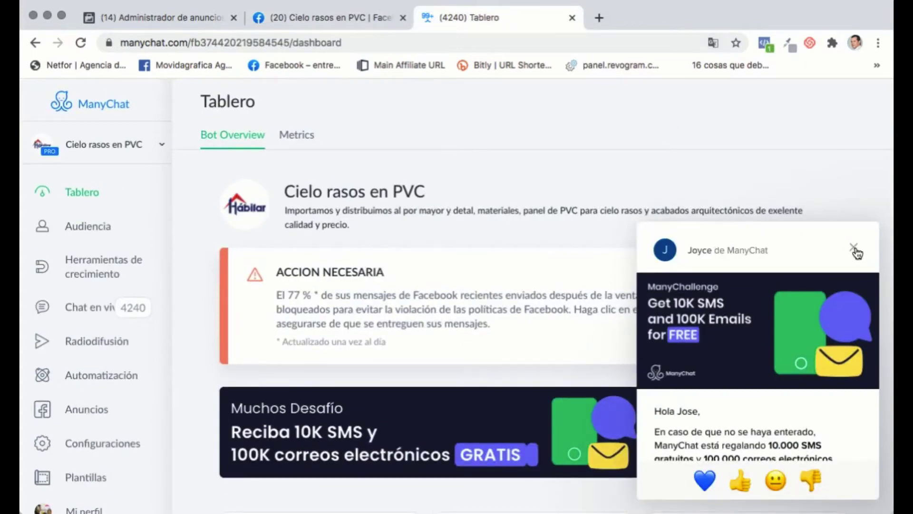
Step: Close the promotional chat popup and open Audiencia, listing 6048 contacts
left_click(855, 248)
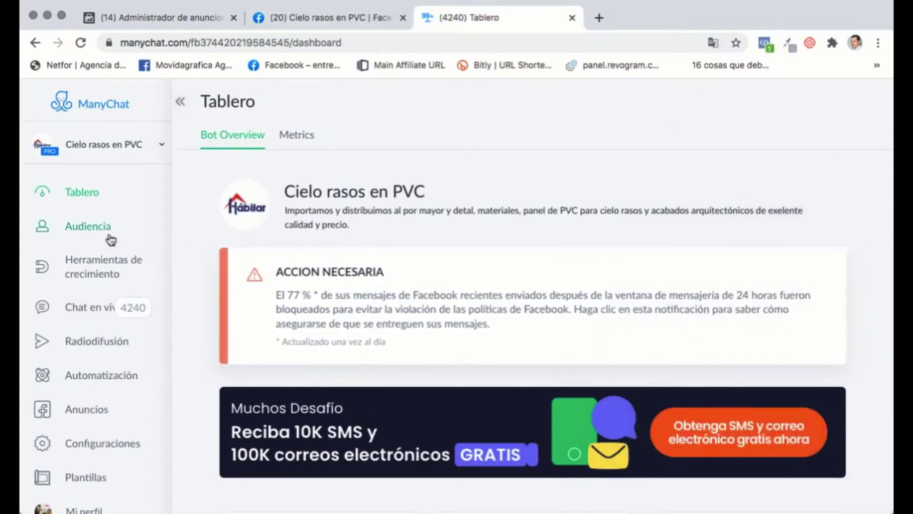
left_click(88, 231)
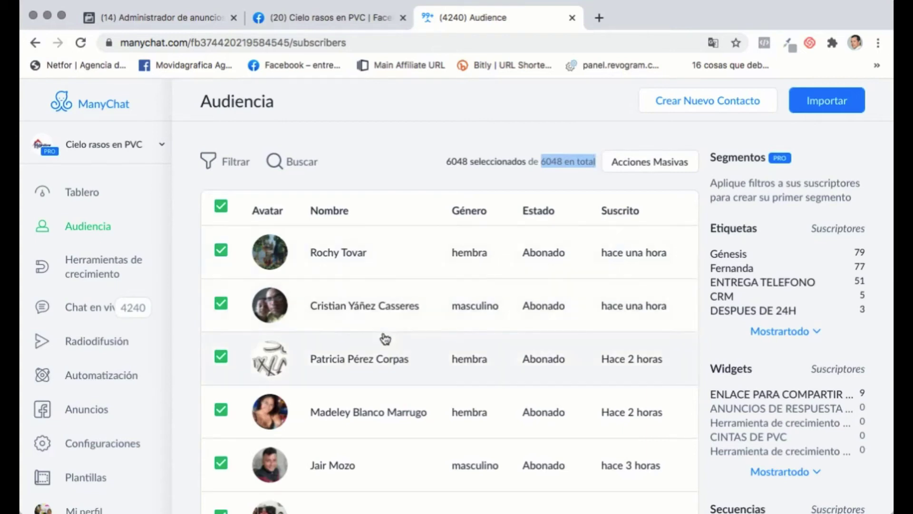
Step: Open the Chat en vivo inbox showing 4240 open conversations
scroll(383, 340, "down", 4)
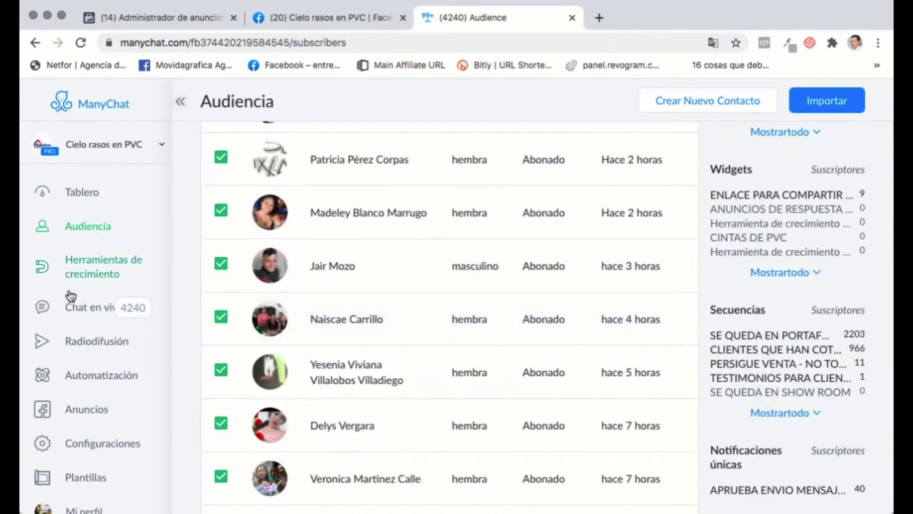
left_click(77, 309)
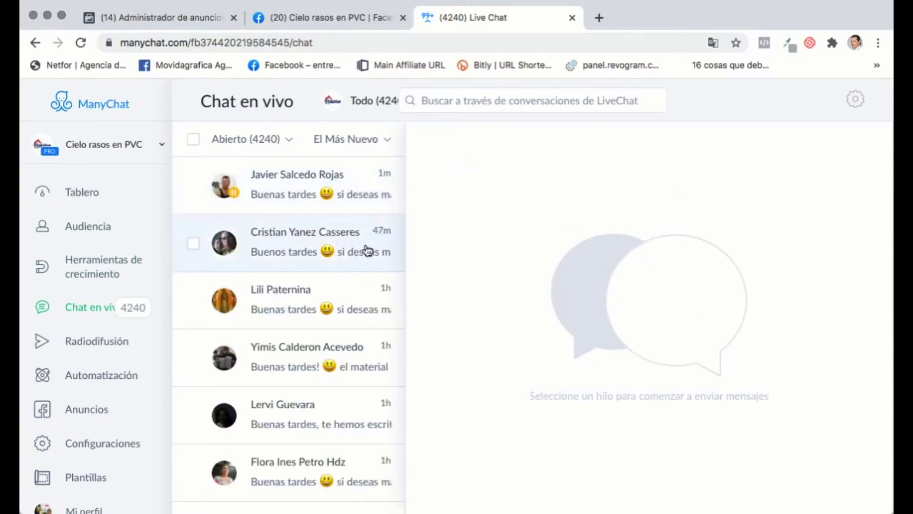
Step: Filter the live chats to 'Asignado a mí (775)' and scroll through the conversation list
scroll(357, 300, "down", 2)
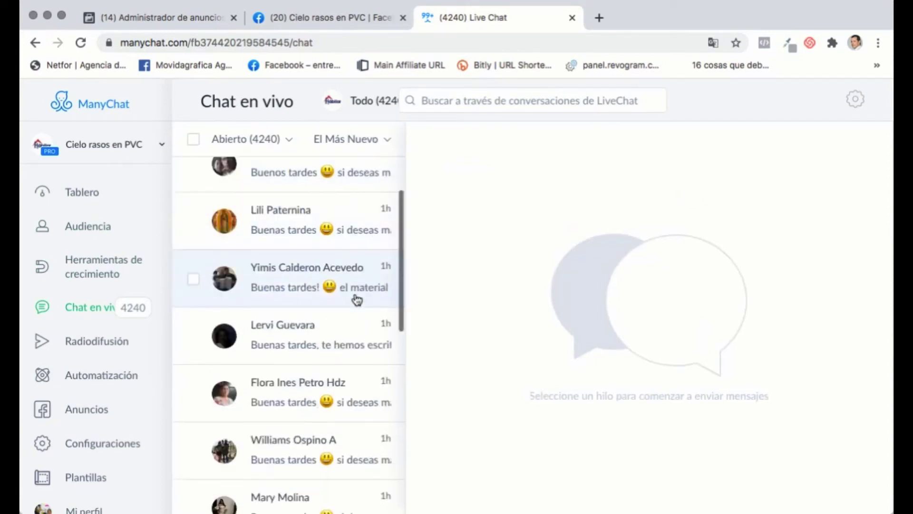
scroll(357, 299, "up", 2)
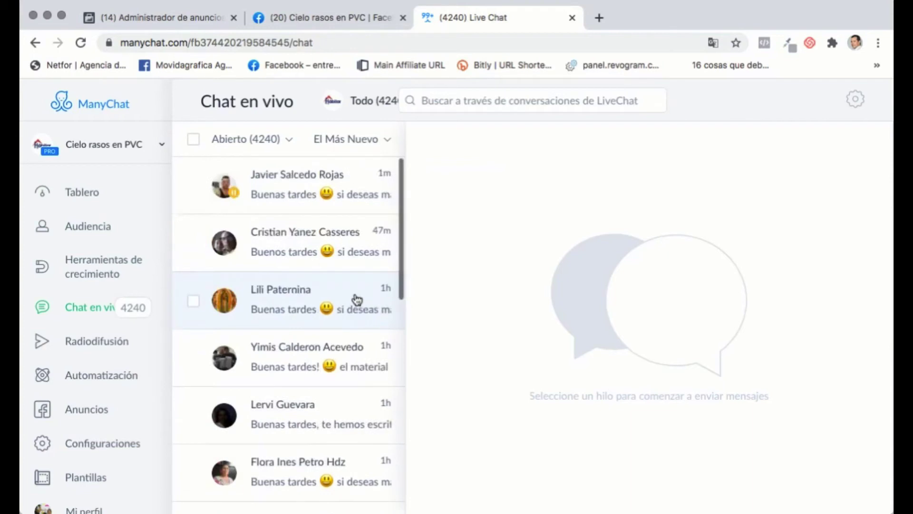
left_click(375, 104)
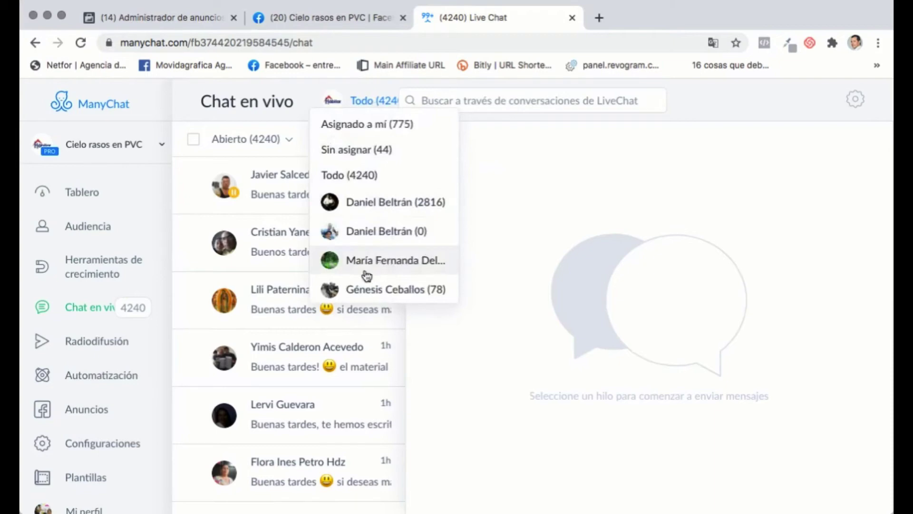
scroll(380, 278, "down", 2)
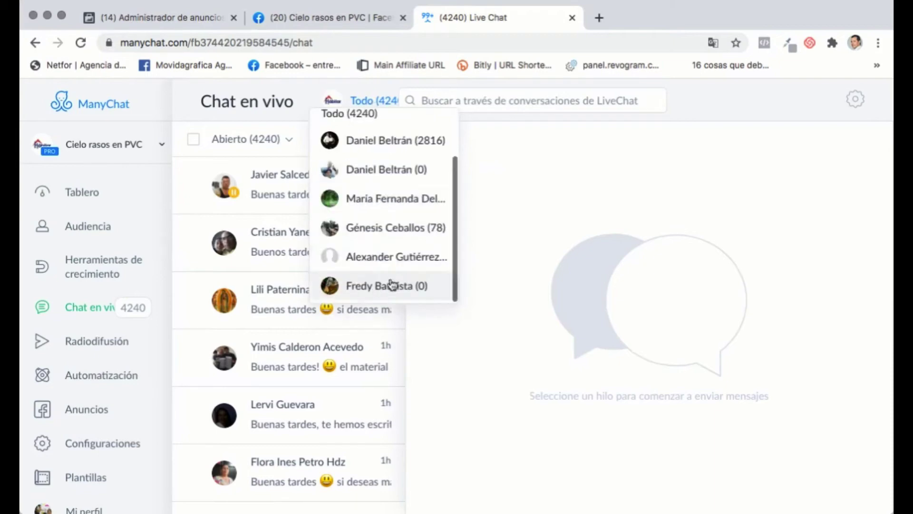
scroll(417, 263, "up", 2)
scroll(417, 263, "down", 2)
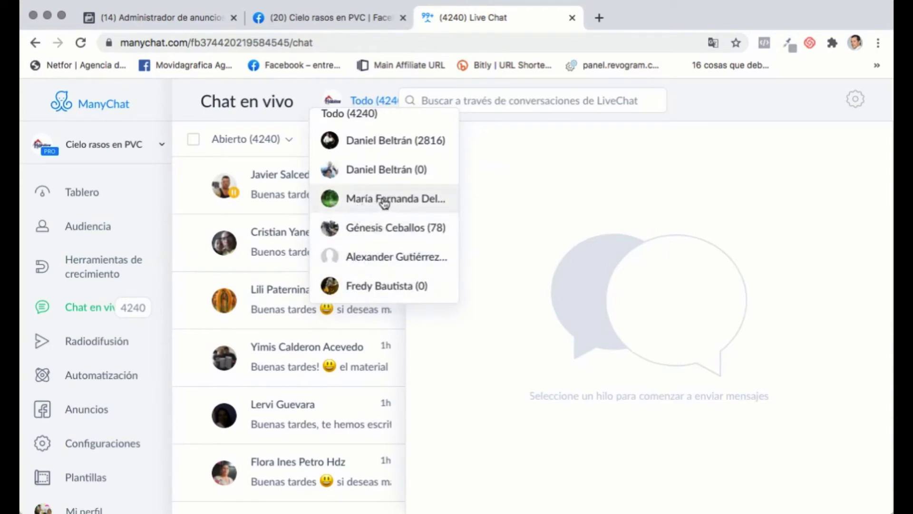
scroll(374, 167, "up", 2)
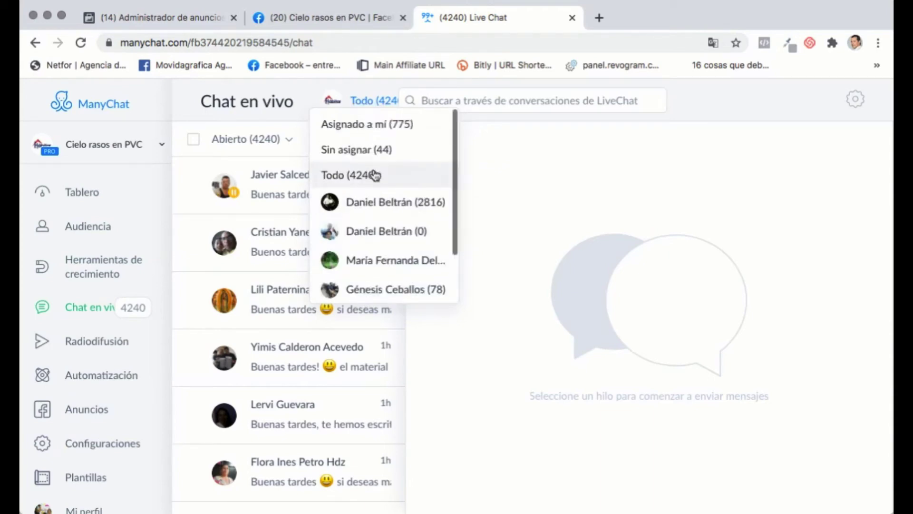
left_click(350, 127)
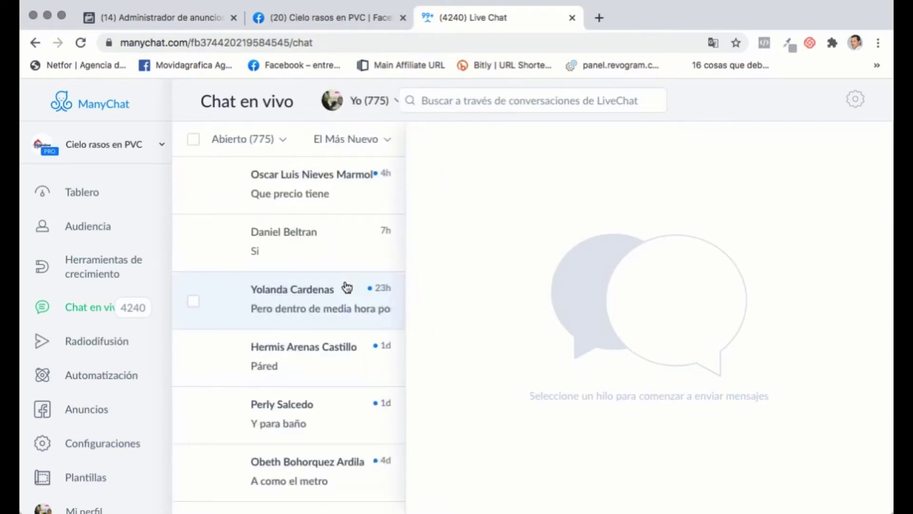
scroll(347, 287, "down", 1)
scroll(347, 287, "up", 1)
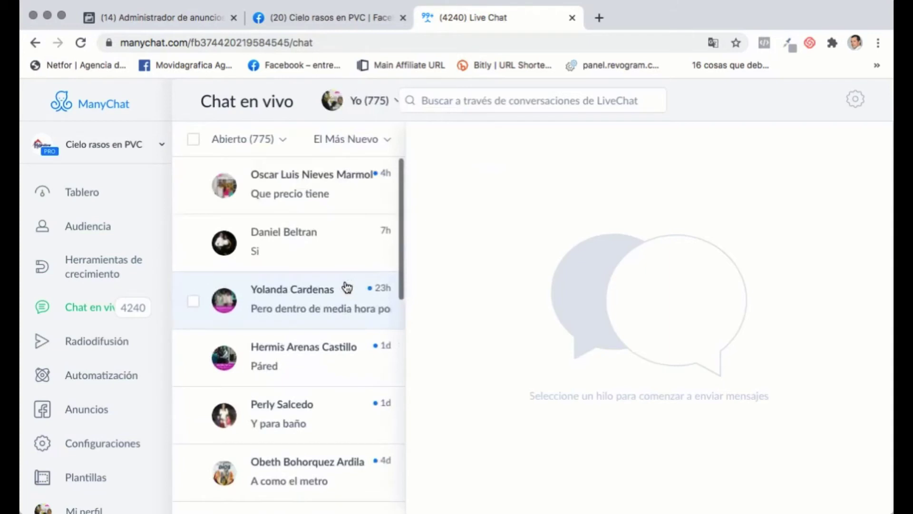
scroll(347, 286, "down", 5)
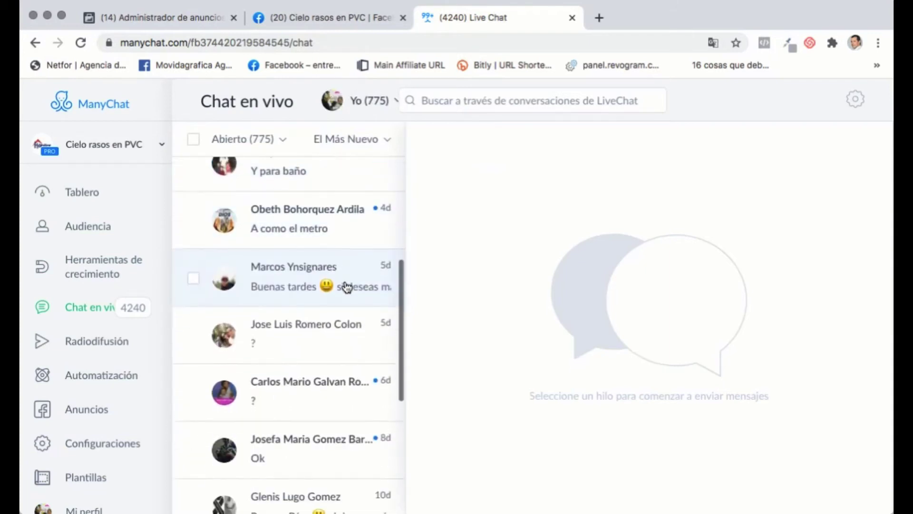
scroll(347, 287, "down", 4)
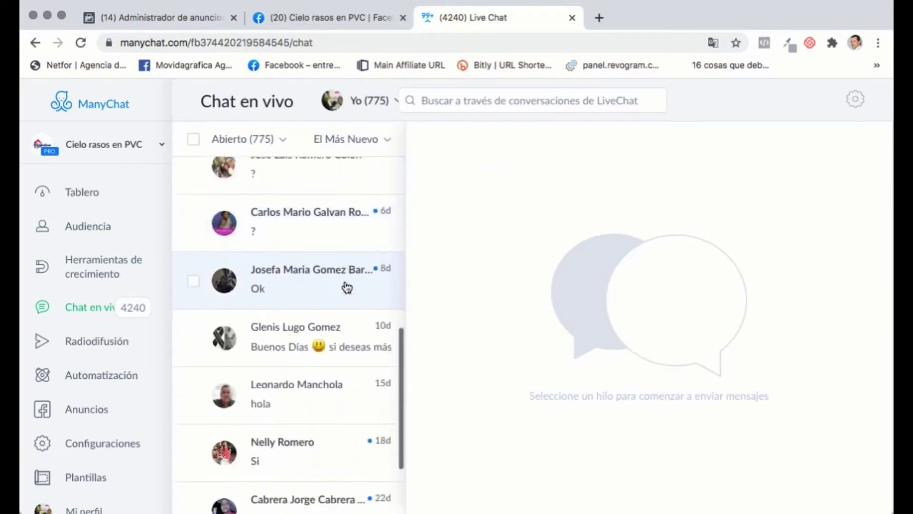
scroll(347, 286, "down", 2)
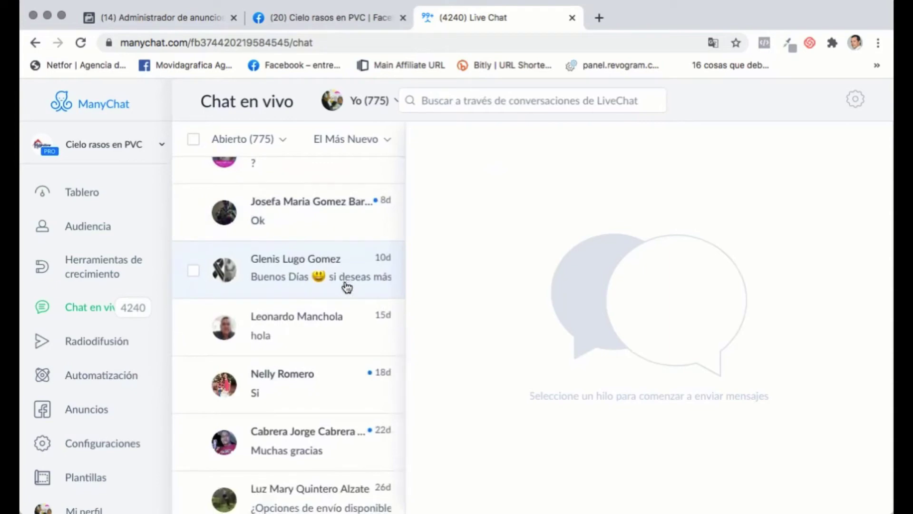
scroll(347, 287, "down", 2)
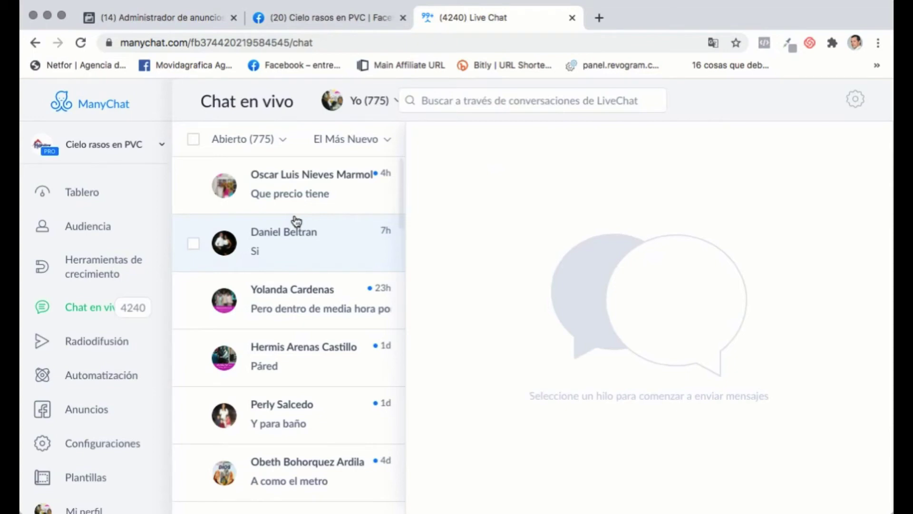
Step: Open the newest conversation, then filter the inbox to the agent with 78 open chats
left_click(295, 212)
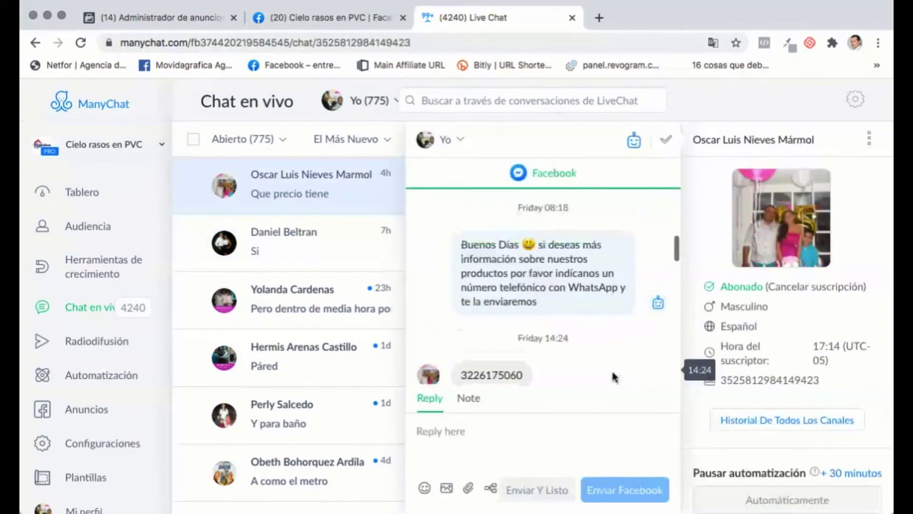
left_click(369, 101)
scroll(371, 248, "down", 3)
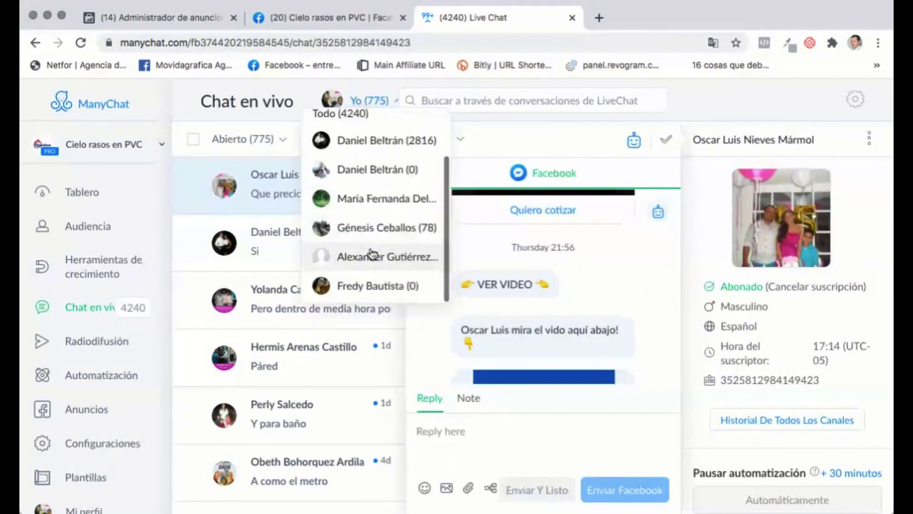
scroll(377, 229, "up", 2)
scroll(379, 225, "down", 2)
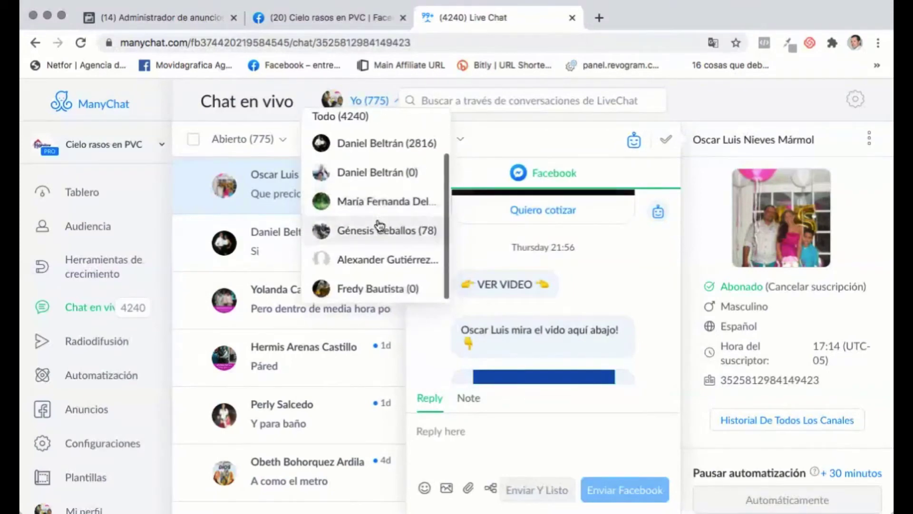
left_click(372, 234)
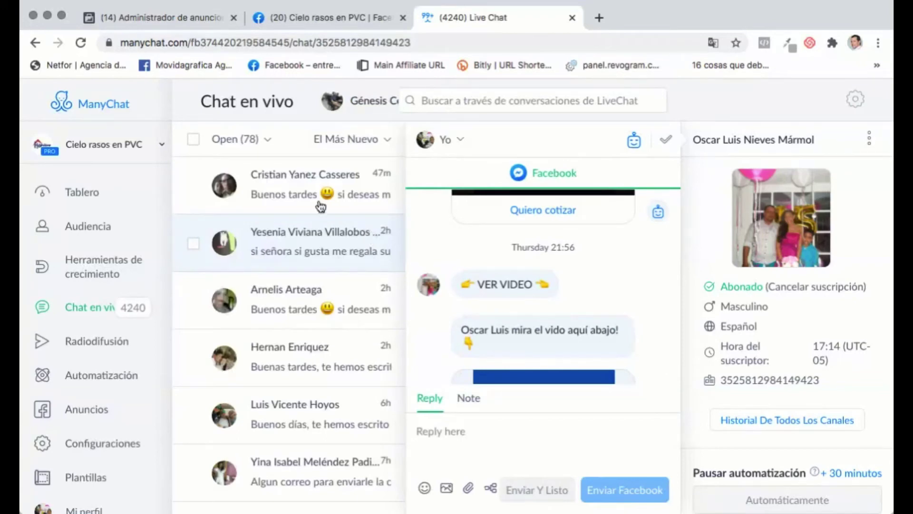
Step: Open the top conversation in the agent's list and scroll through its history
left_click(295, 192)
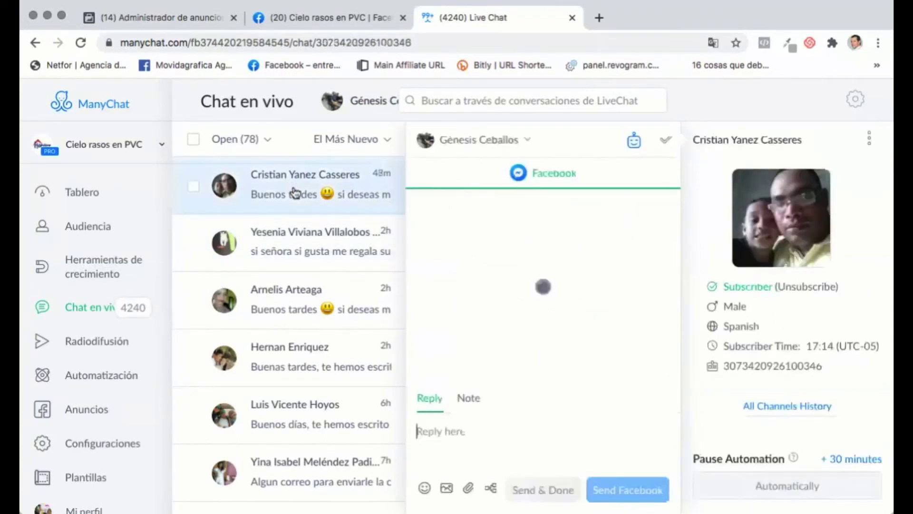
scroll(485, 241, "up", 3)
scroll(485, 238, "up", 5)
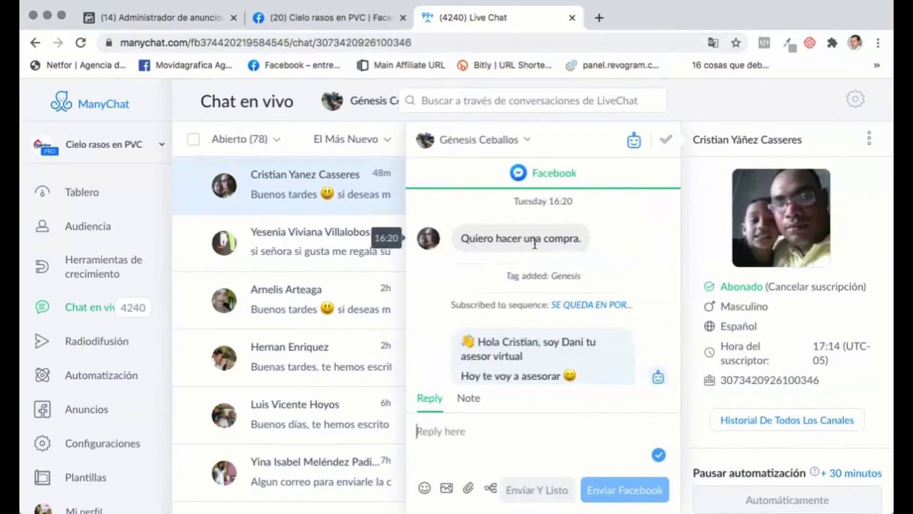
scroll(450, 318, "down", 4)
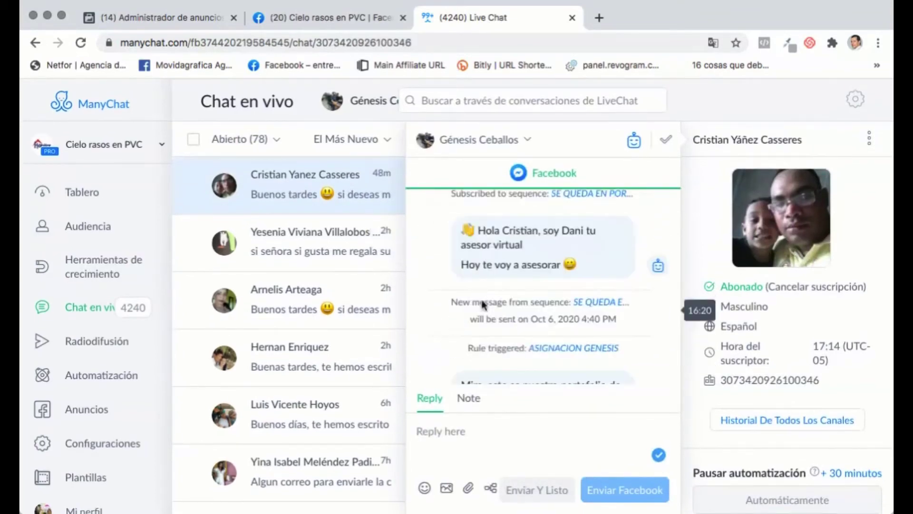
scroll(437, 309, "down", 2)
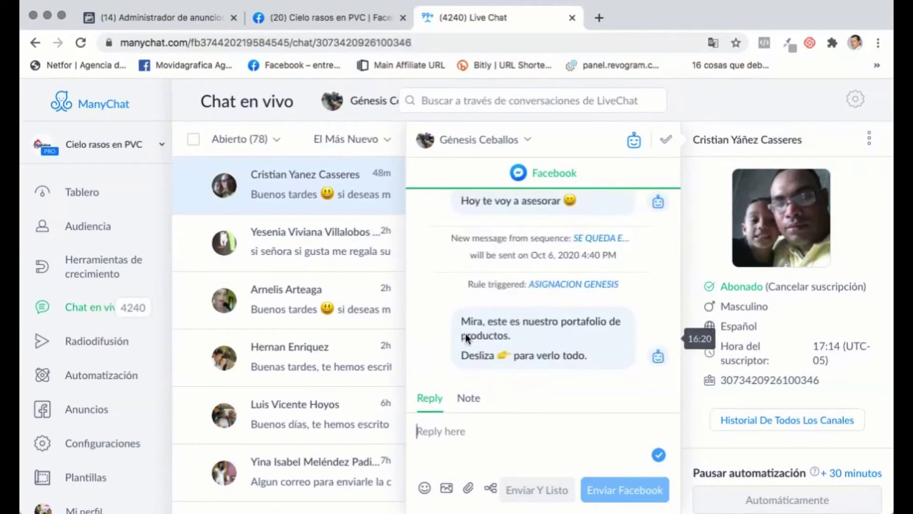
scroll(436, 309, "down", 10)
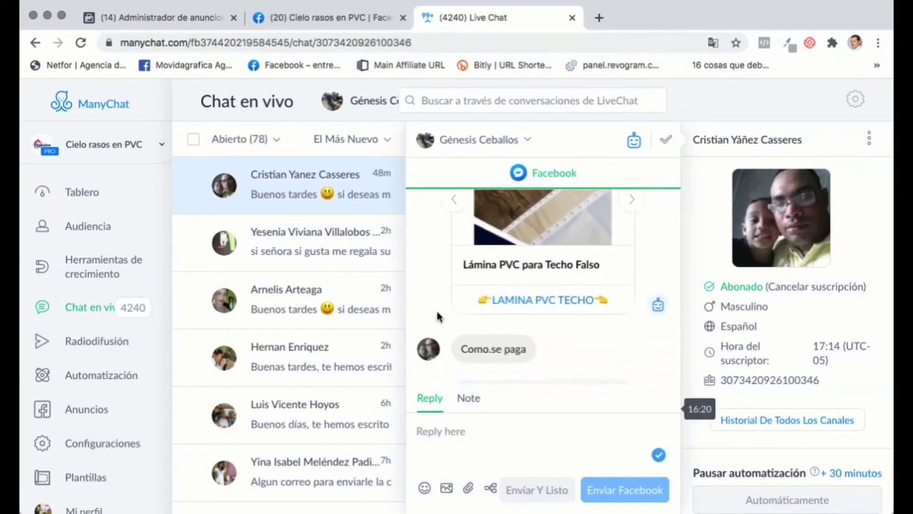
scroll(557, 354, "down", 2)
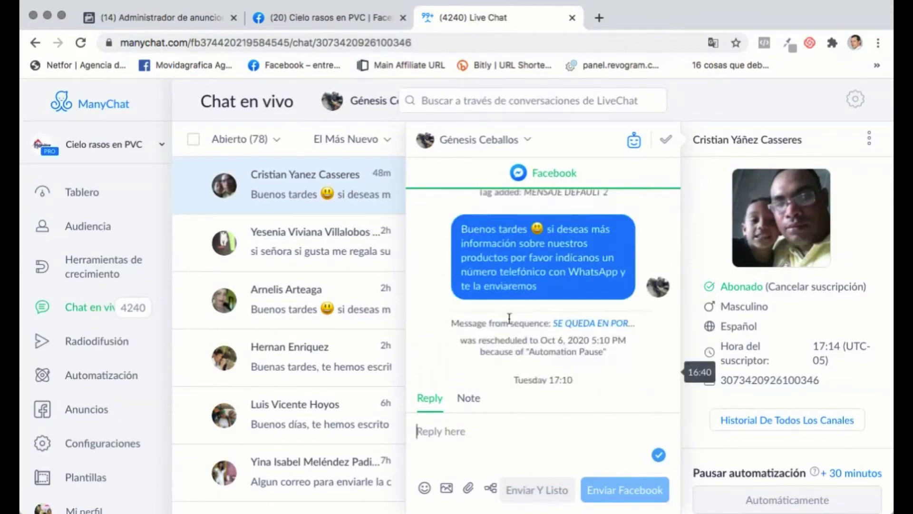
Step: Read the second conversation, where the customer asks 'En cuanto sale el metro'
left_click(297, 249)
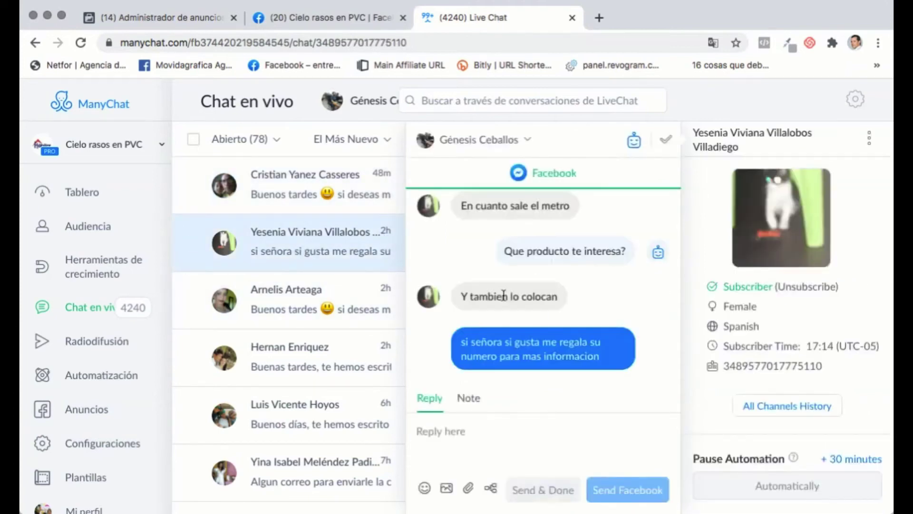
scroll(501, 292, "up", 5)
scroll(501, 294, "up", 10)
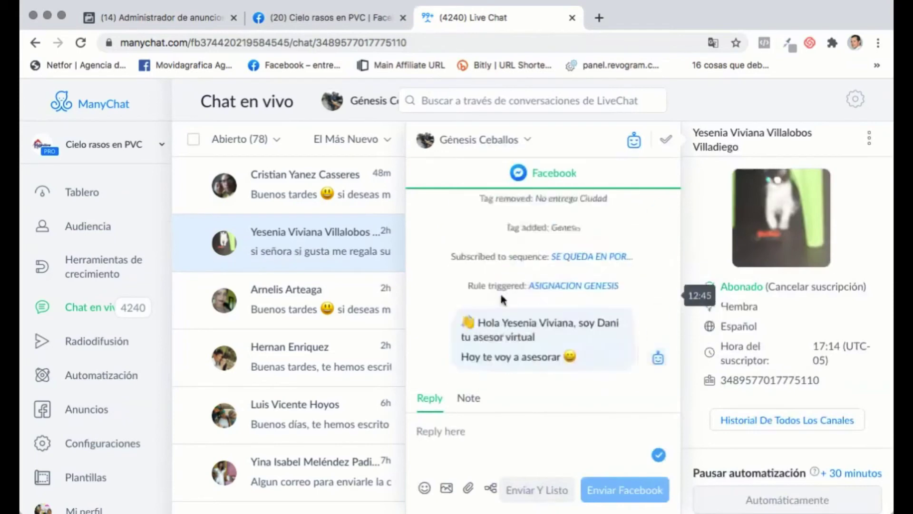
scroll(501, 292, "up", 5)
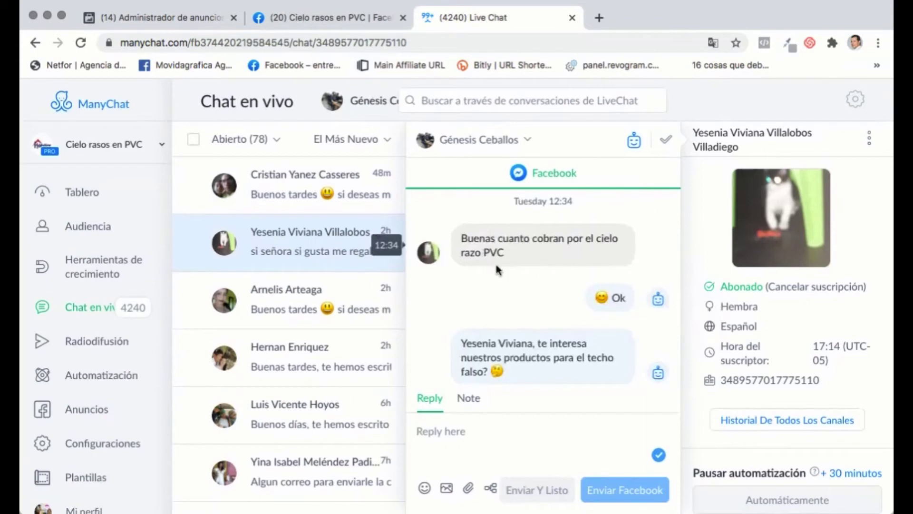
scroll(505, 297, "down", 3)
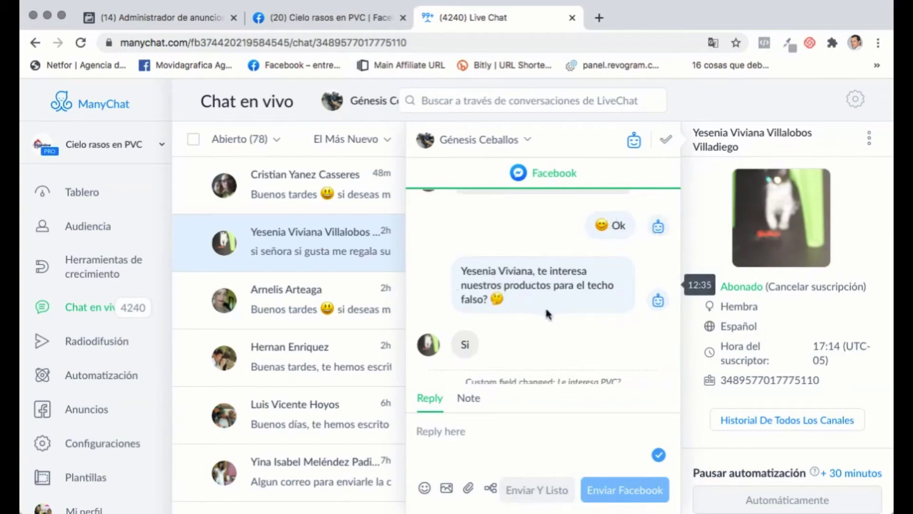
scroll(547, 314, "down", 2)
scroll(494, 299, "down", 10)
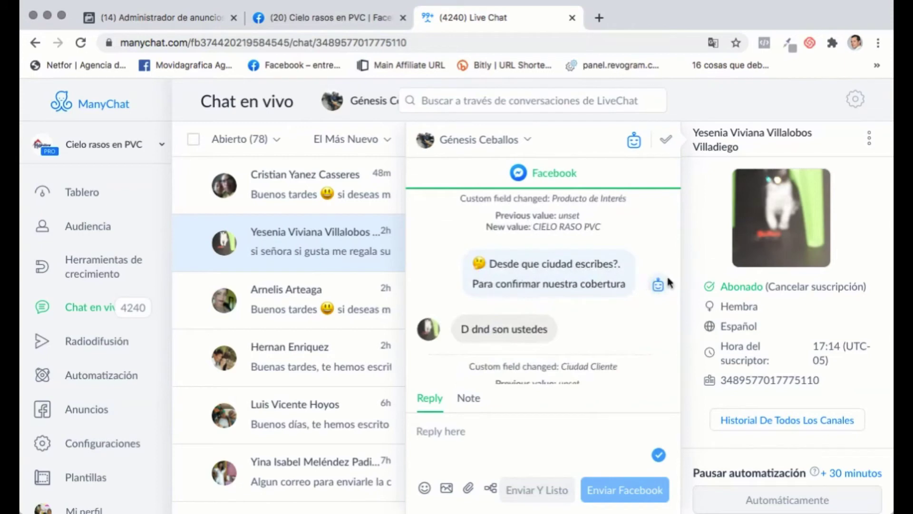
scroll(595, 304, "down", 1)
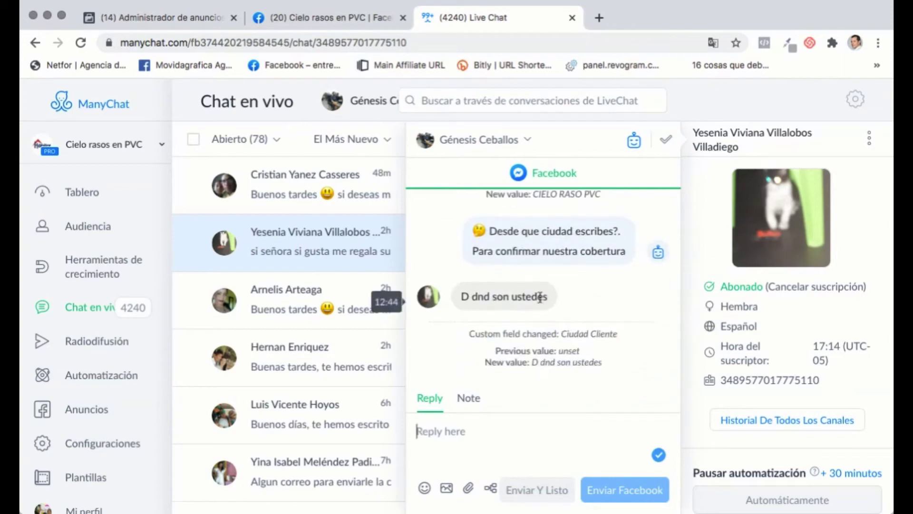
scroll(586, 291, "down", 15)
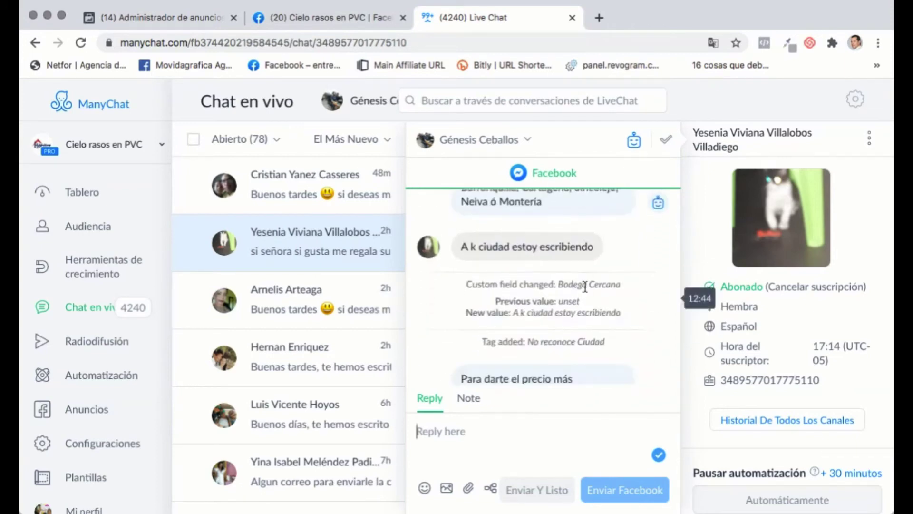
scroll(584, 286, "down", 6)
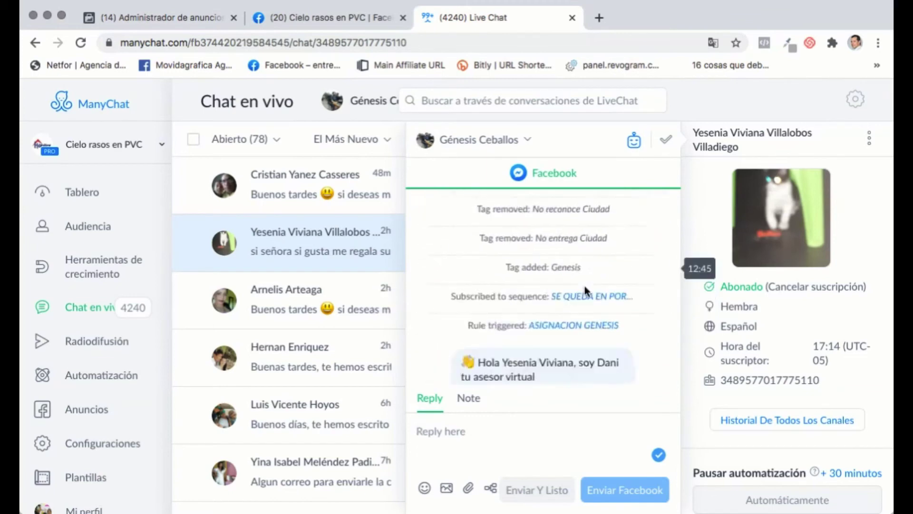
scroll(584, 286, "down", 8)
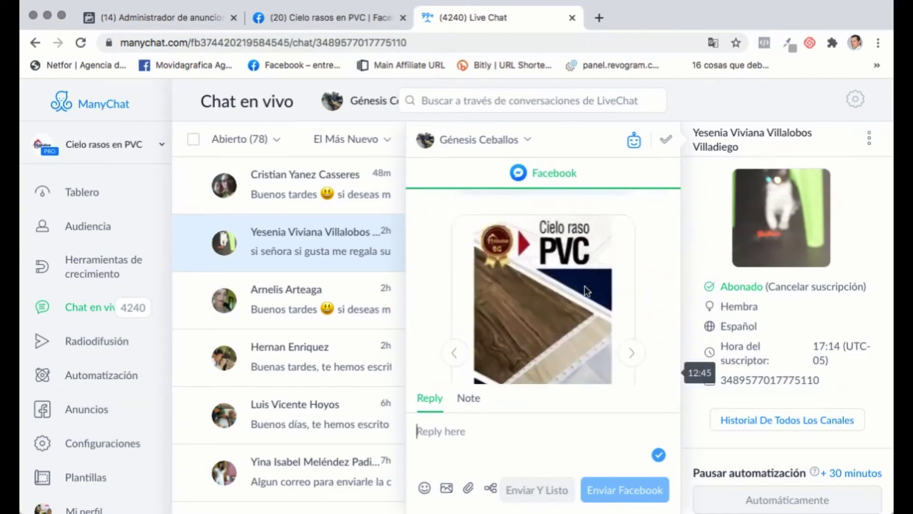
scroll(584, 286, "down", 8)
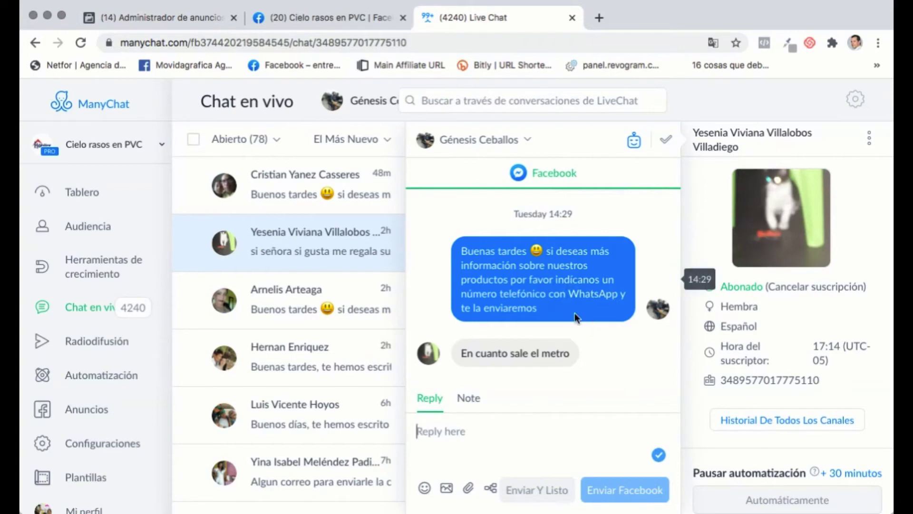
Step: View a customer's conversation in ManyChat's Chat en vivo list, then start a fresh Google tab
left_click(318, 299)
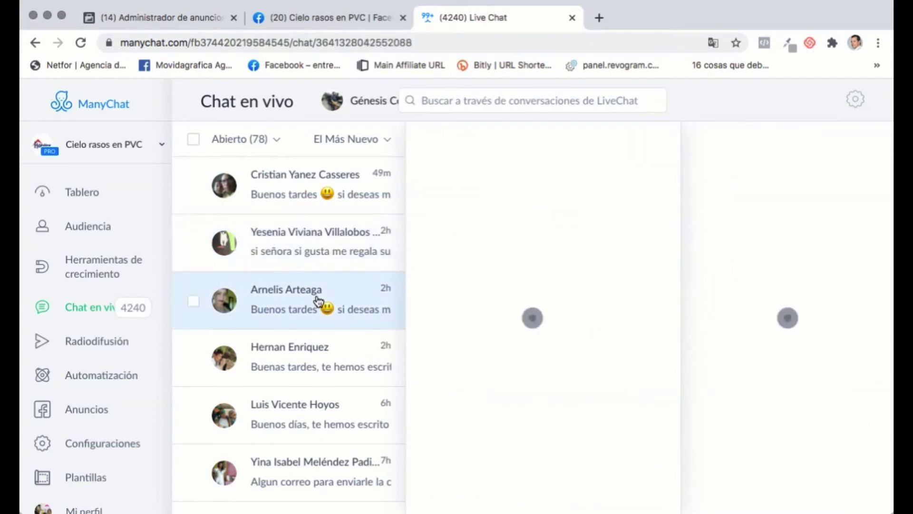
scroll(318, 343, "down", 3)
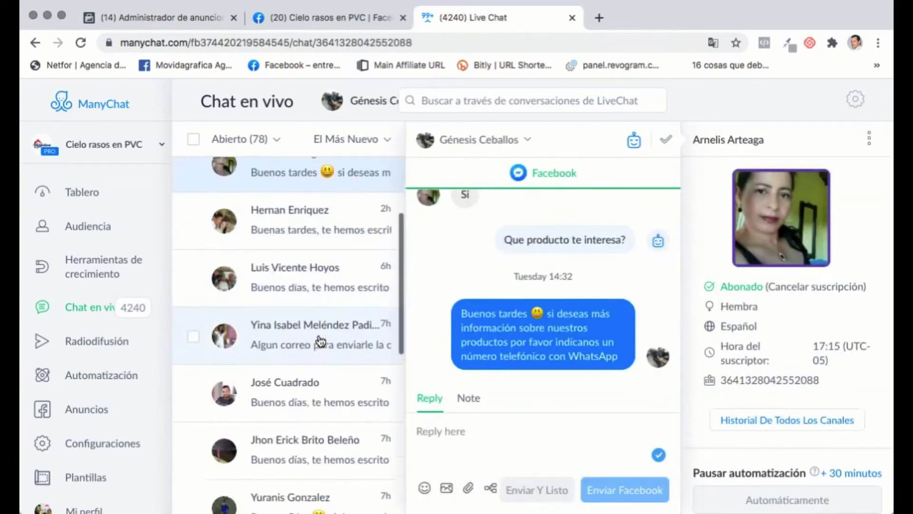
scroll(319, 340, "down", 2)
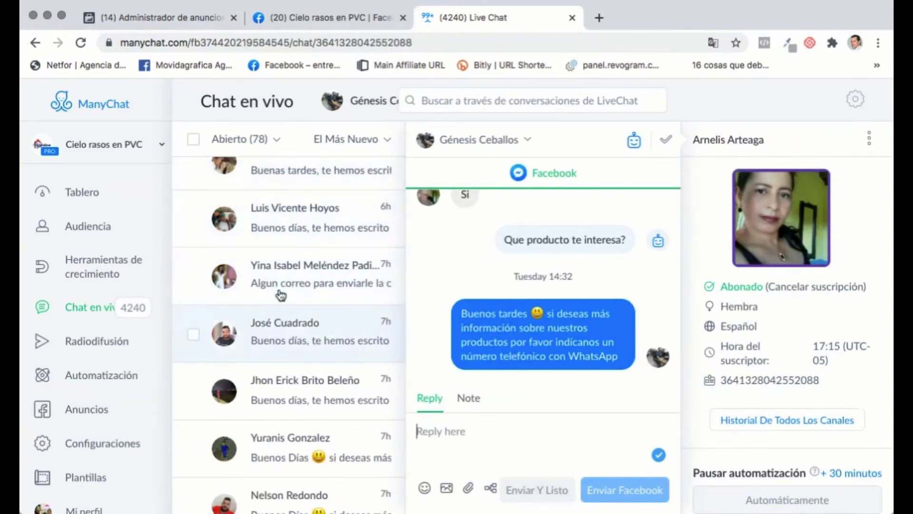
left_click(598, 19)
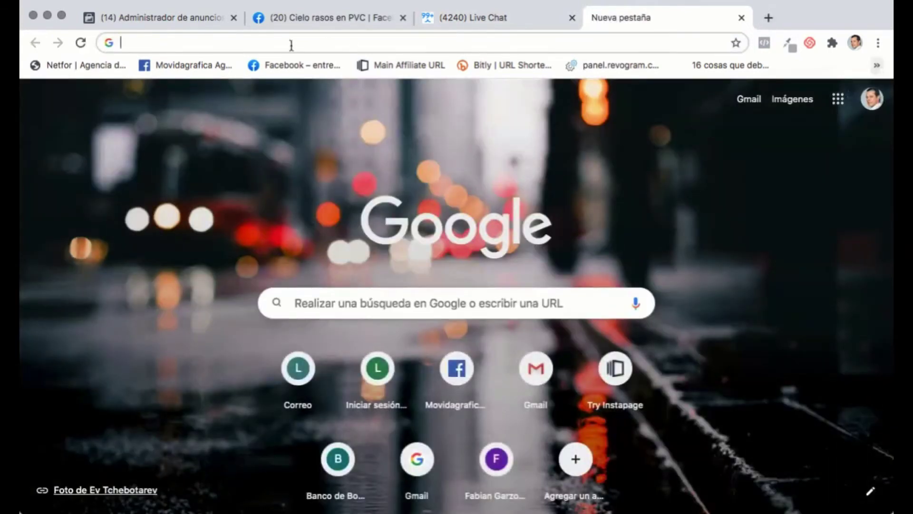
Step: Return to the Administrador de anuncios tab and open the ad account Configuración page
left_click(203, 17)
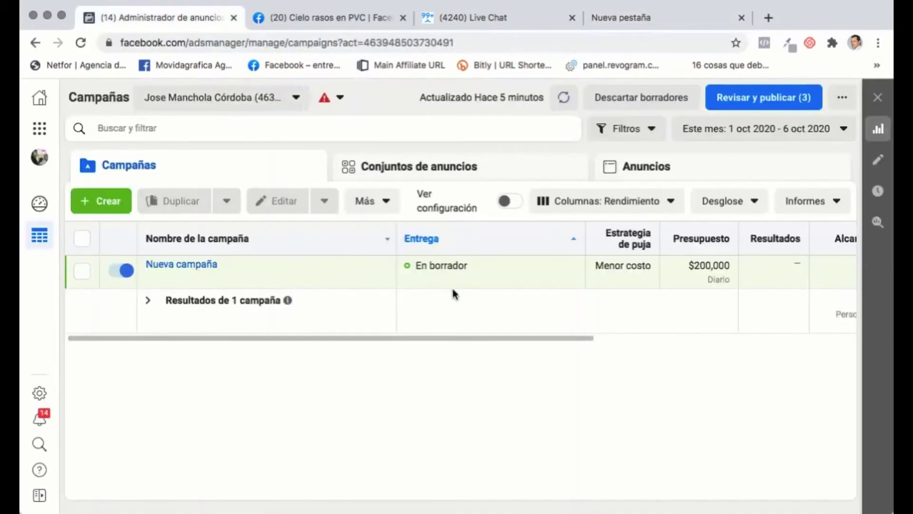
left_click(39, 393)
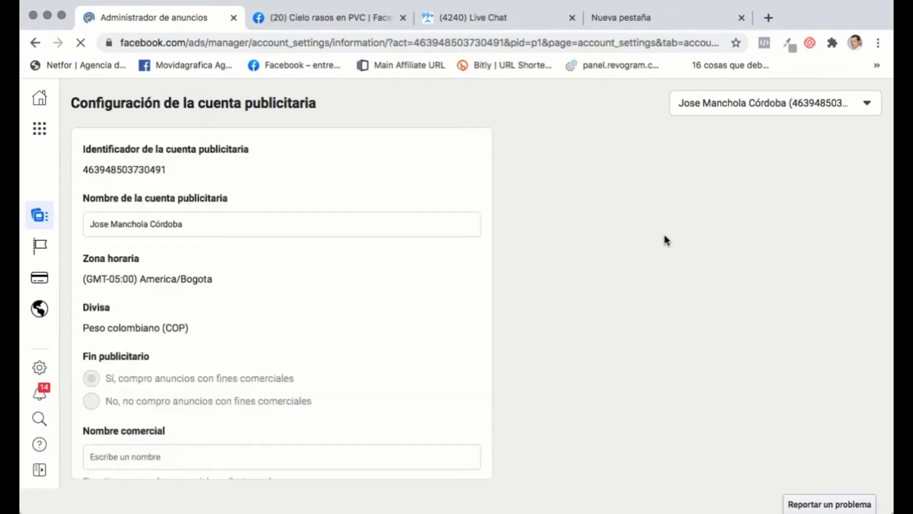
Step: Switch Ads Manager to the 'habitar importaciones sas' ad account via Ver más cuentas publicitarias
left_click(866, 109)
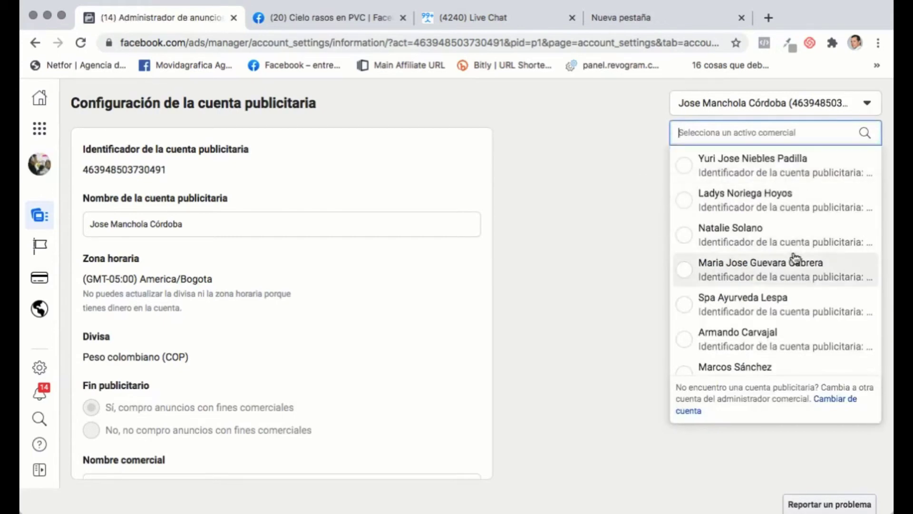
scroll(795, 258, "down", 10)
scroll(794, 258, "down", 20)
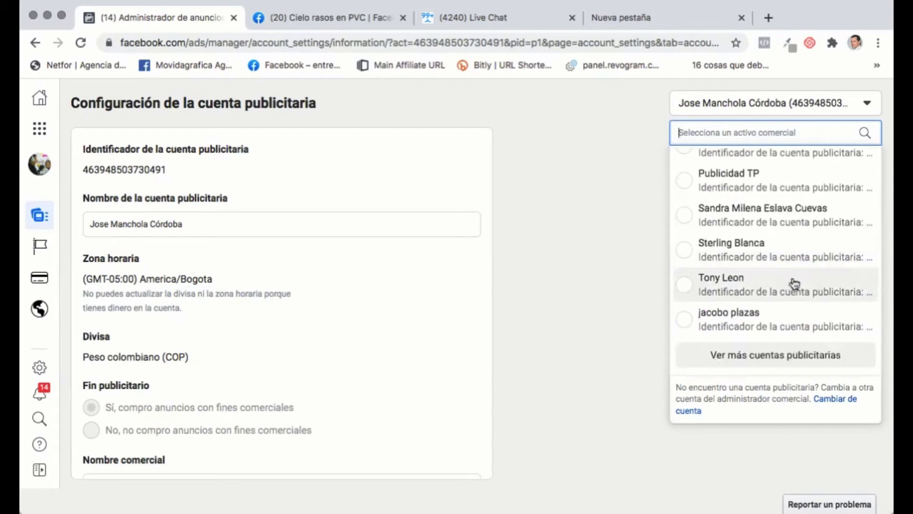
left_click(789, 367)
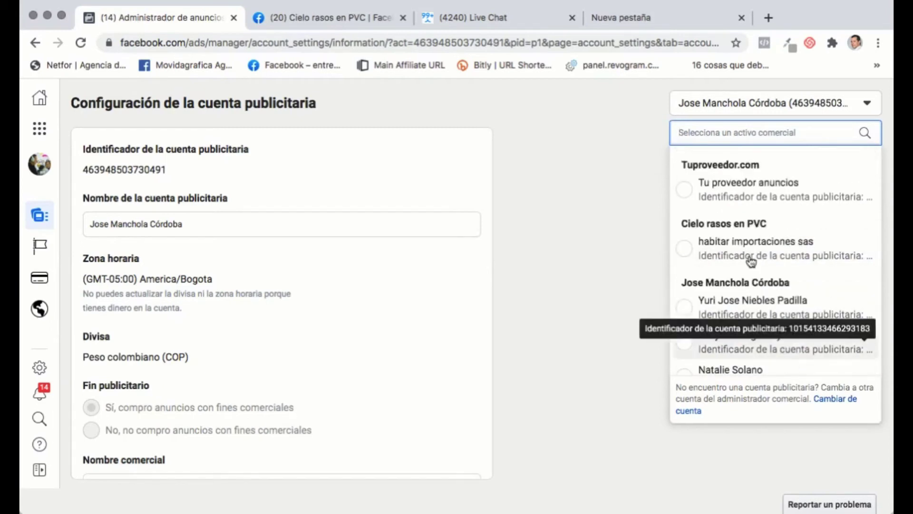
left_click(732, 245)
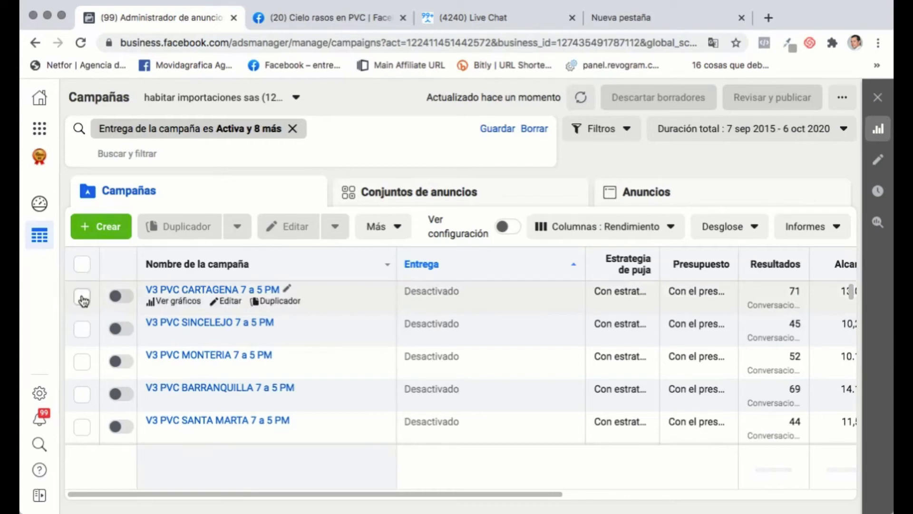
Step: Select the 'V3 PVC CARTAGENA 7 a 5 PM' campaign and list its six ad sets
left_click(82, 297)
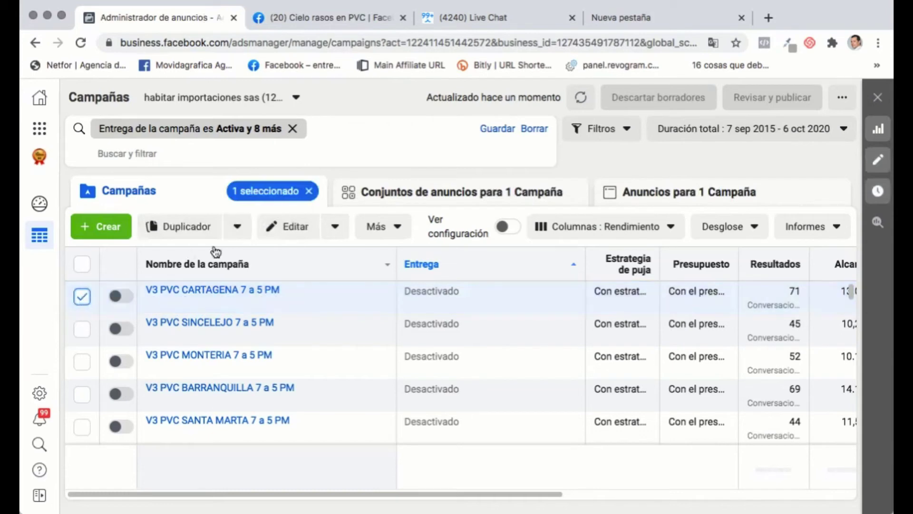
left_click(402, 199)
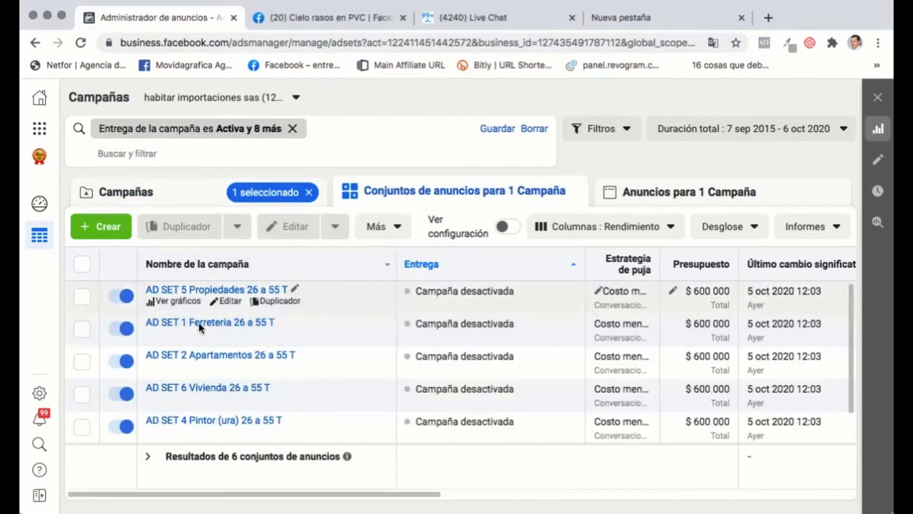
mouse_move(212, 373)
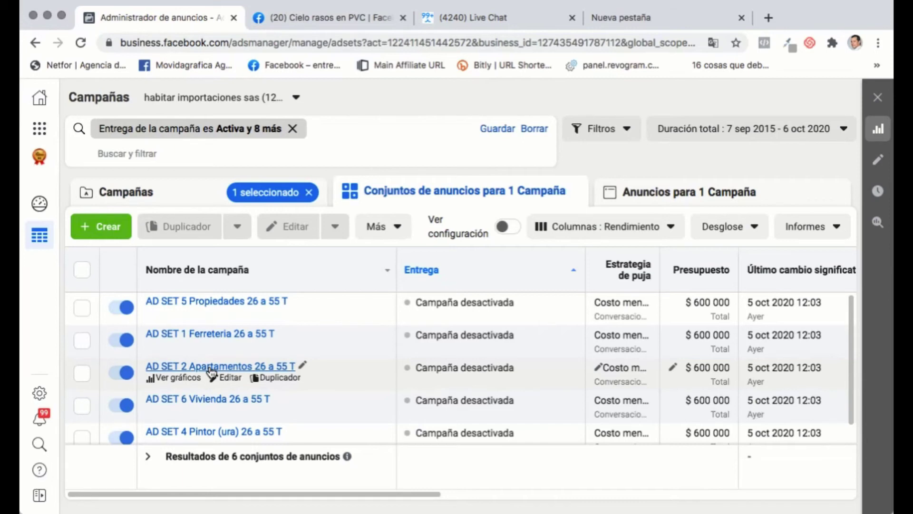
Step: Close the duplicate new tab, keeping one Google tab beside the Ads Manager ad sets
left_click(767, 17)
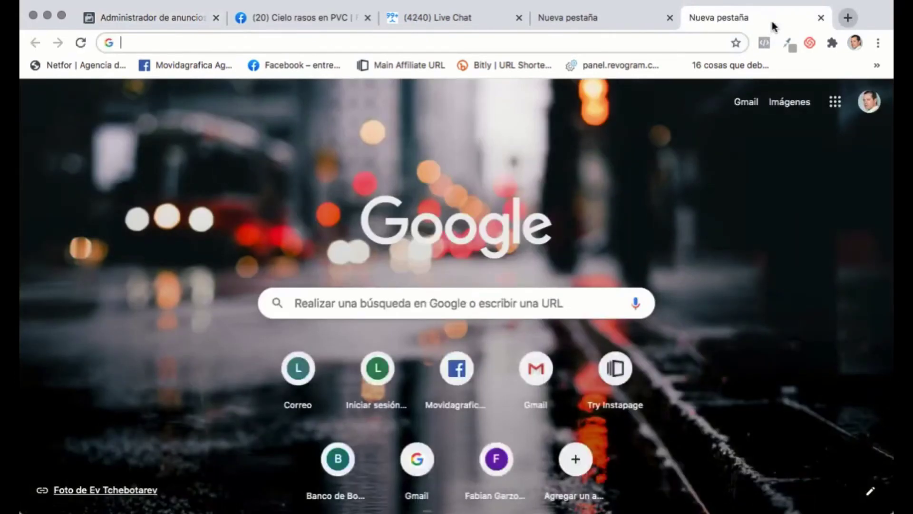
left_click(192, 15)
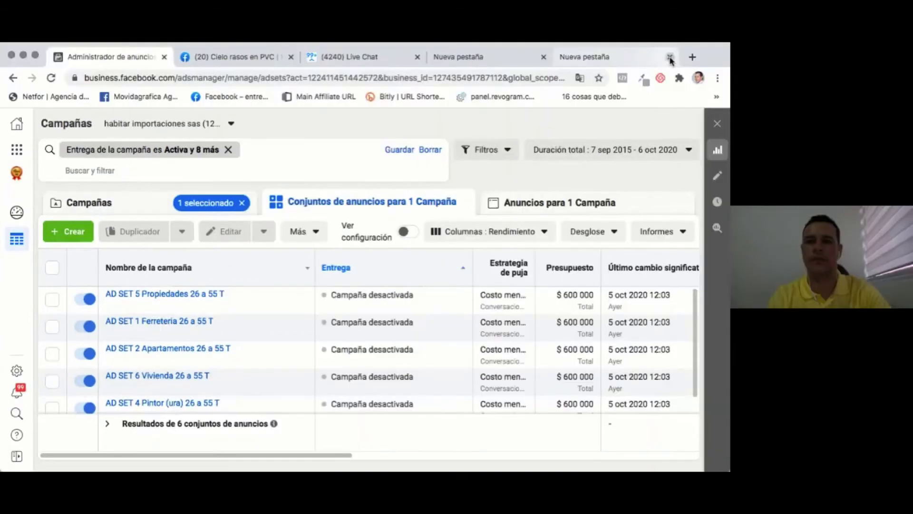
left_click(821, 18)
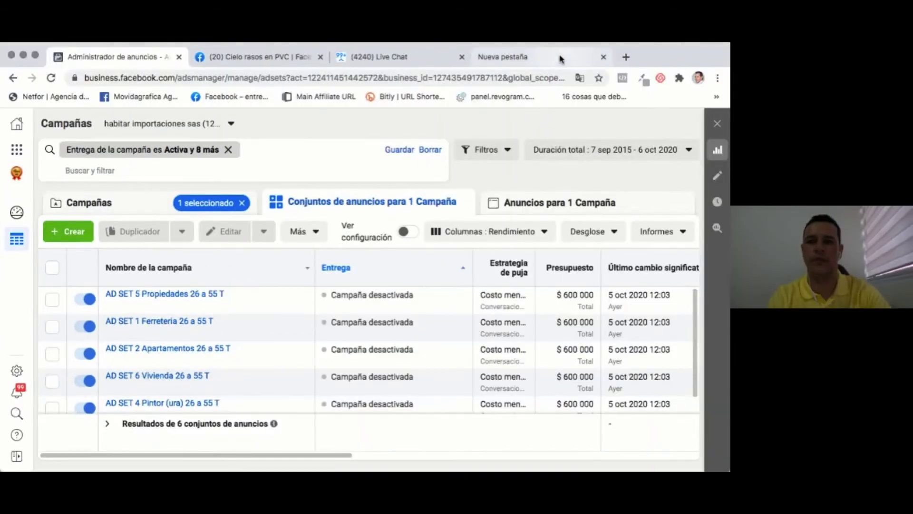
left_click(604, 18)
Step: Search Google for 'conjuntos de anuncios facebook' from the address bar suggestion
type("k")
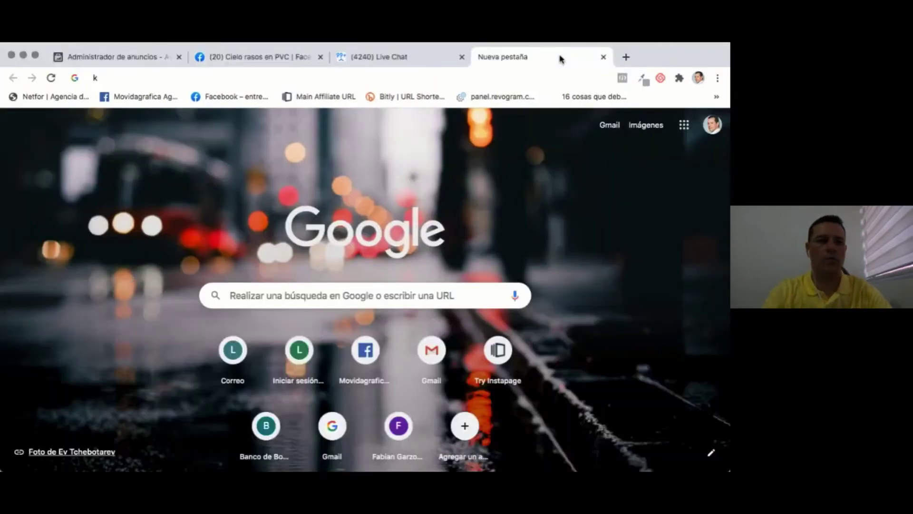
key("BackSpace")
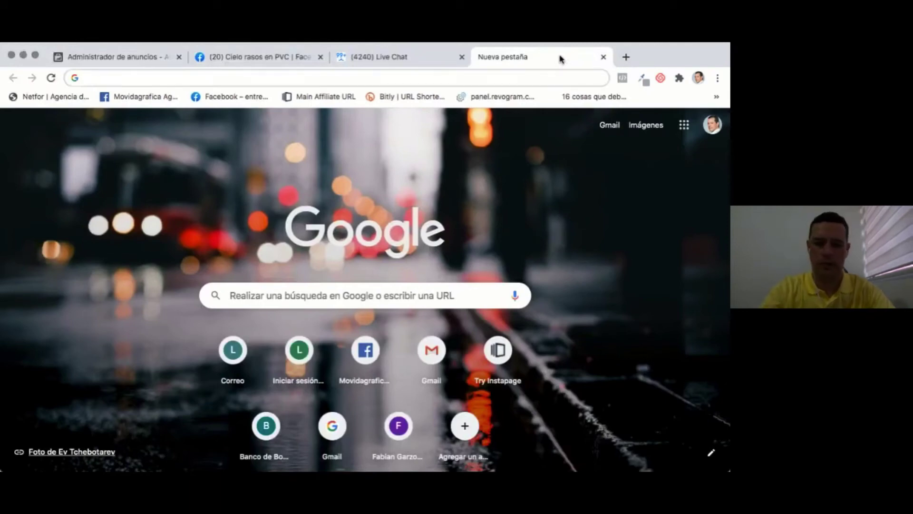
type("con")
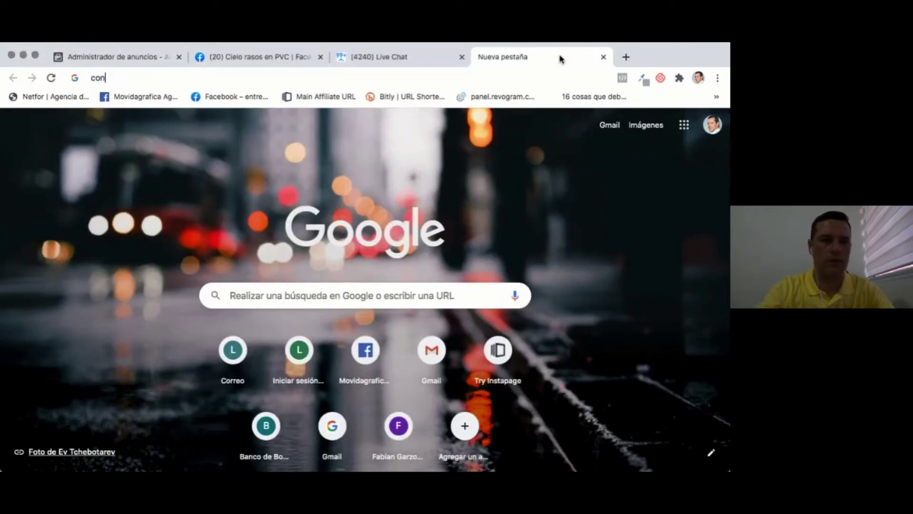
type("uuntos de")
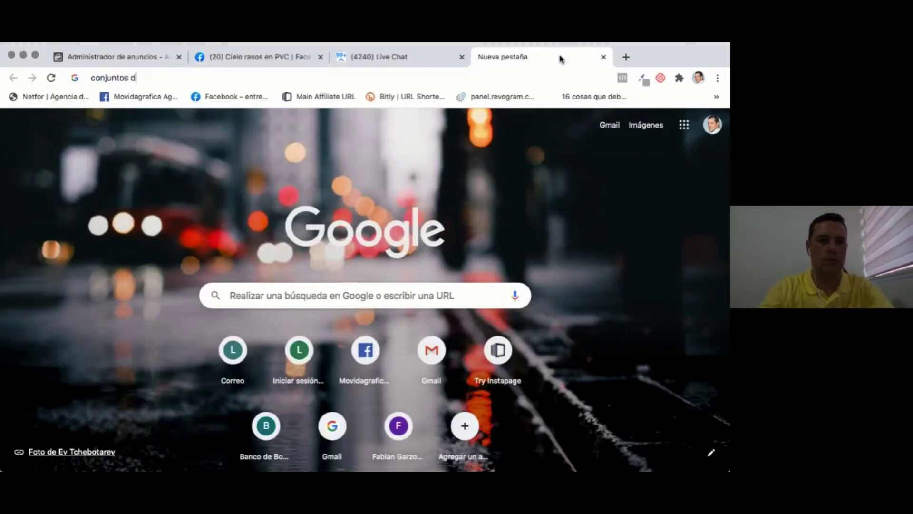
left_click(260, 125)
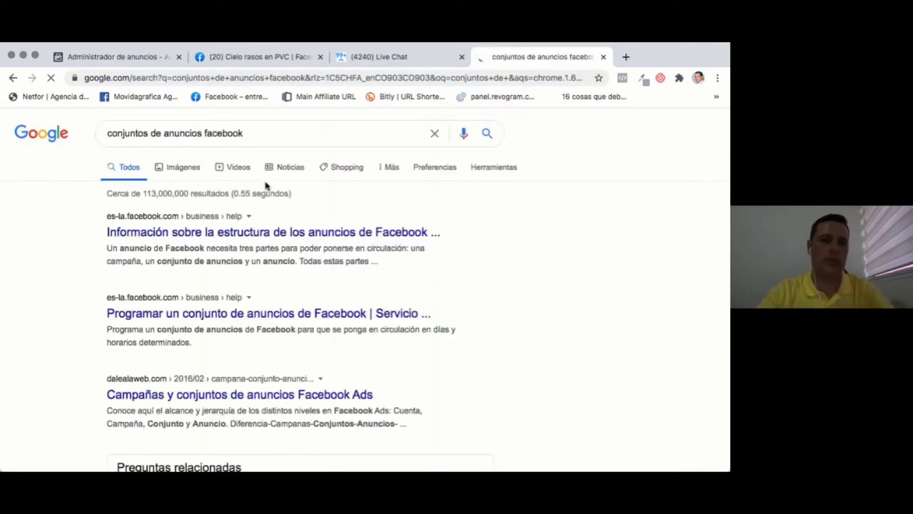
Step: Switch to Imágenes results and preview the Dale a la Web Facebook Ads structure diagram
left_click(179, 170)
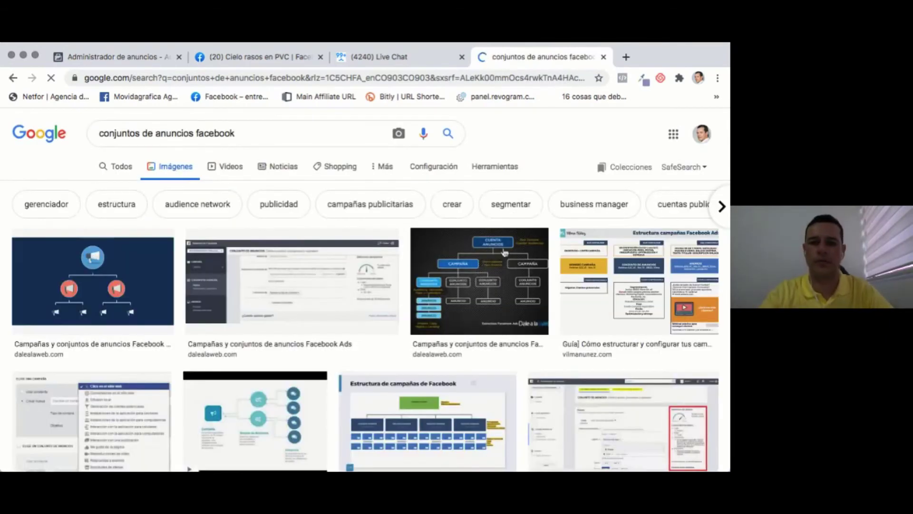
left_click(481, 279)
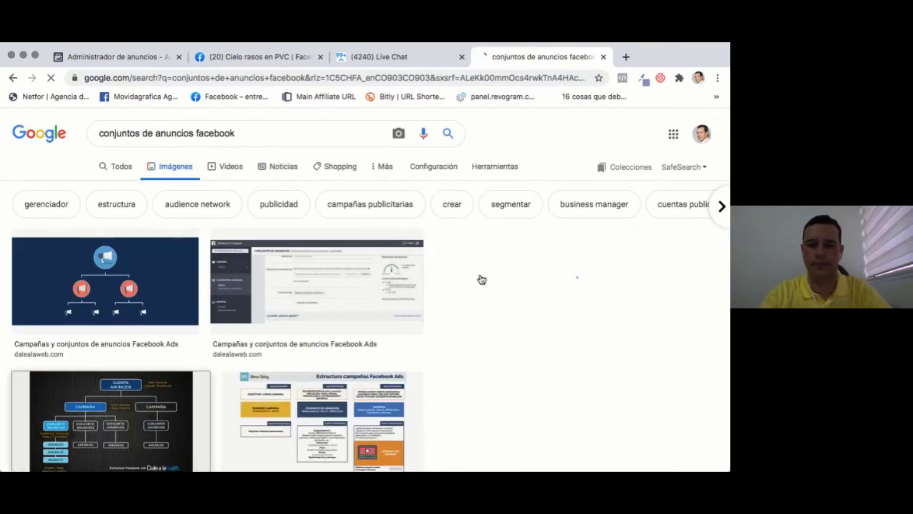
scroll(577, 257, "up", 5)
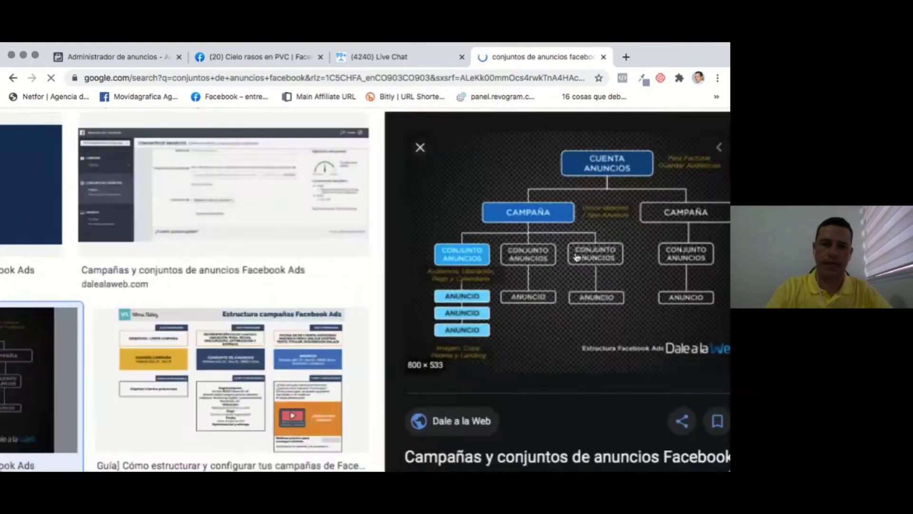
scroll(576, 258, "up", 1)
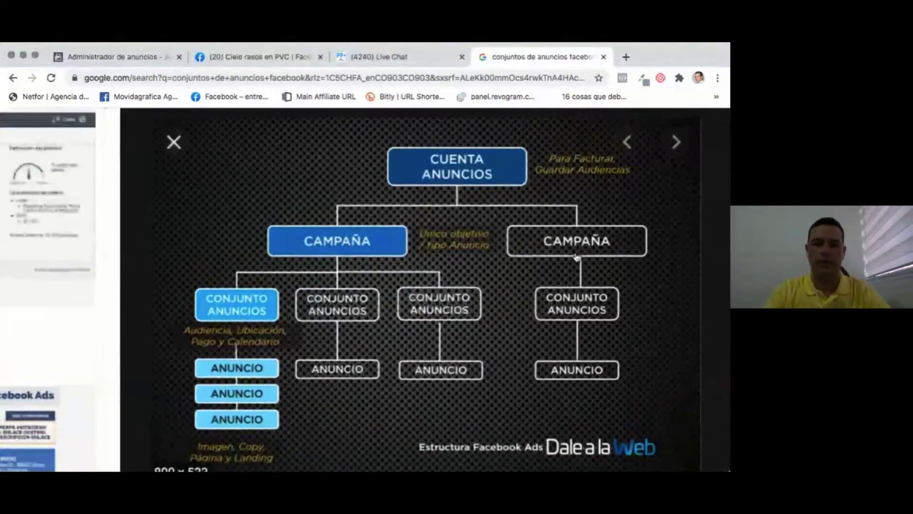
scroll(568, 265, "down", 6)
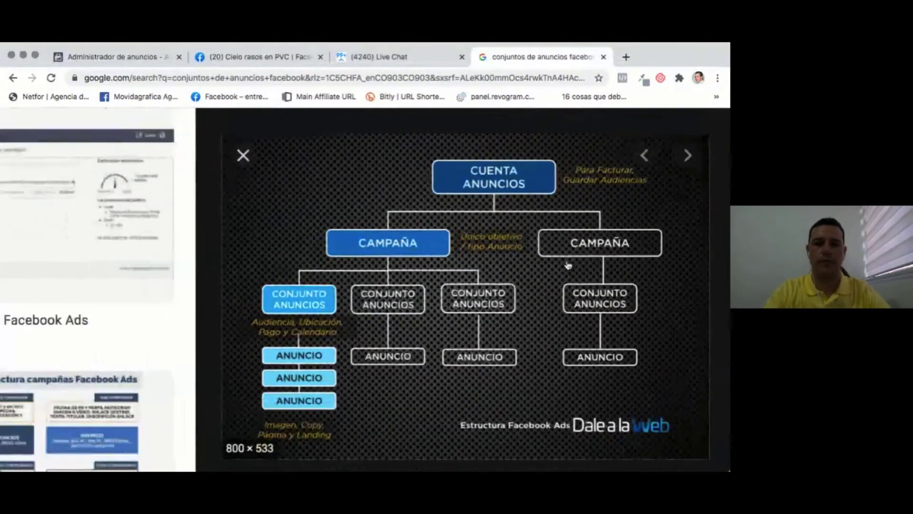
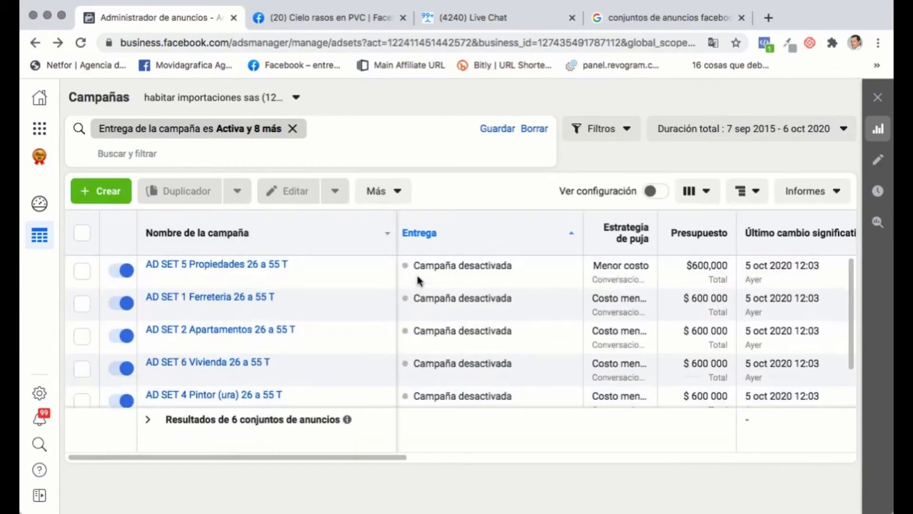
Step: Remove the active-delivery filter and go back to the ad account settings page (America/Bogotá, COP)
left_click(293, 129)
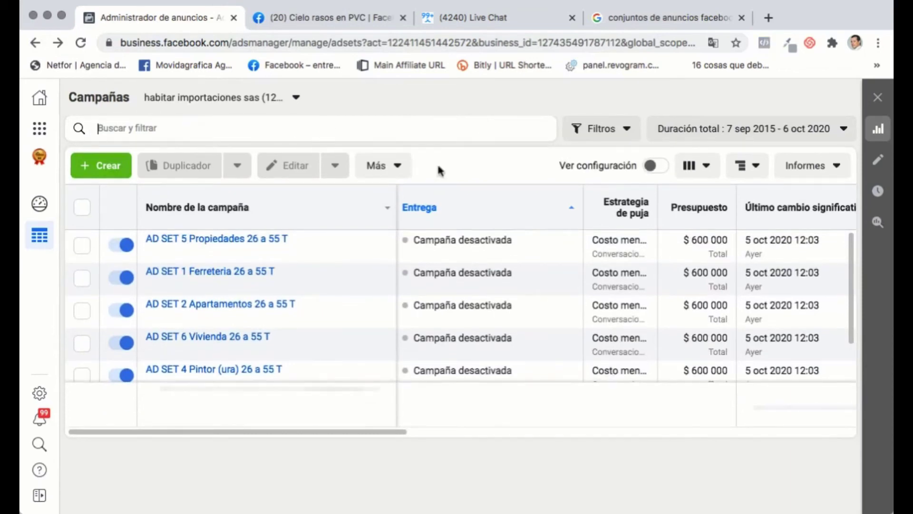
left_click(406, 96)
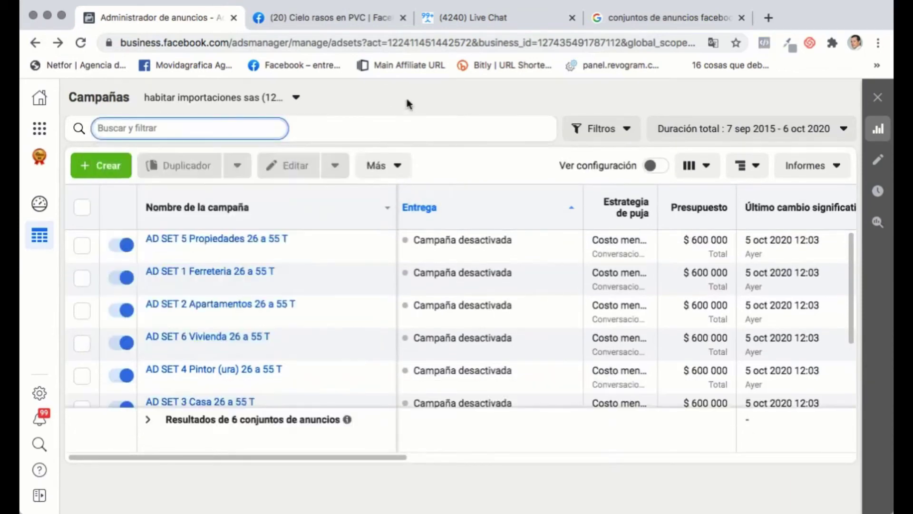
left_click(36, 44)
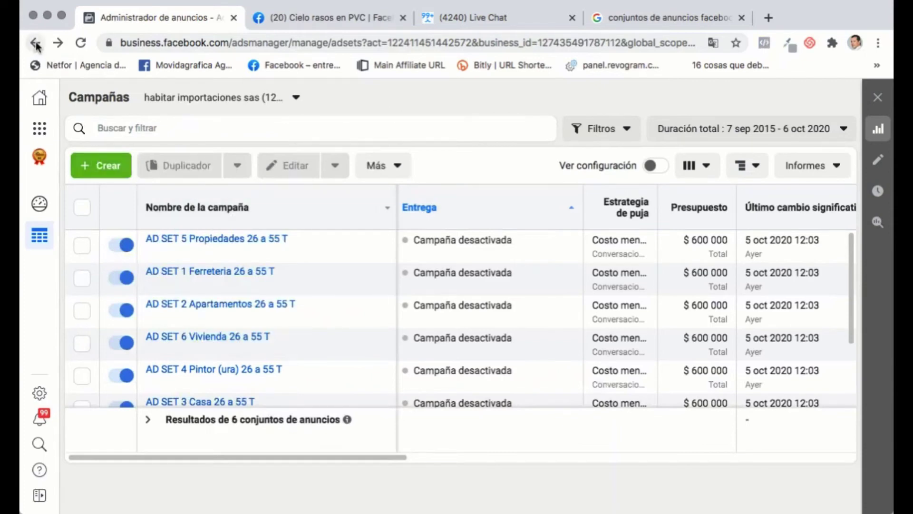
left_click(36, 44)
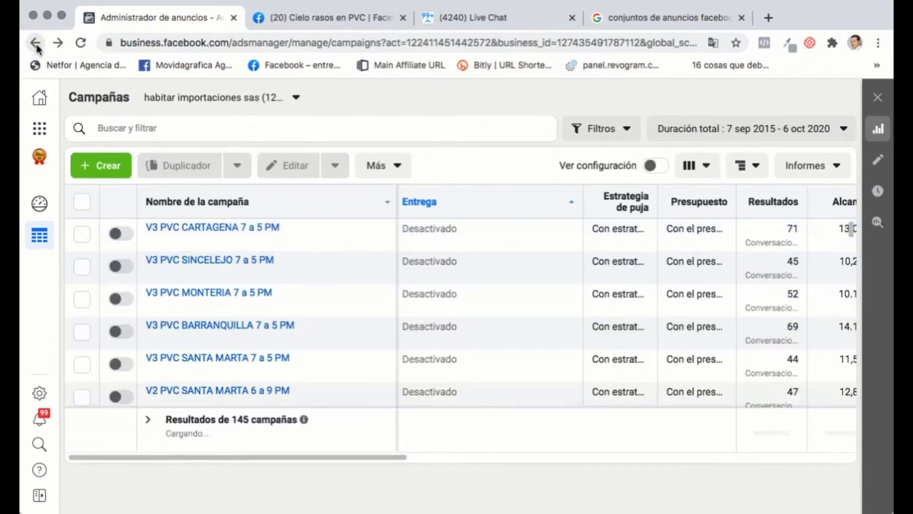
left_click(36, 43)
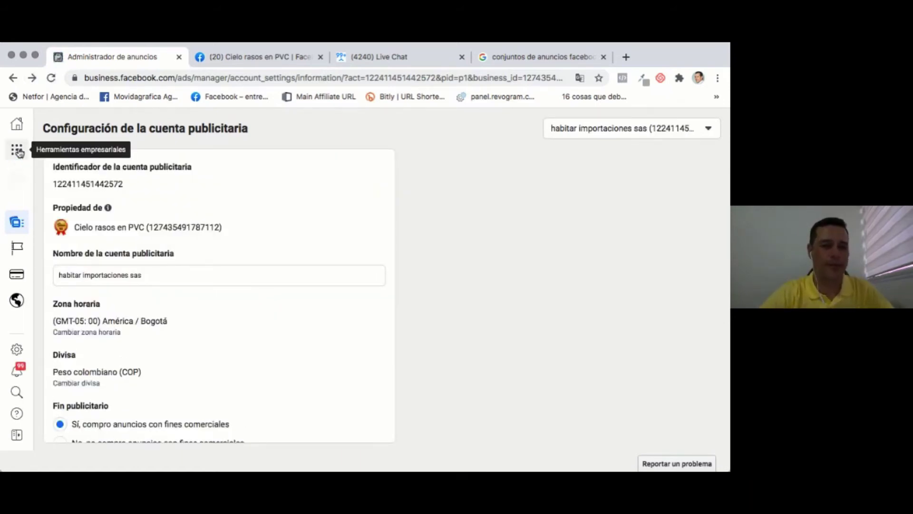
Step: Go from account settings back to Ads Manager and show the unfiltered list of 115 ad sets
left_click(17, 150)
left_click(82, 191)
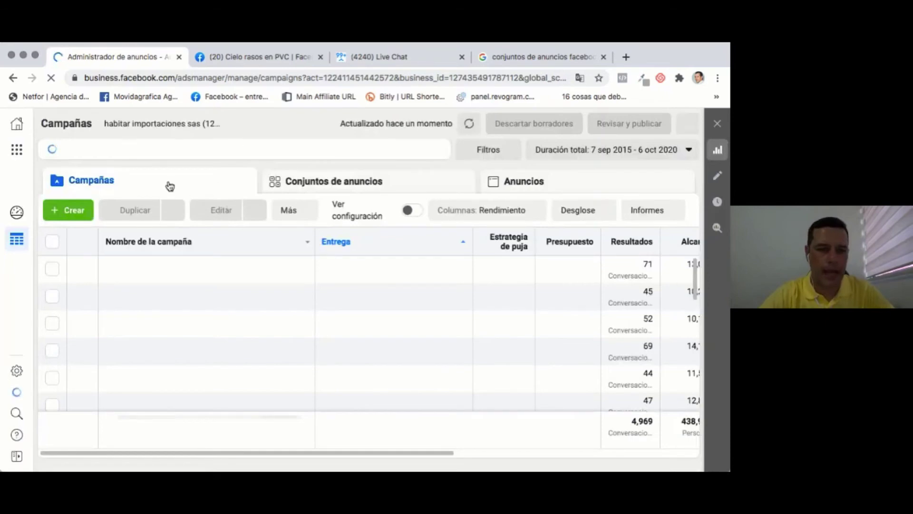
left_click(536, 57)
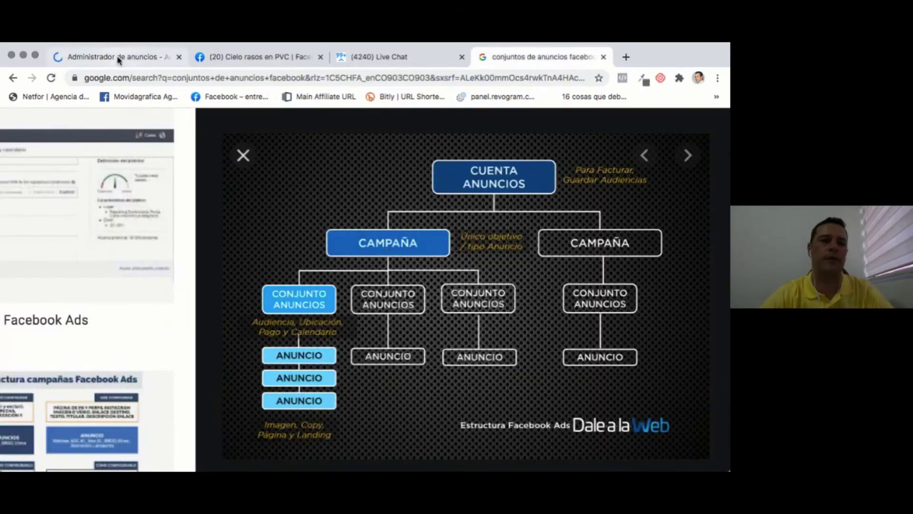
left_click(119, 58)
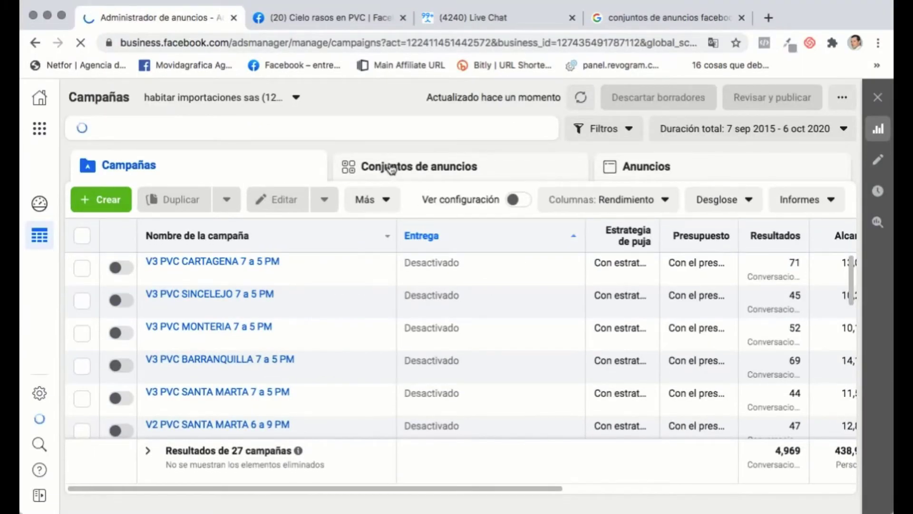
left_click(392, 169)
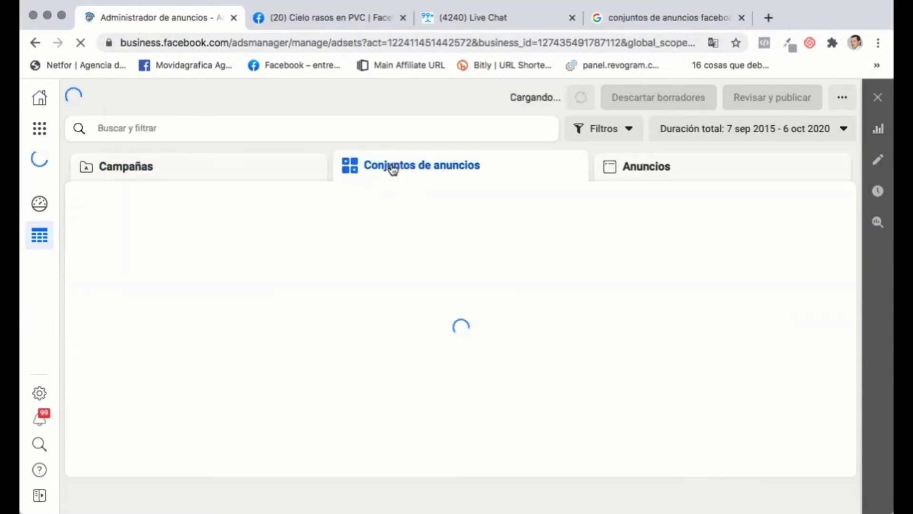
left_click(624, 18)
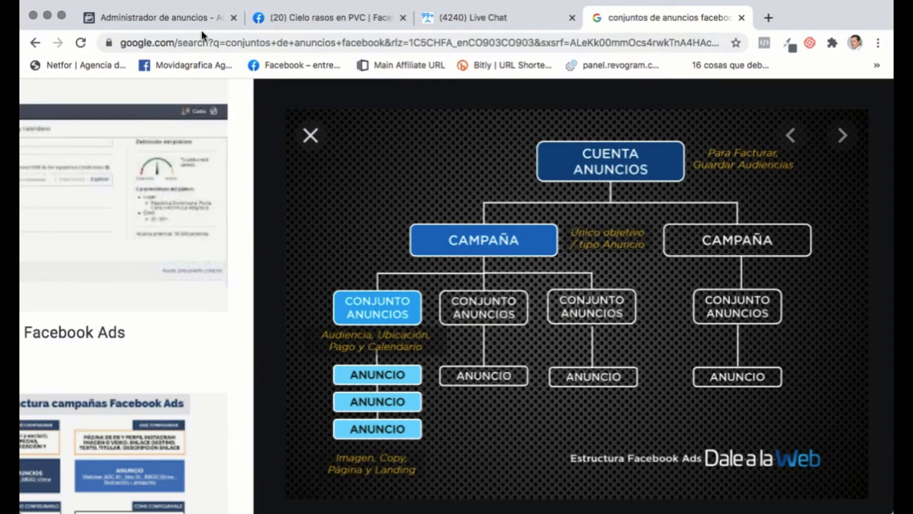
left_click(189, 16)
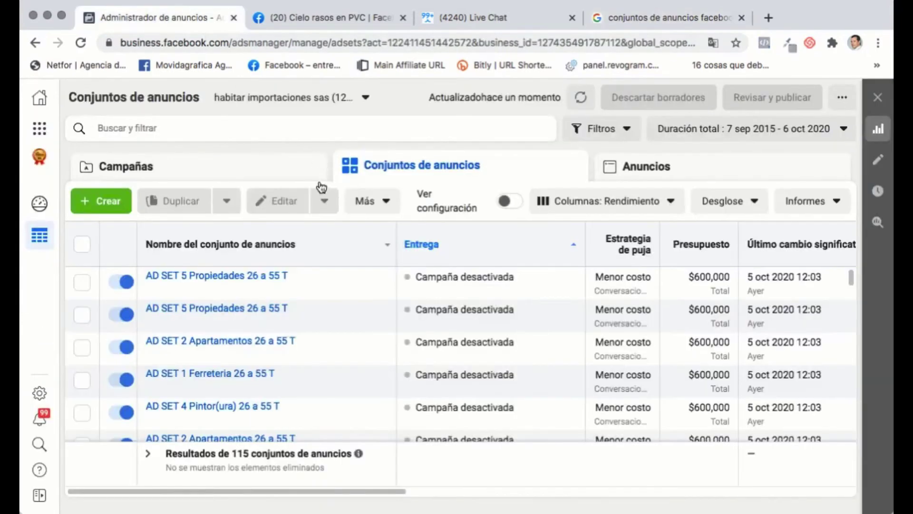
Step: Select the V3 PVC CARTAGENA 7 a 5 PM campaign and browse its ad sets, including AD SET 5 Propiedades
left_click(214, 166)
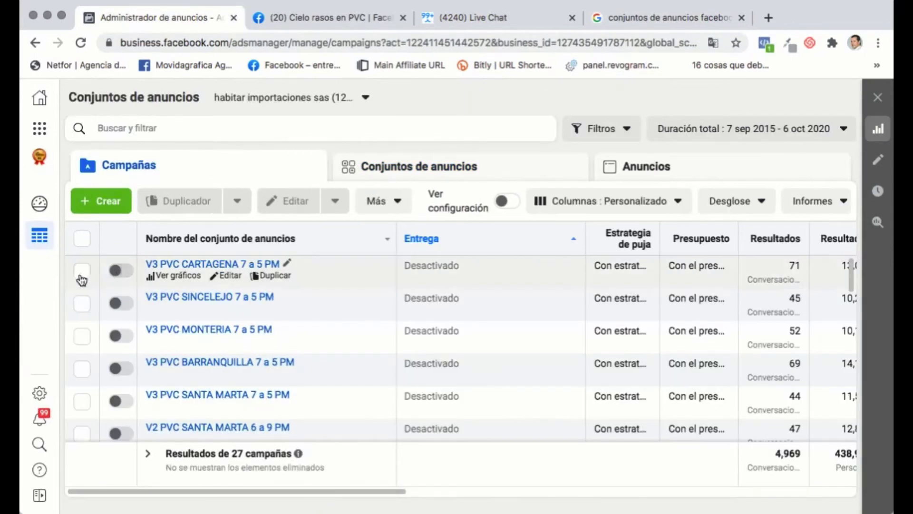
left_click(82, 268)
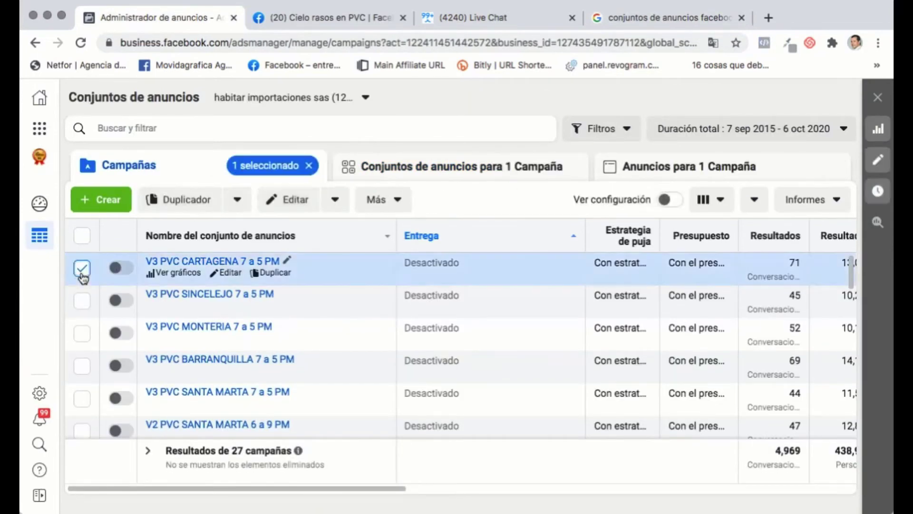
left_click(462, 167)
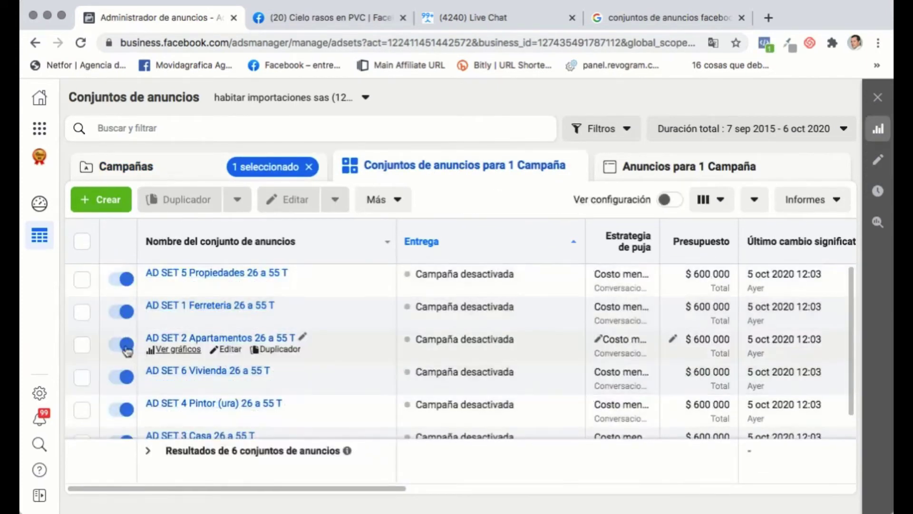
left_click(83, 281)
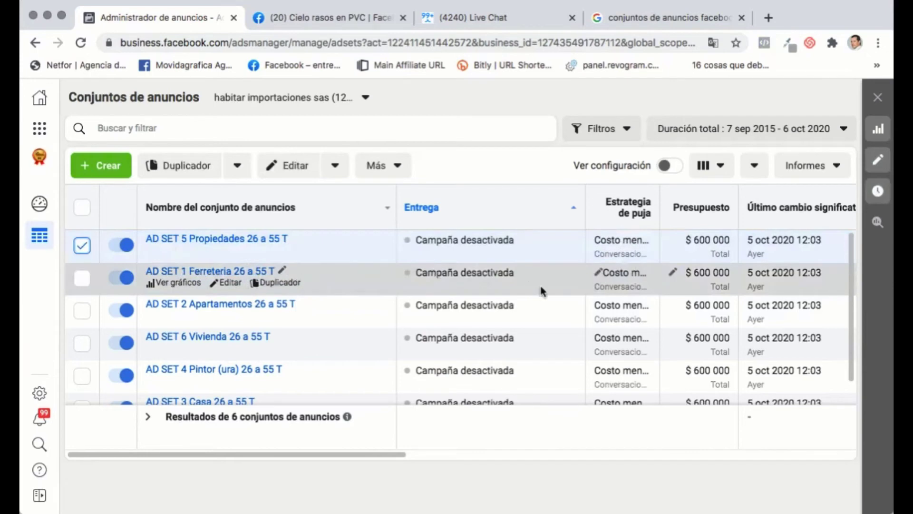
scroll(354, 282, "down", 1)
scroll(354, 282, "up", 1)
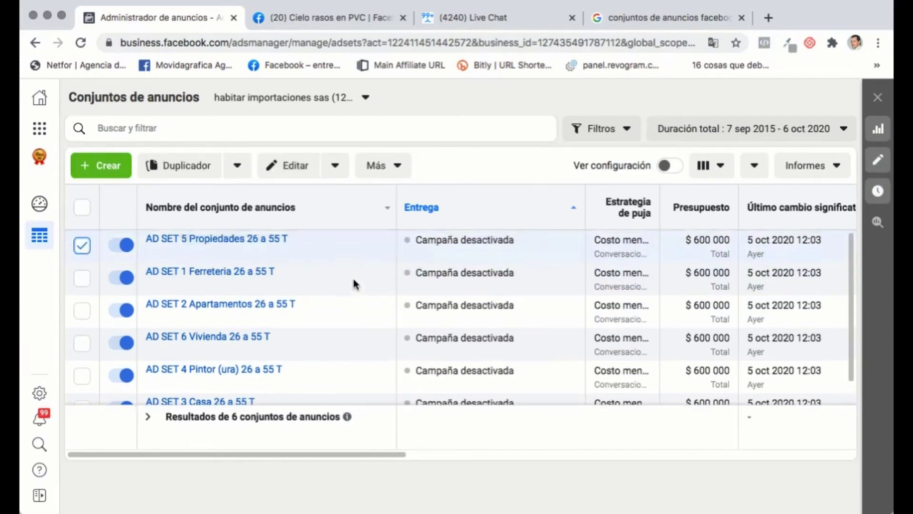
scroll(642, 304, "right", 10)
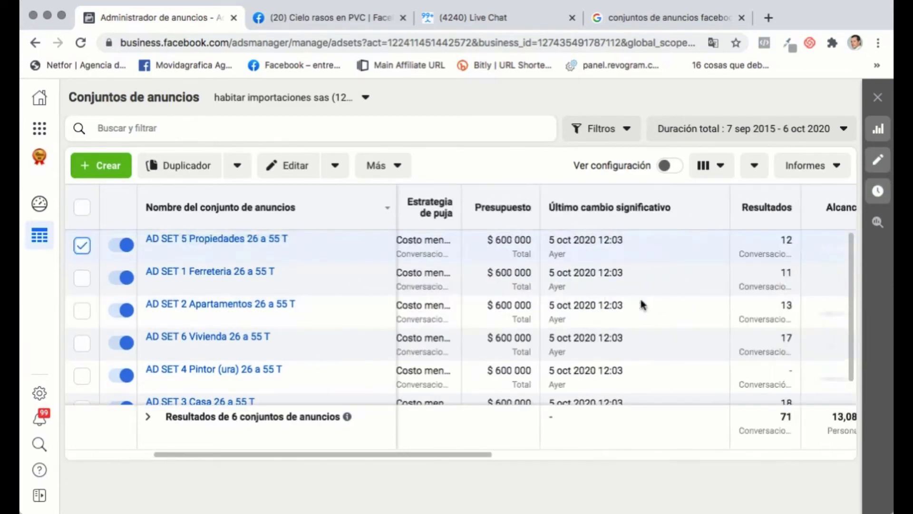
scroll(642, 304, "right", 10)
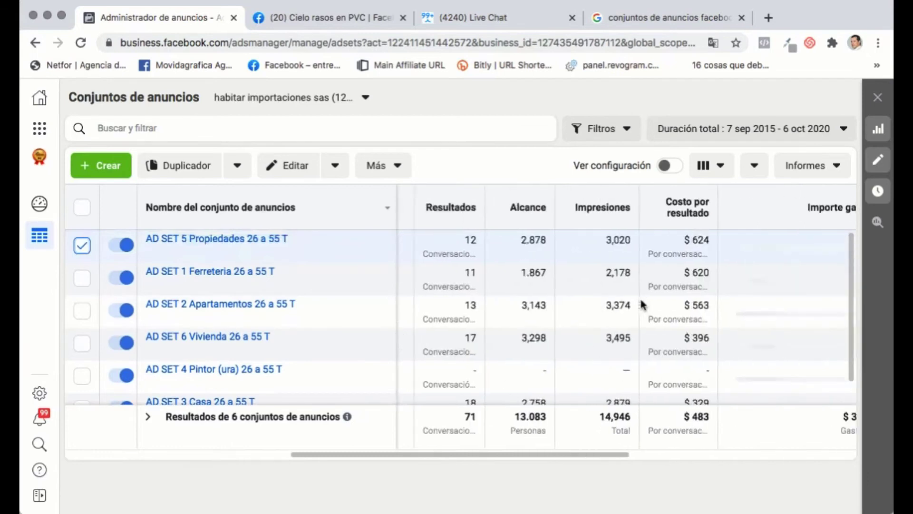
scroll(641, 304, "left", 2)
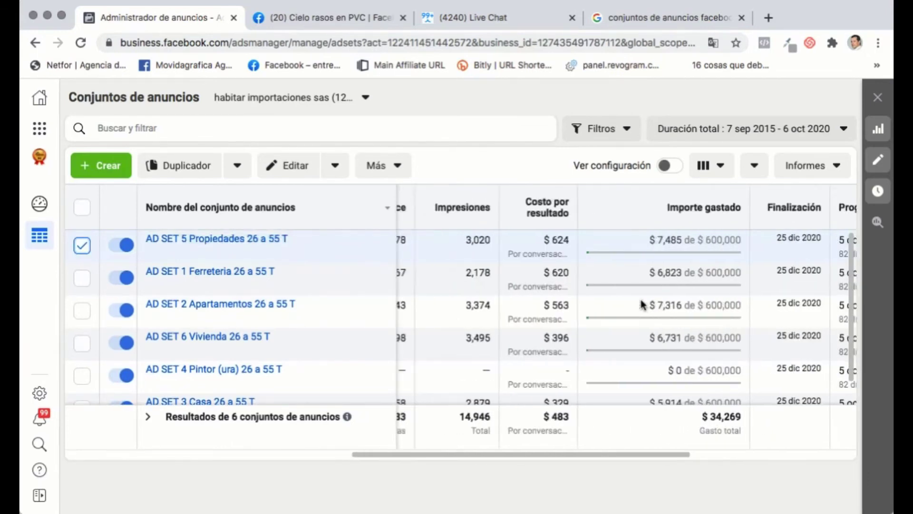
scroll(642, 304, "right", 4)
scroll(642, 305, "right", 4)
scroll(408, 336, "left", 5)
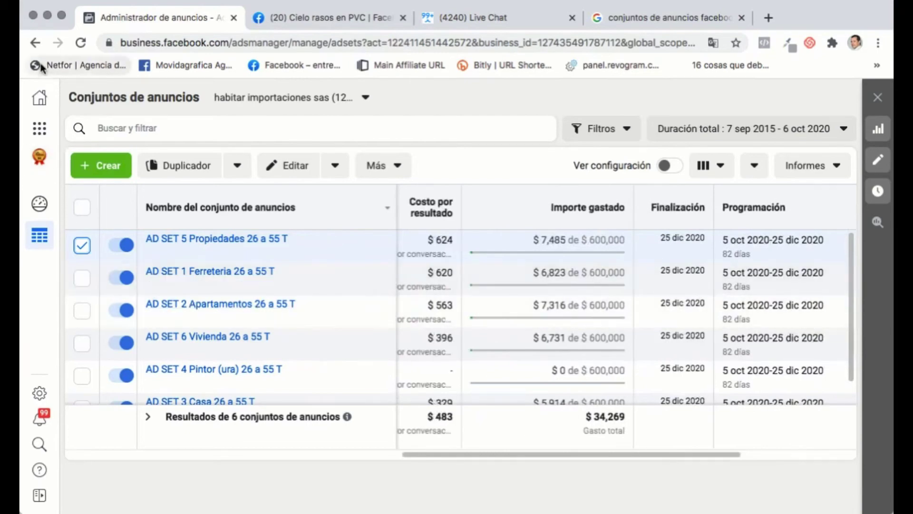
Step: Return to the campaigns list and open the CARTAGENA campaign's edit view with 6 ad sets and 54 ads
left_click(36, 44)
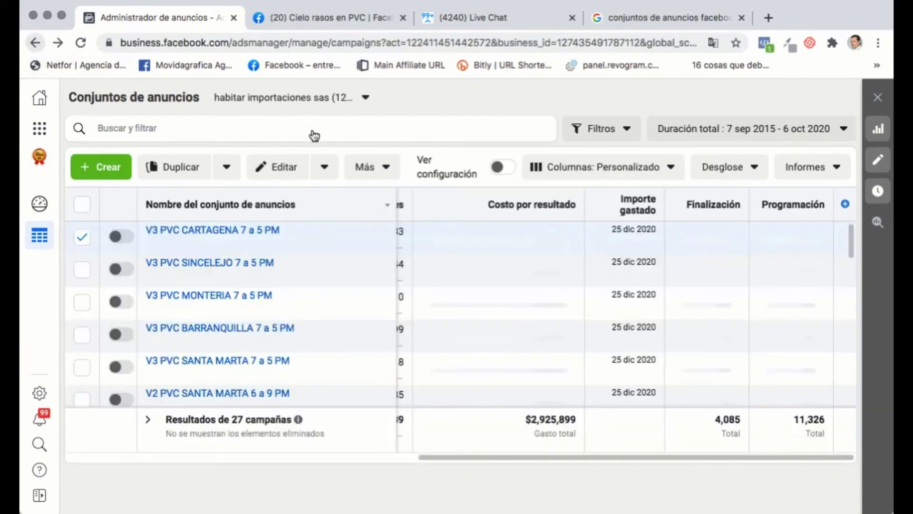
scroll(539, 267, "left", 5)
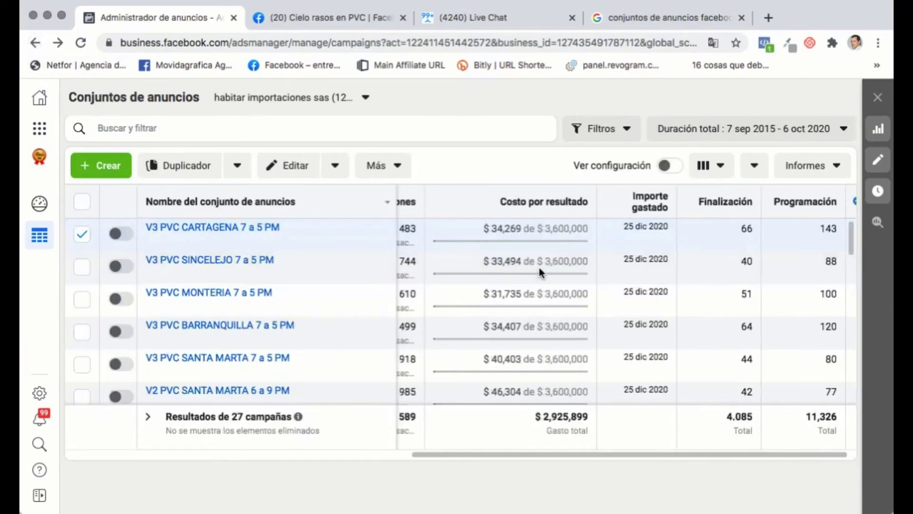
scroll(538, 267, "left", 10)
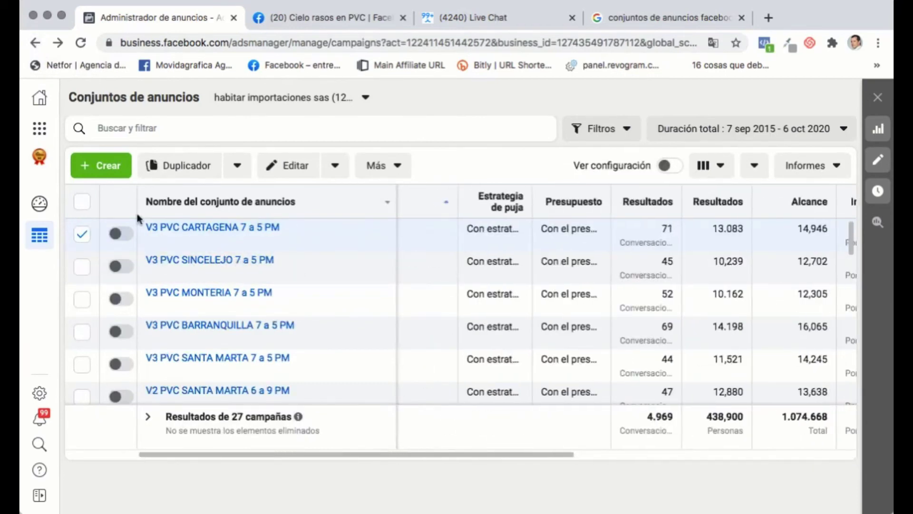
left_click(228, 242)
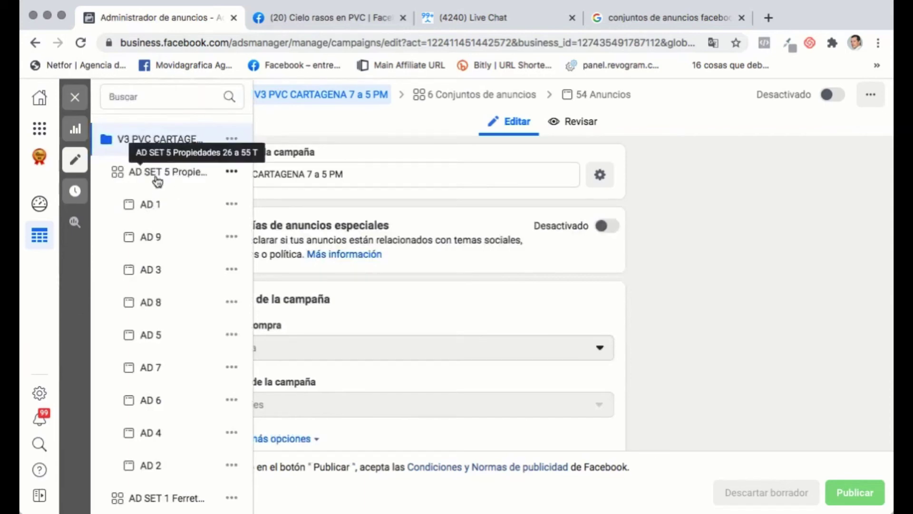
Step: Open AD 1 and preview it as 'Sección de noticias de la computadora de Facebook' in a new tab
left_click(136, 209)
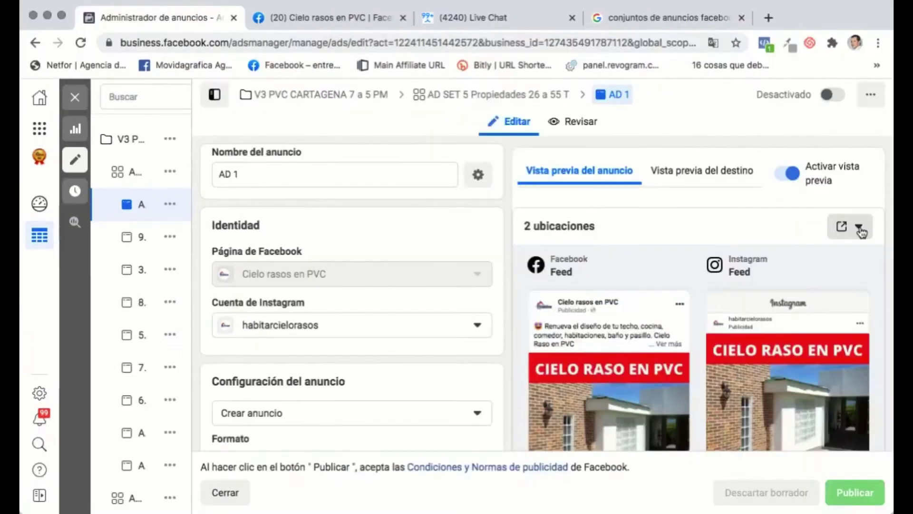
left_click(859, 228)
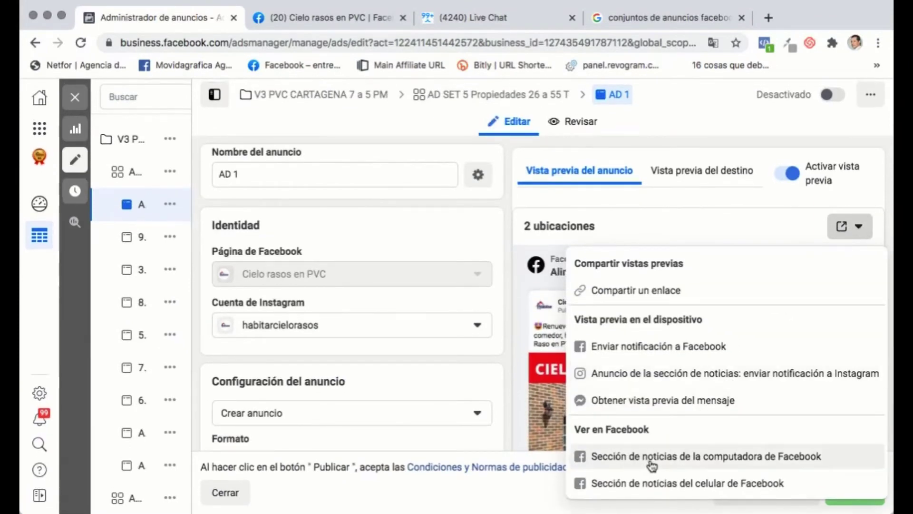
left_click(651, 457)
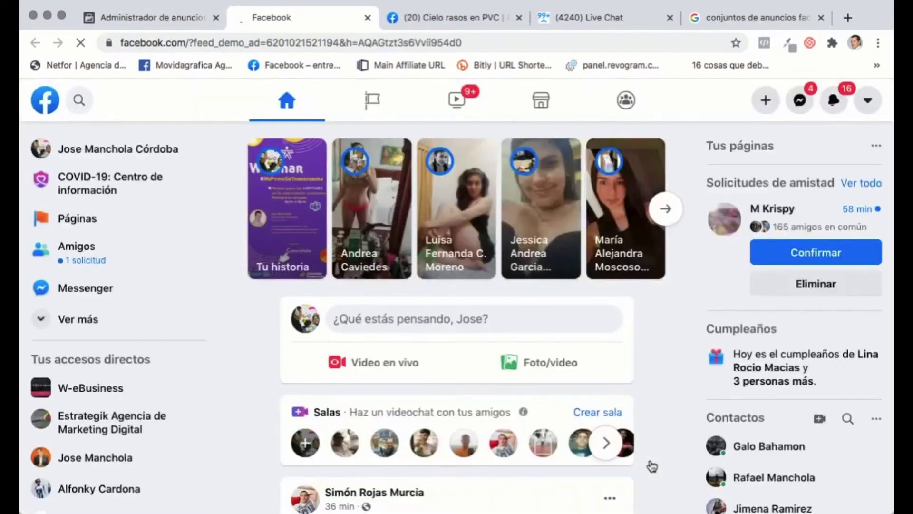
scroll(652, 466, "down", 6)
scroll(652, 466, "down", 9)
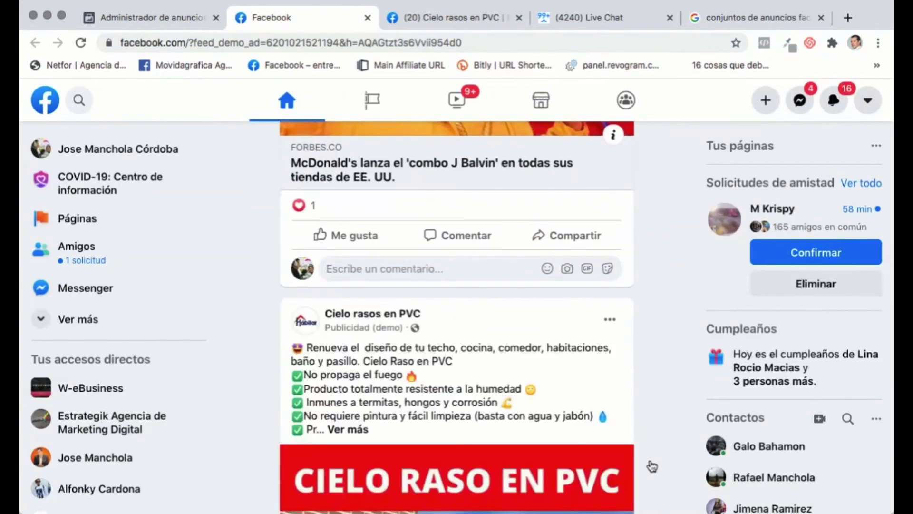
scroll(652, 466, "down", 3)
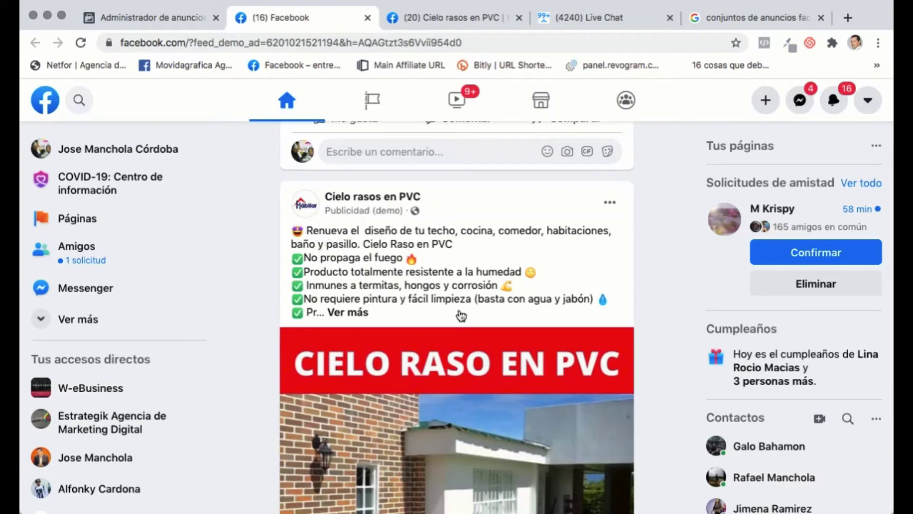
scroll(461, 315, "down", 1)
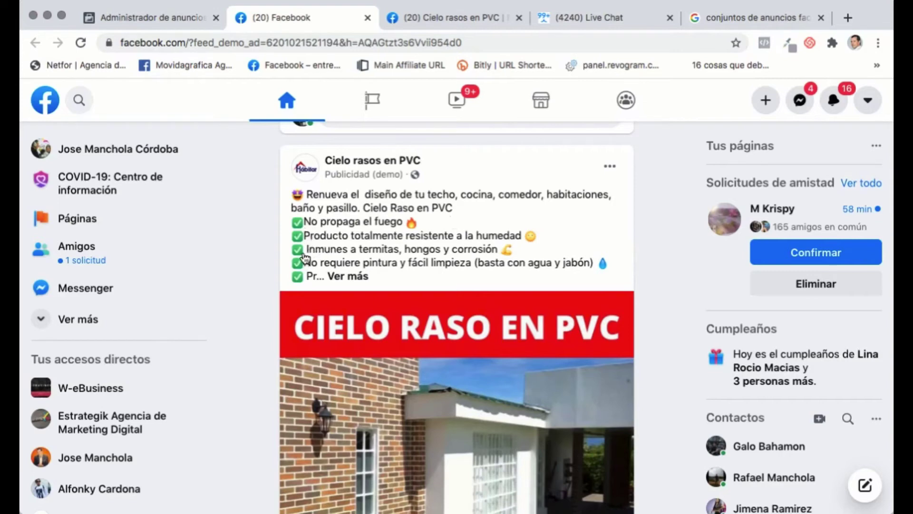
left_click(347, 276)
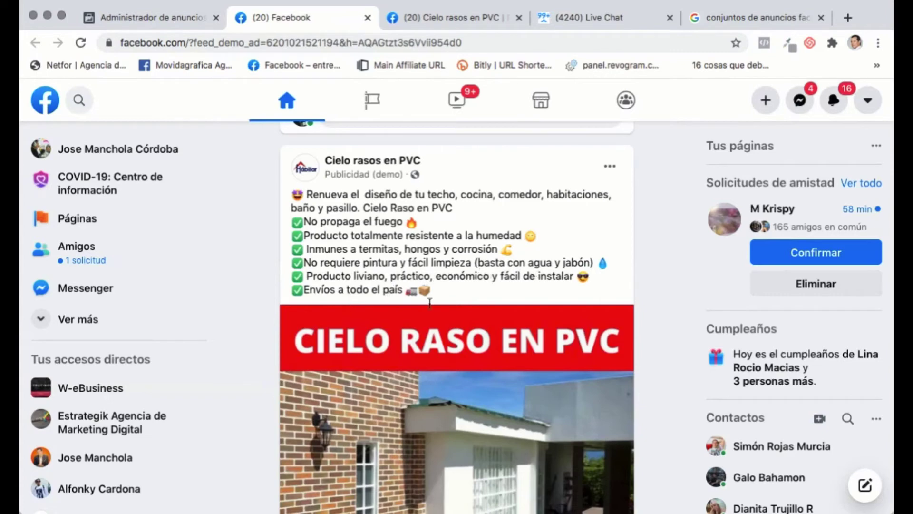
scroll(467, 299, "down", 5)
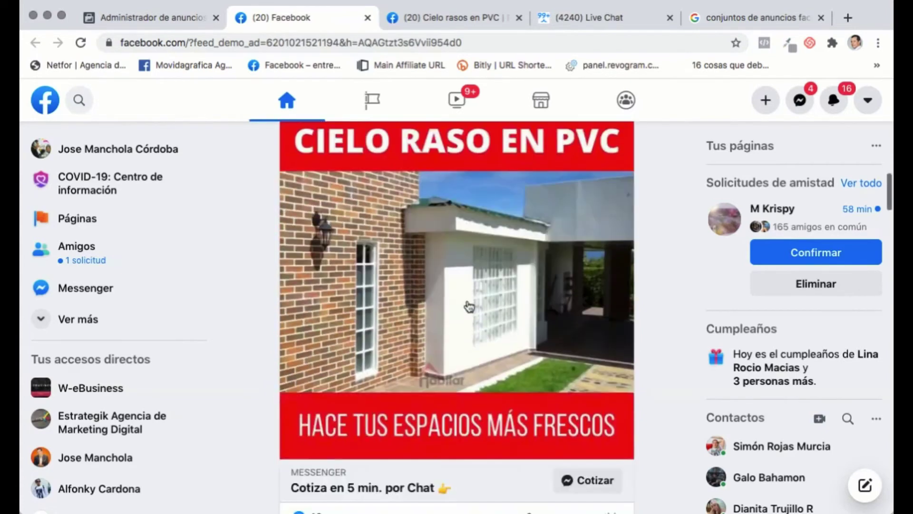
scroll(469, 306, "down", 4)
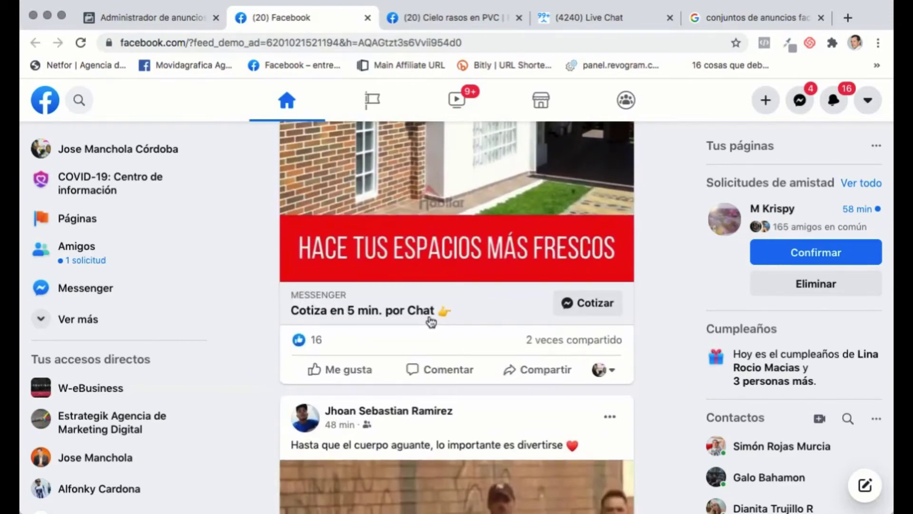
scroll(431, 321, "up", 1)
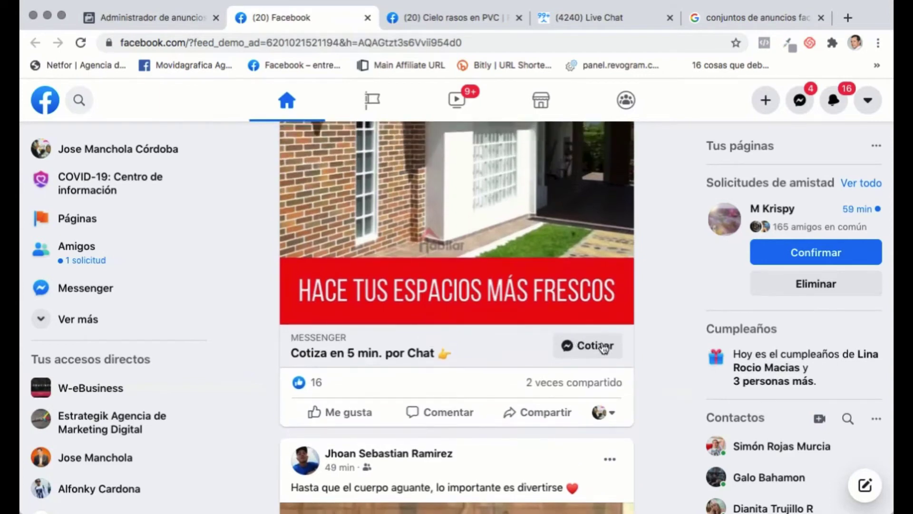
Step: Start a chat from the ad's Cotizar button and send the 'Quiero hacer una compra.' quick reply
left_click(605, 350)
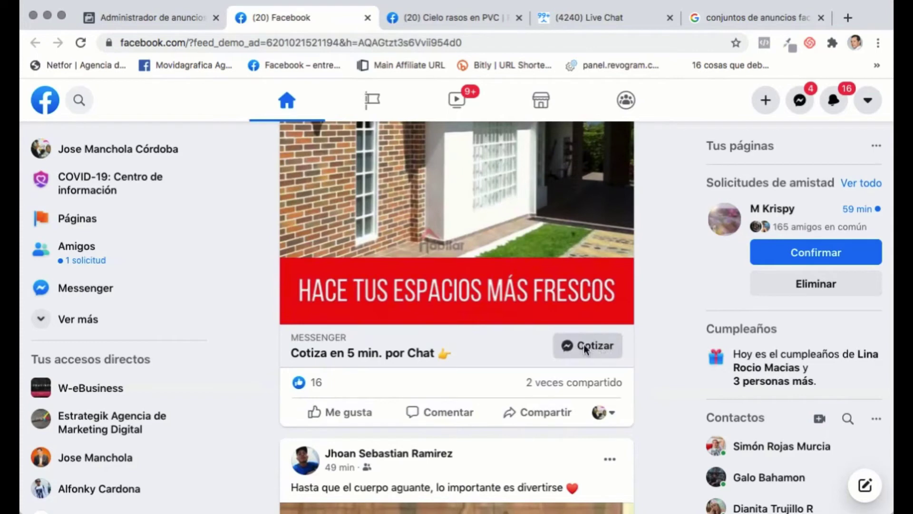
left_click(584, 345)
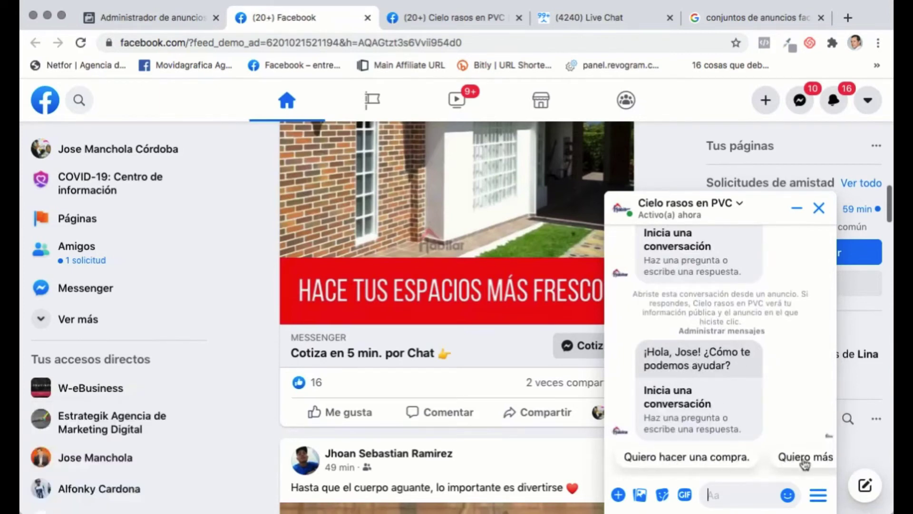
left_click(723, 456)
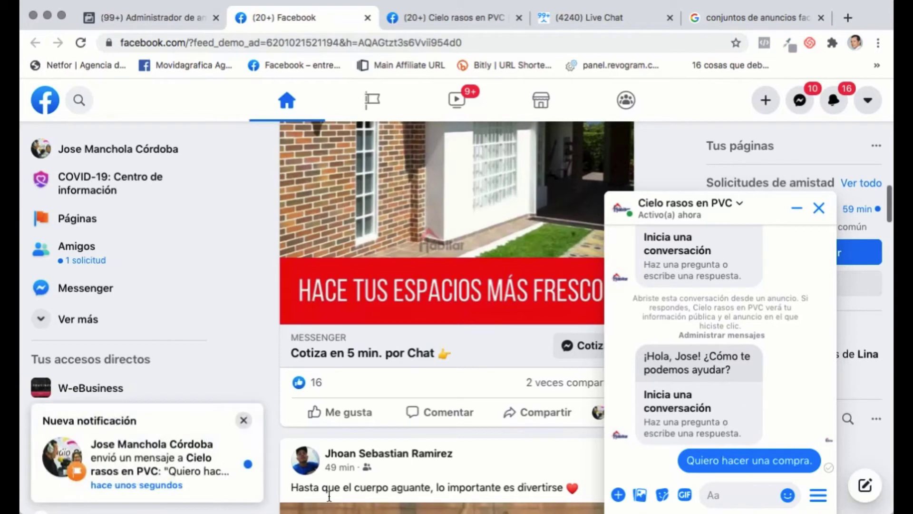
Step: Close the Cielo rasos en PVC chat window and switch to the ManyChat Live Chat inbox
left_click(243, 421)
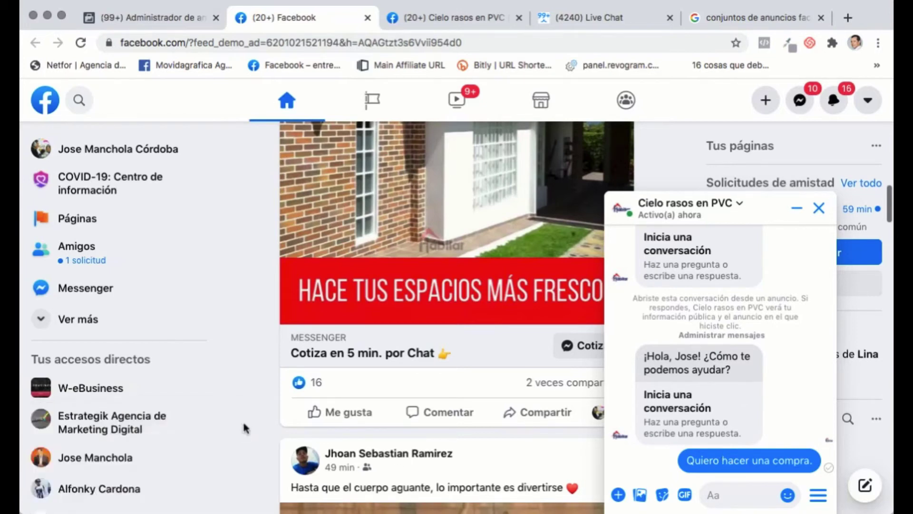
left_click(818, 208)
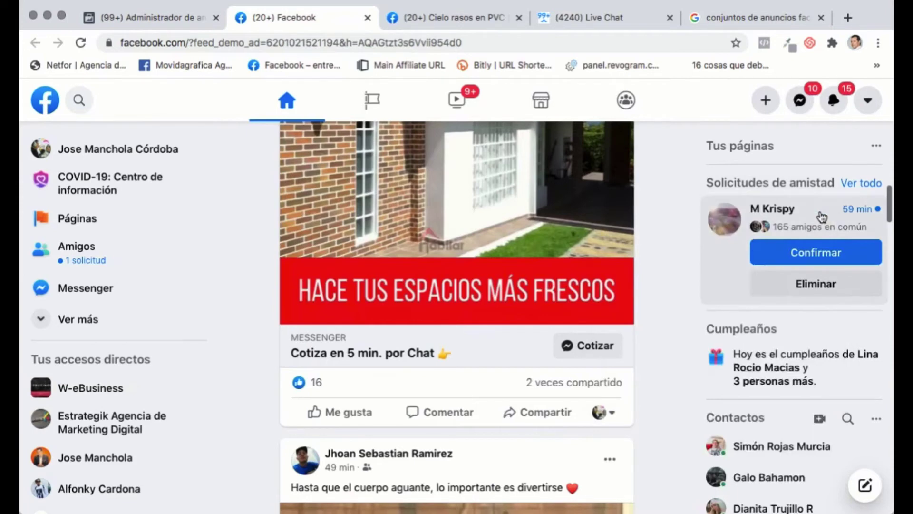
scroll(621, 259, "up", 3)
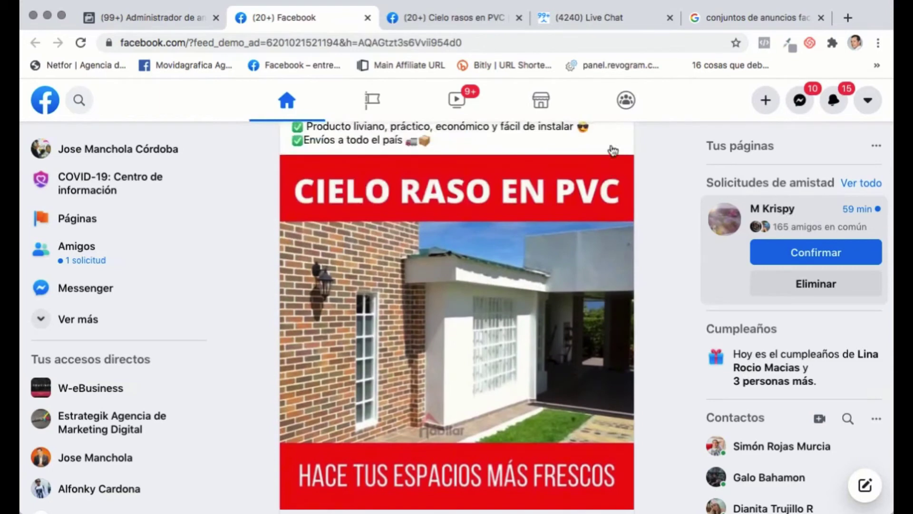
left_click(565, 18)
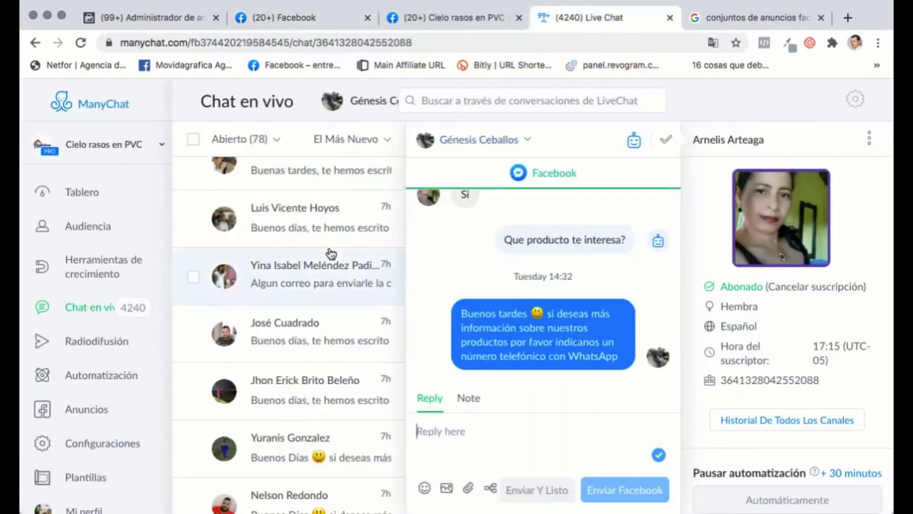
Step: Filter the Chat en vivo inbox to the agent with 2816 open conversations and scroll the list
left_click(374, 101)
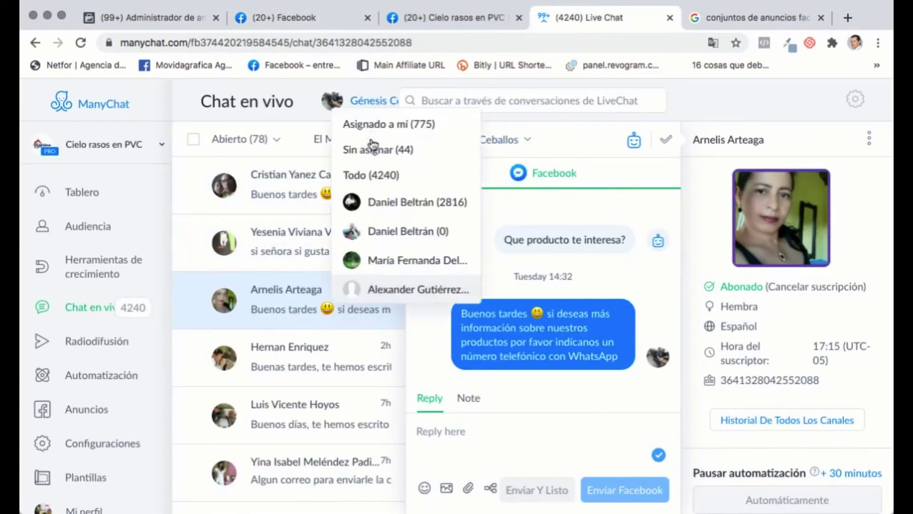
left_click(393, 210)
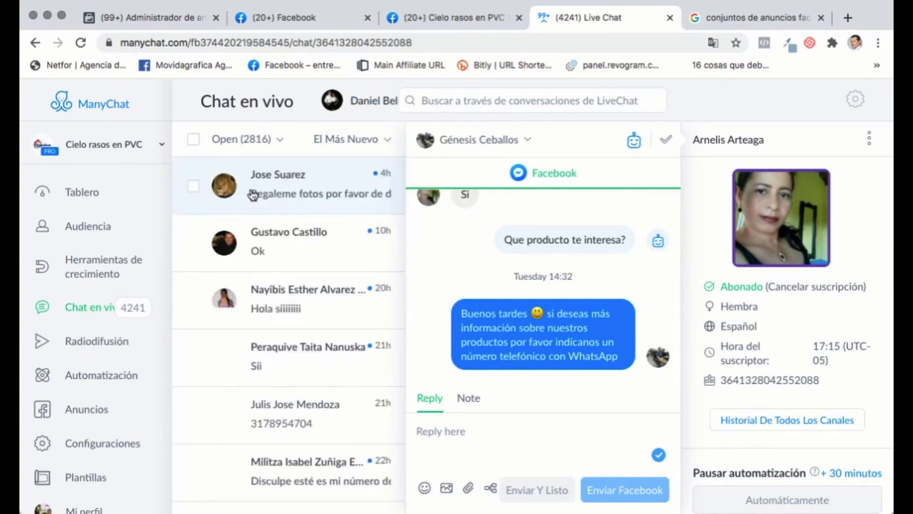
scroll(270, 303, "down", 4)
scroll(269, 305, "up", 4)
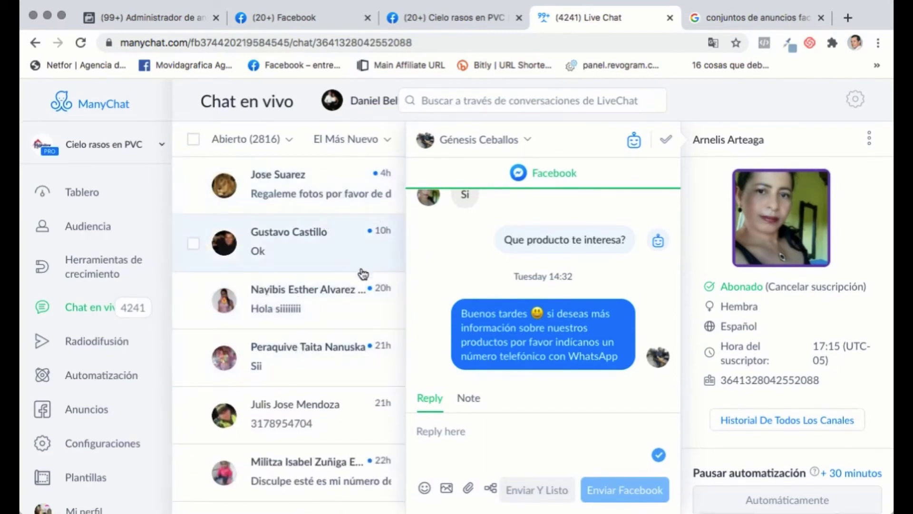
scroll(336, 285, "down", 5)
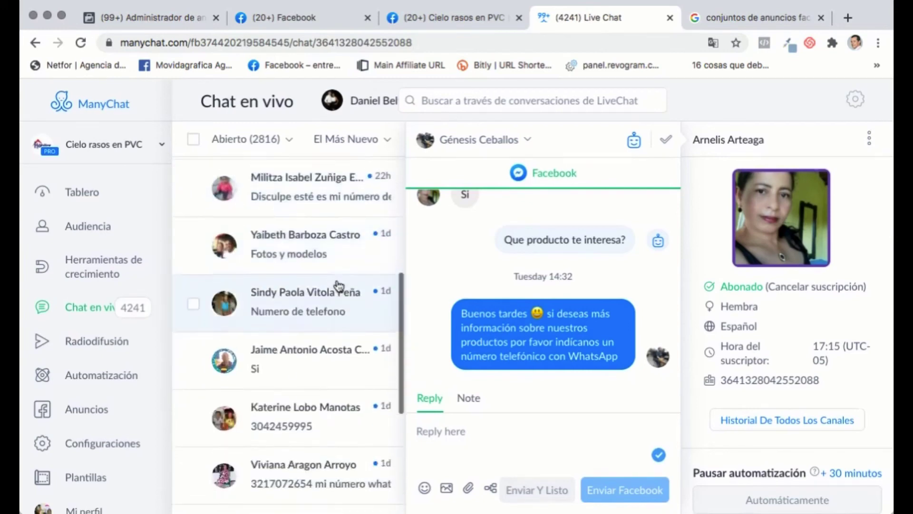
scroll(336, 285, "up", 5)
scroll(353, 214, "up", 1)
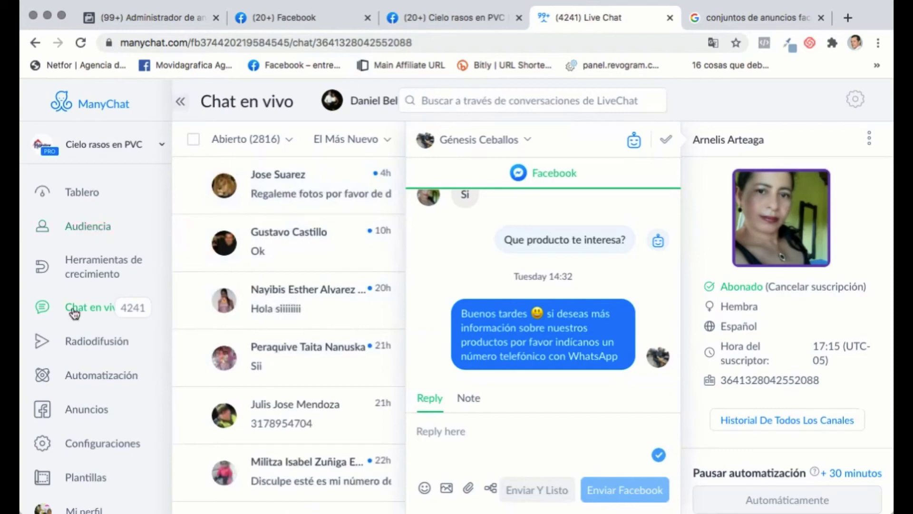
Step: Open Automatización > Flujos and scroll through flows like Sequence Messages and Educational messages
left_click(86, 381)
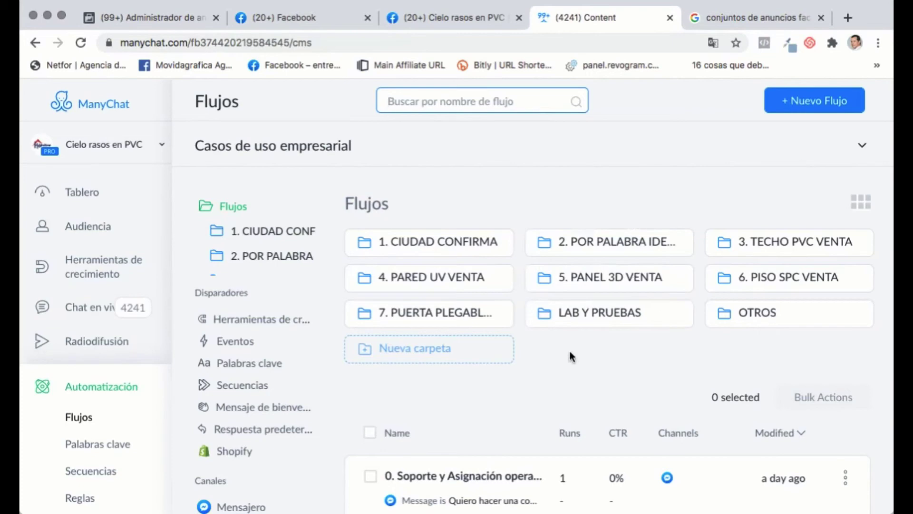
scroll(570, 357, "down", 3)
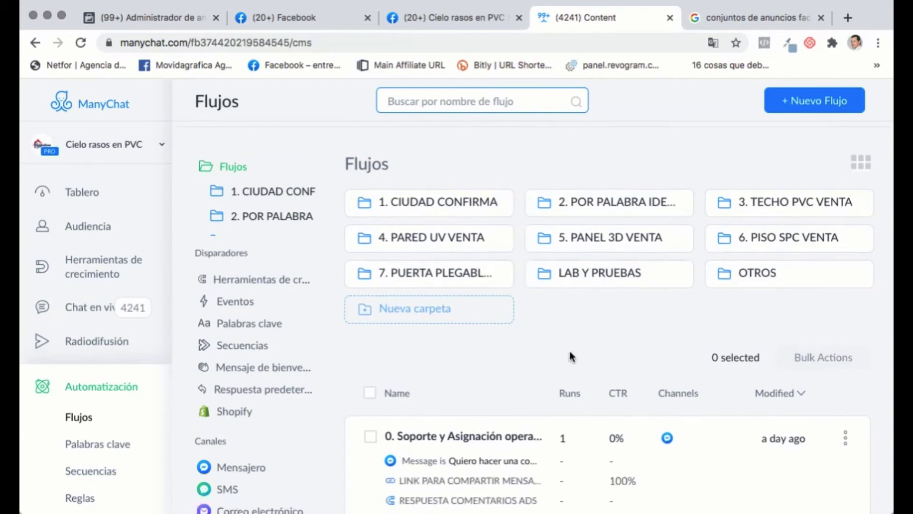
scroll(500, 343, "down", 5)
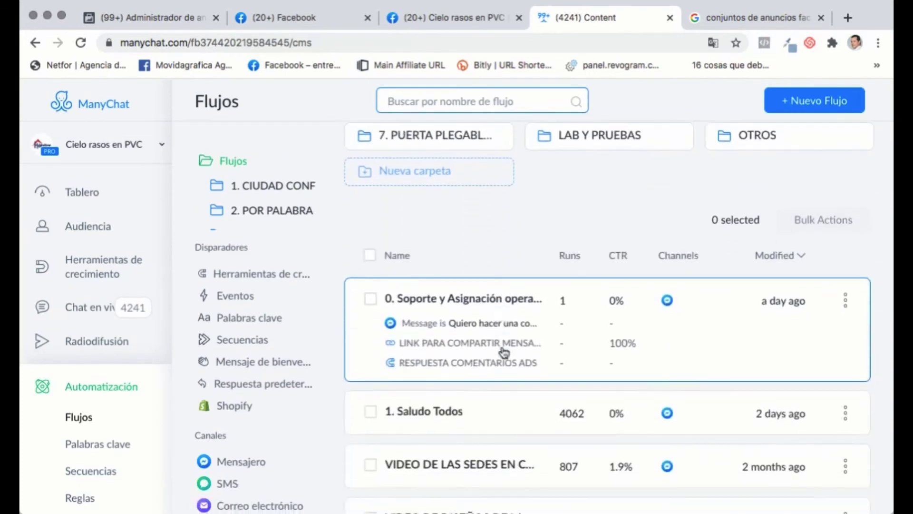
scroll(314, 418, "down", 10)
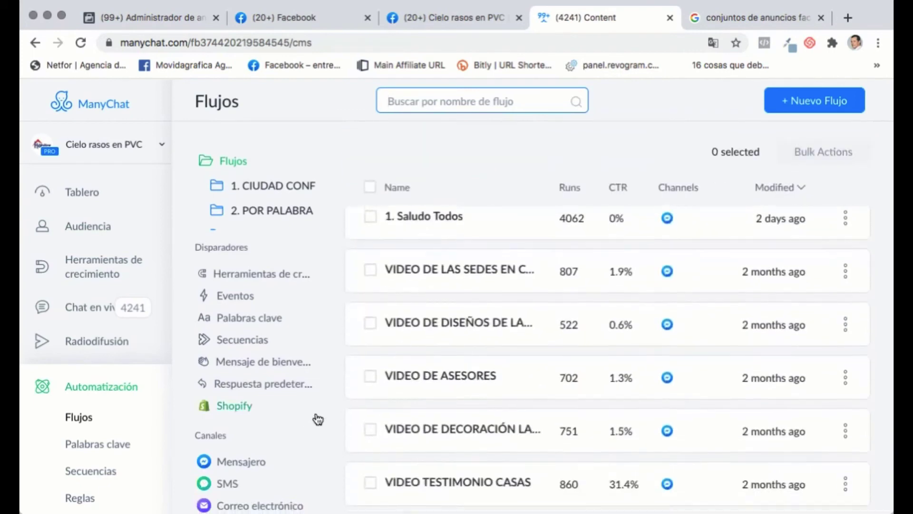
scroll(318, 419, "down", 2)
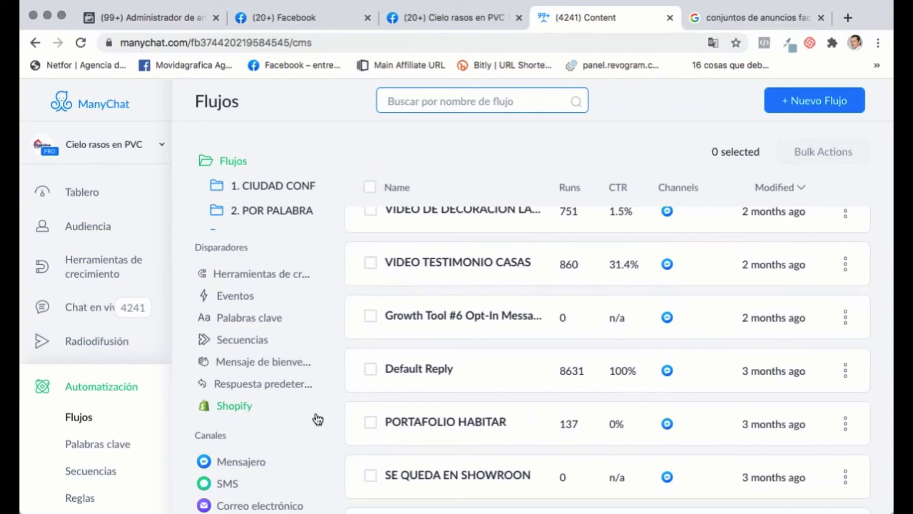
scroll(321, 419, "down", 7)
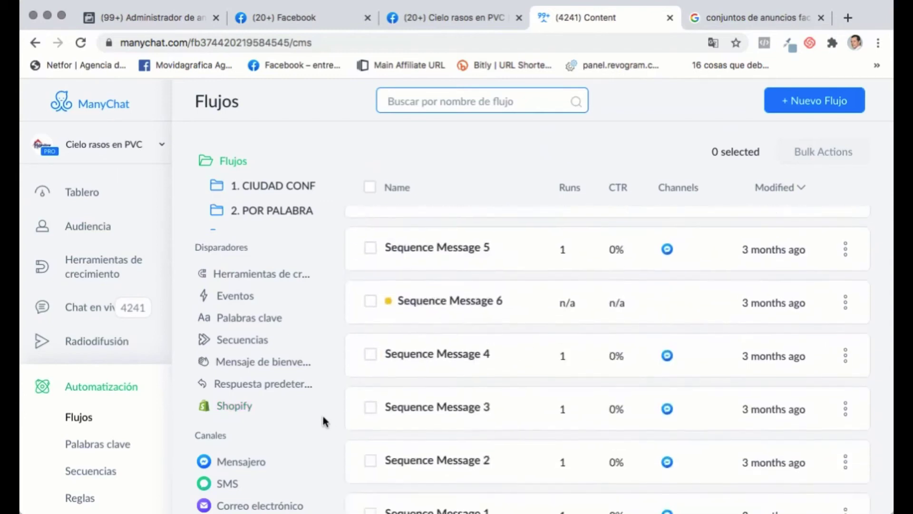
scroll(322, 421, "down", 2)
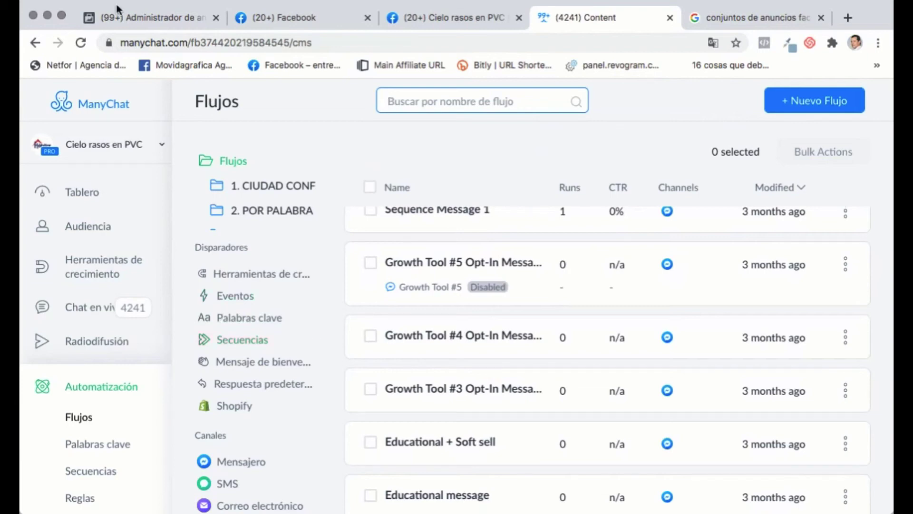
left_click(848, 17)
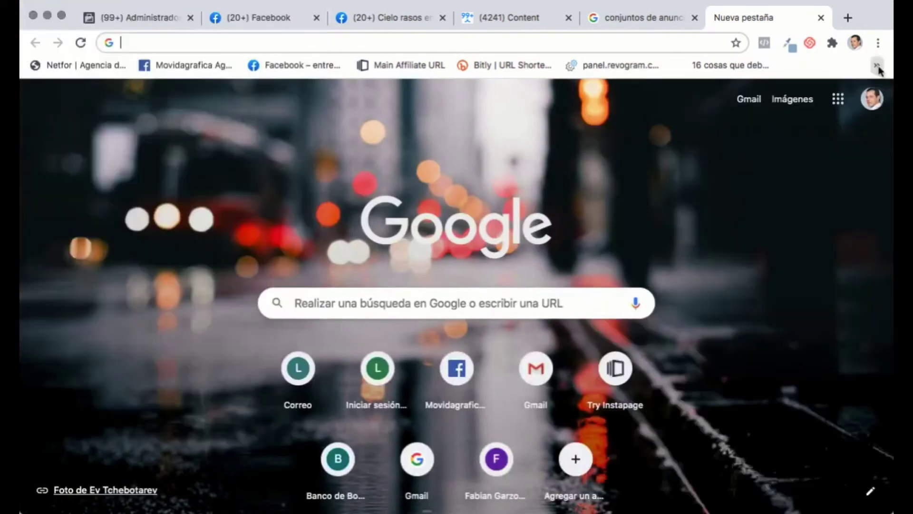
Step: Load the Ads Manager campaigns URL, close the four old tabs and dismiss the objective dialog
key("super+v")
key("Return")
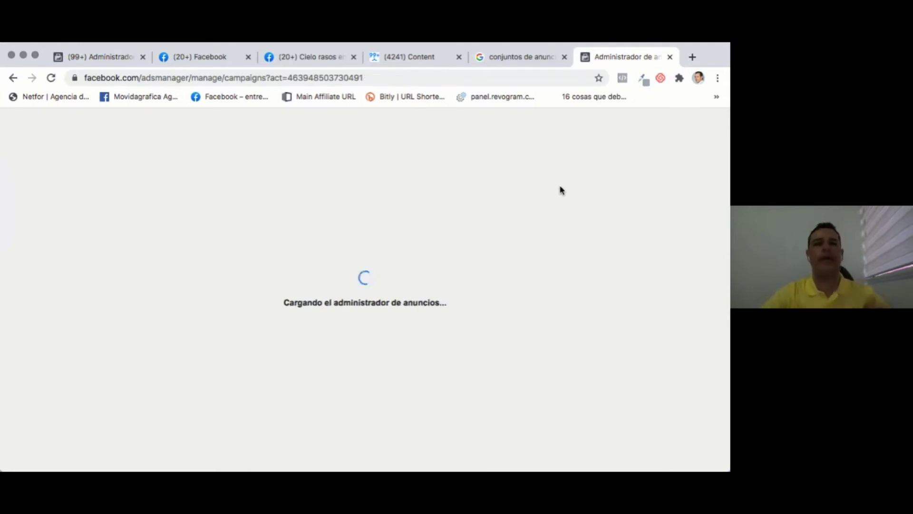
left_click(143, 57)
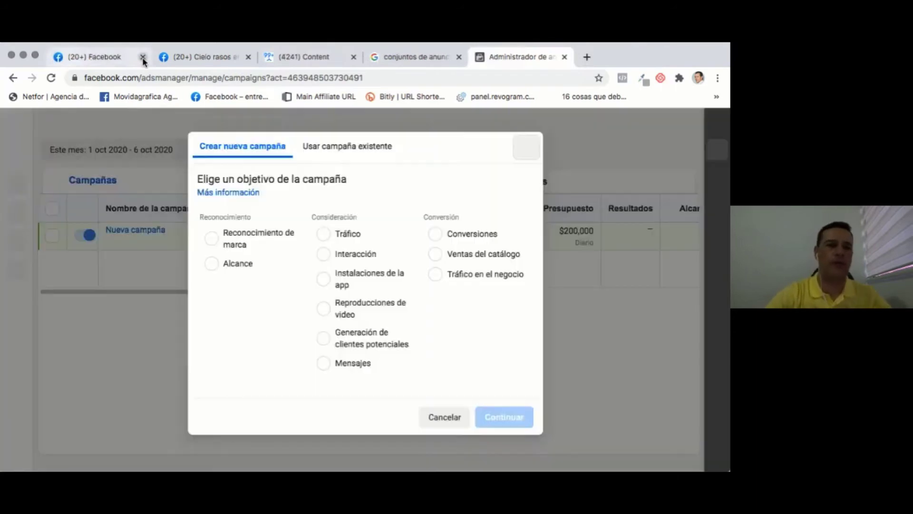
left_click(143, 57)
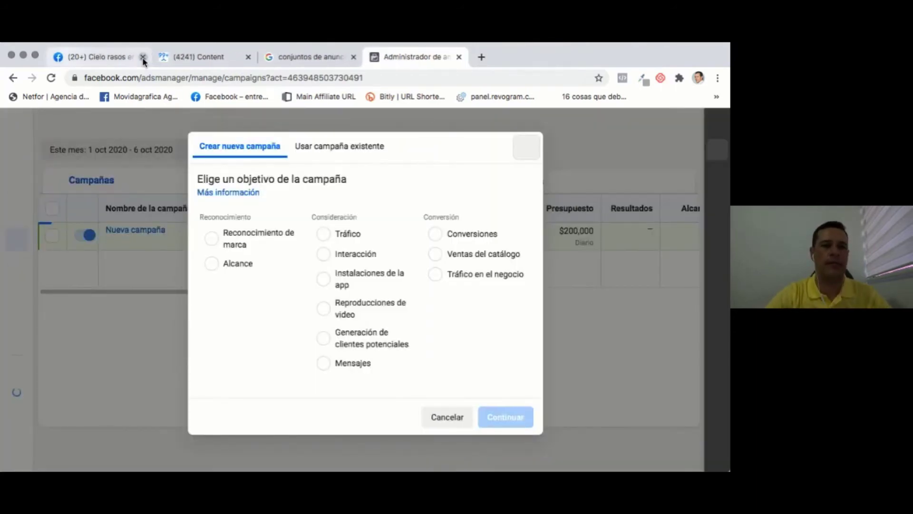
left_click(143, 57)
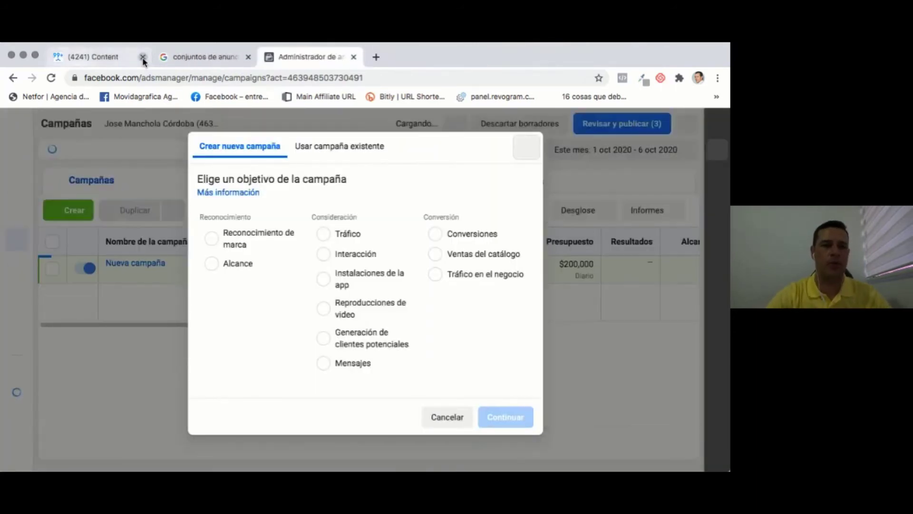
left_click(248, 57)
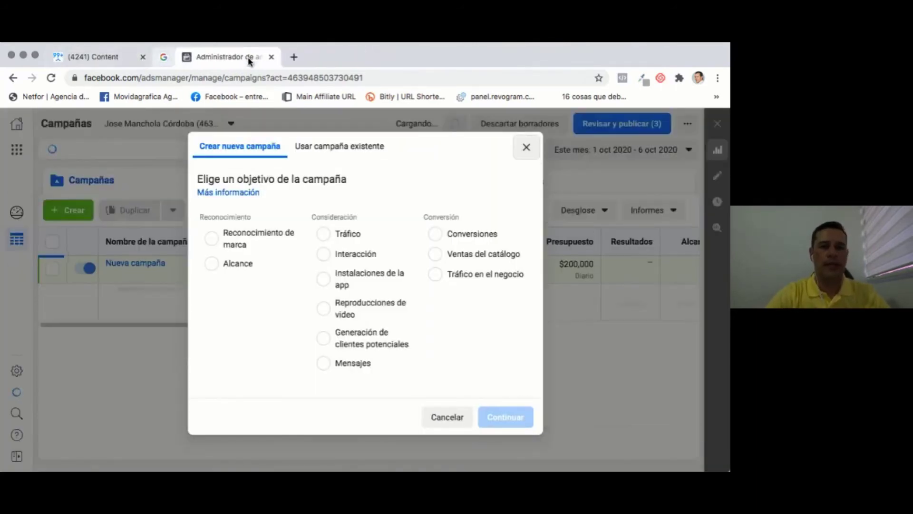
left_click(526, 149)
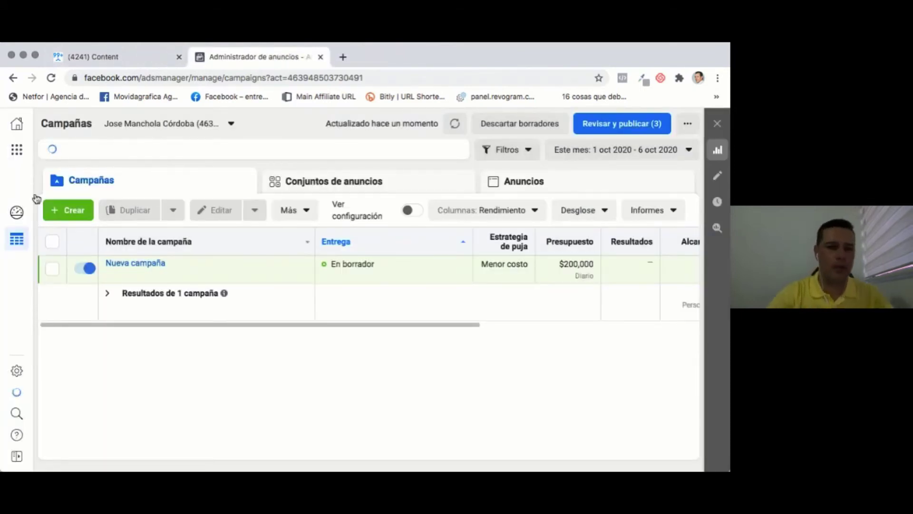
Step: Create a second draft campaign with Tráfico as its objective
left_click(74, 211)
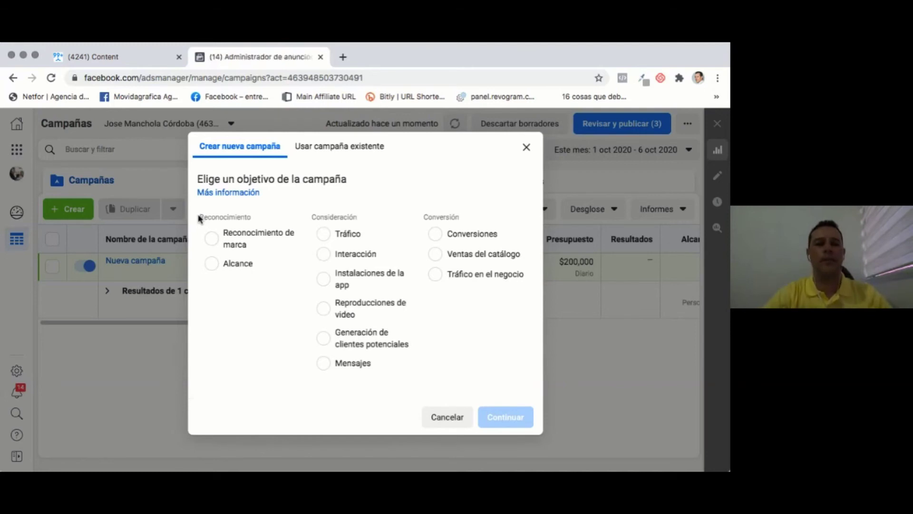
left_click_drag(200, 217, 259, 219)
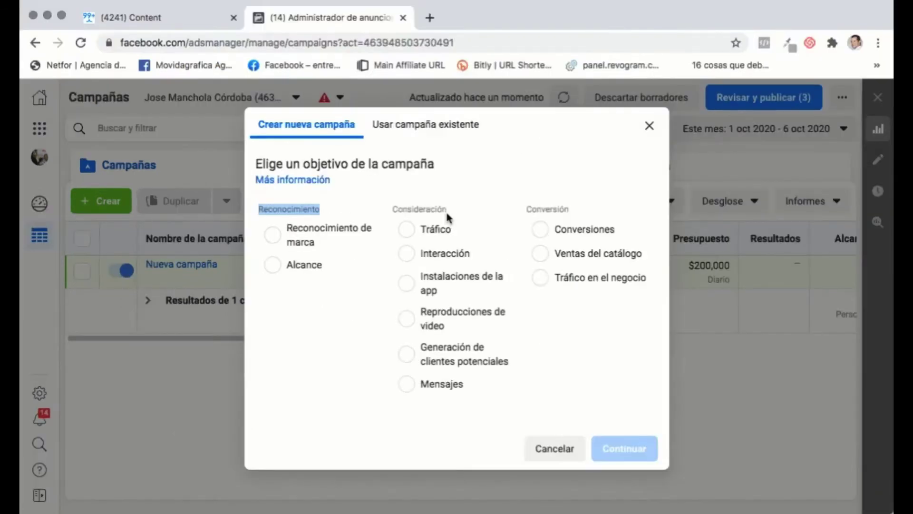
left_click(407, 230)
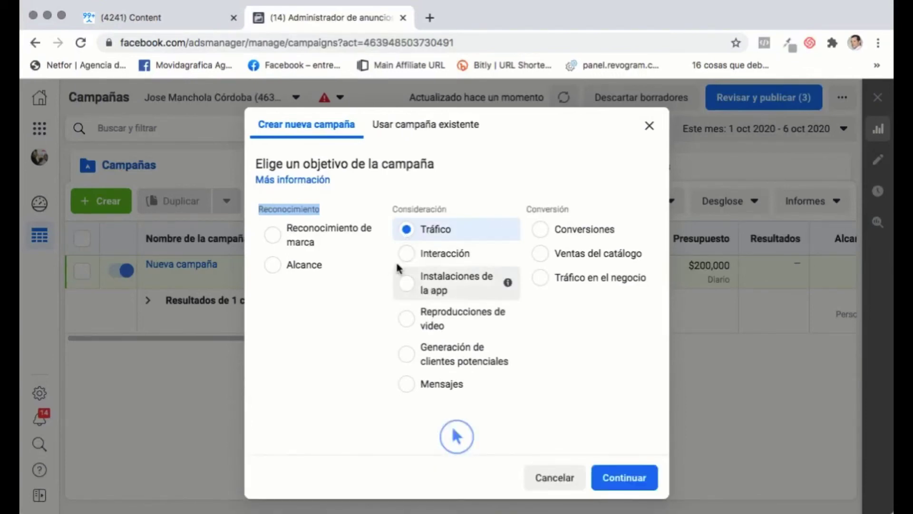
left_click(407, 255)
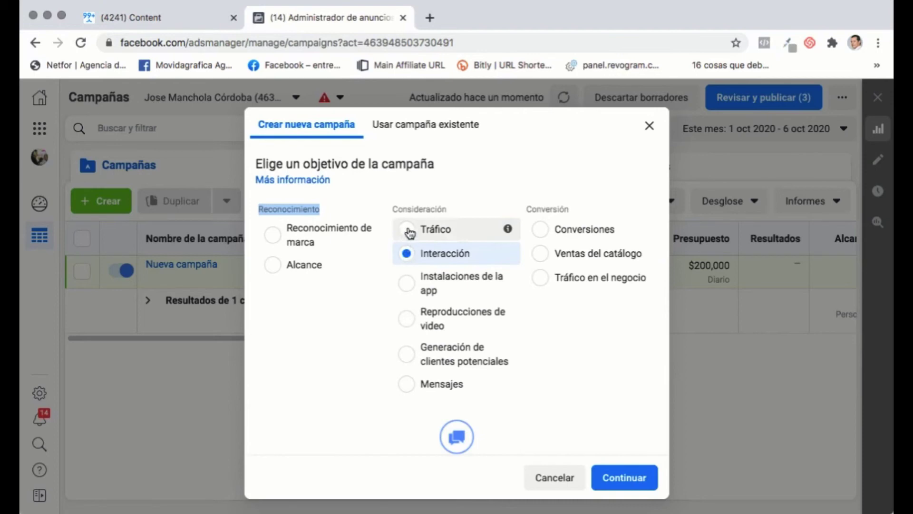
left_click(408, 232)
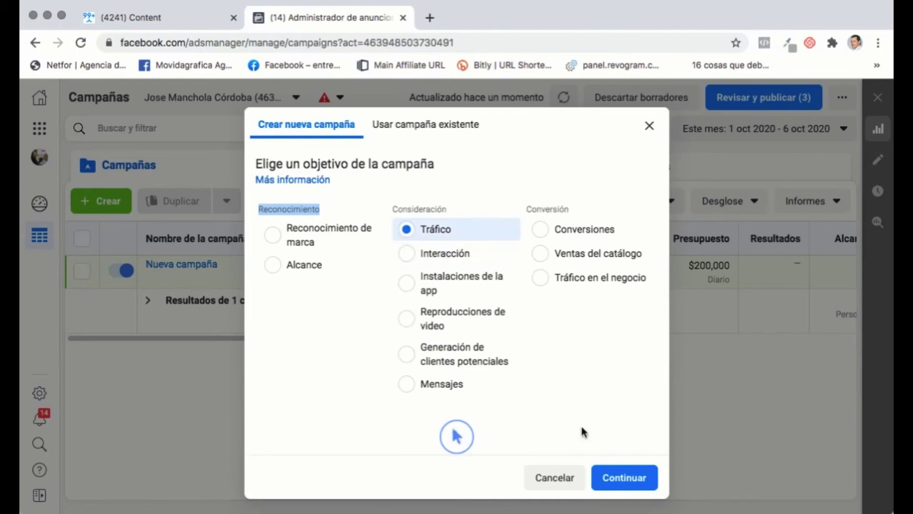
left_click(611, 477)
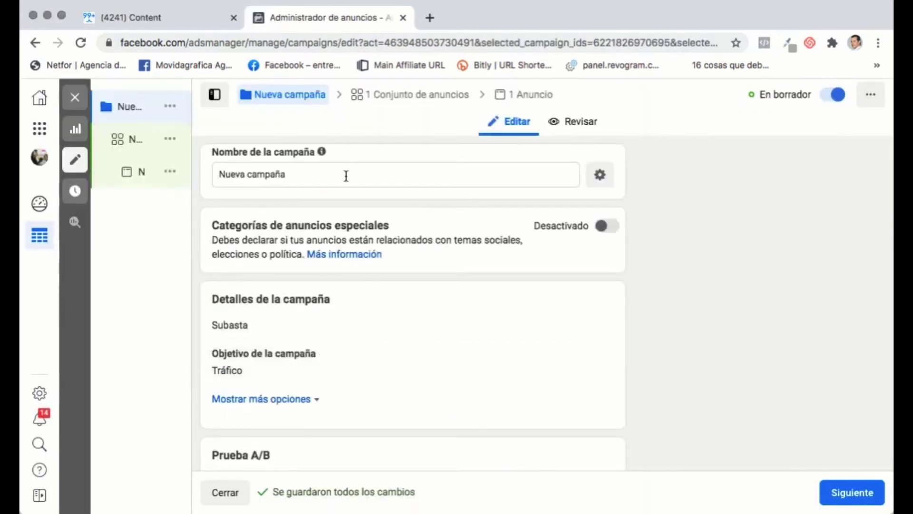
left_click(346, 176)
Step: Name the campaign 'jm 1', cut its daily budget to $20,000 COP, and save
key("BackSpace")
key("BackSpace")
key("BackSpace")
key("BackSpace")
key("BackSpace")
key("BackSpace")
key("BackSpace")
key("BackSpace")
key("BackSpace")
key("BackSpace")
key("BackSpace")
key("BackSpace")
key("BackSpace")
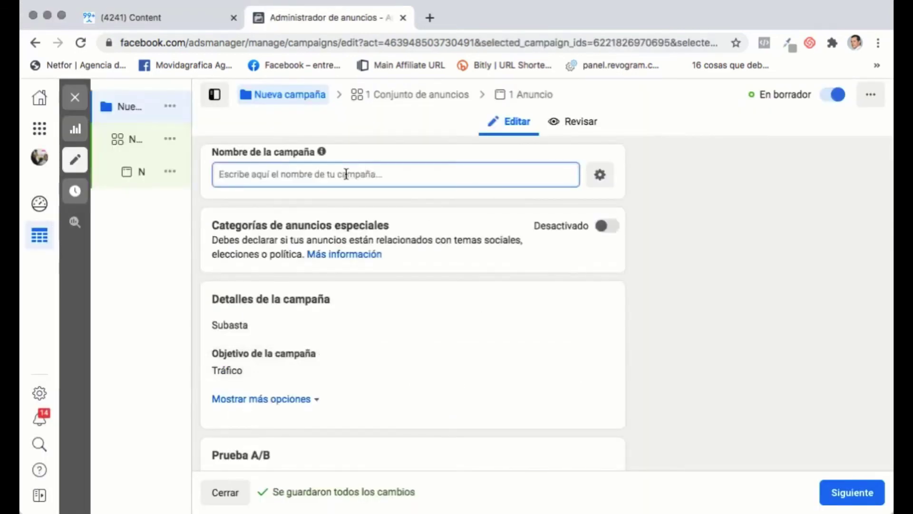
type("jm 1")
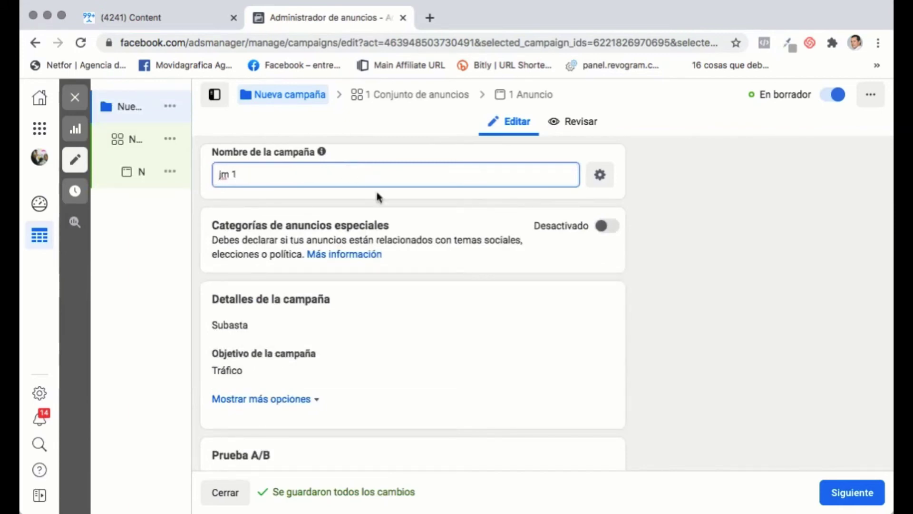
scroll(472, 224, "down", 7)
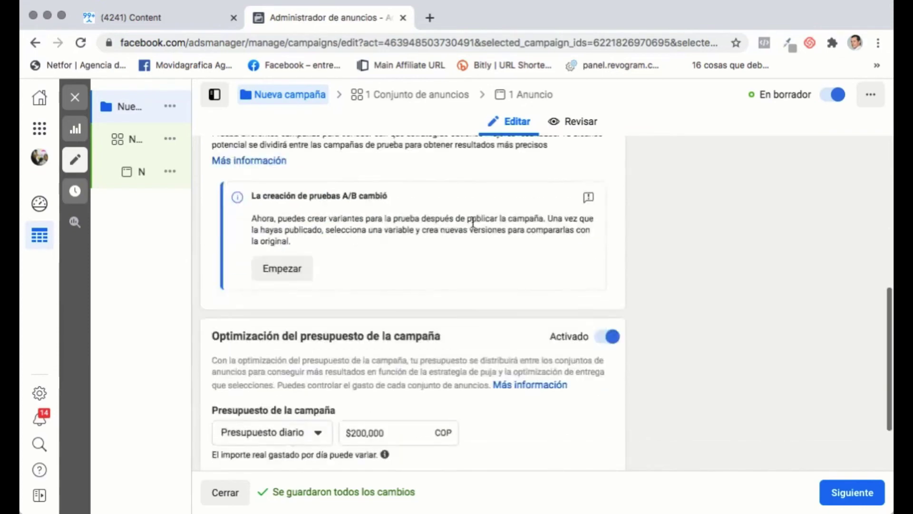
scroll(472, 223, "down", 2)
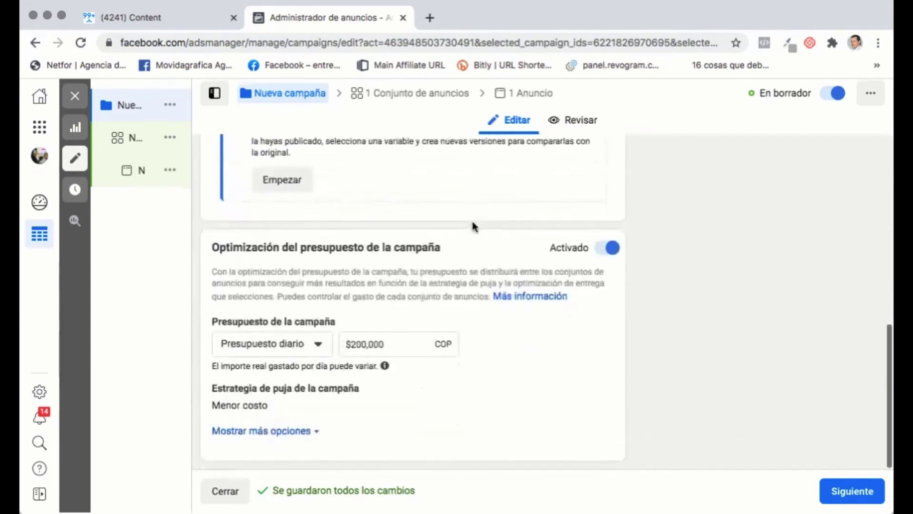
left_click(318, 346)
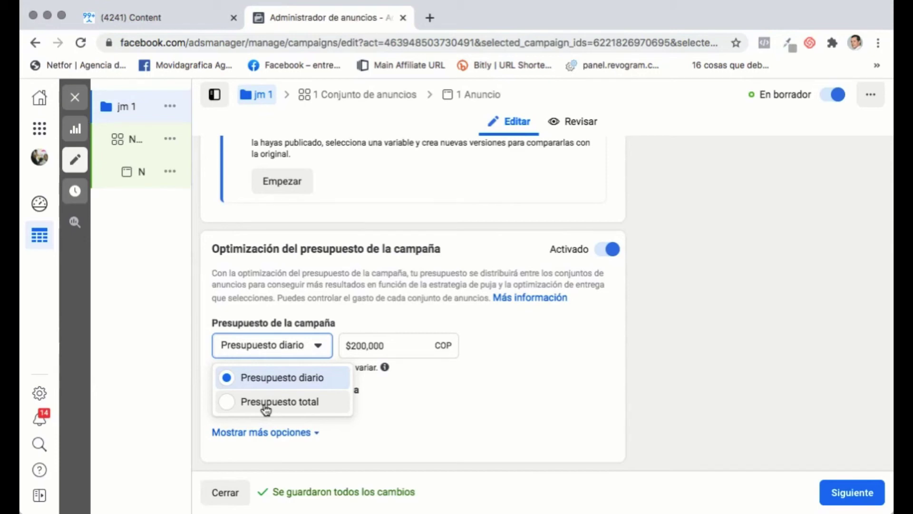
left_click(417, 346)
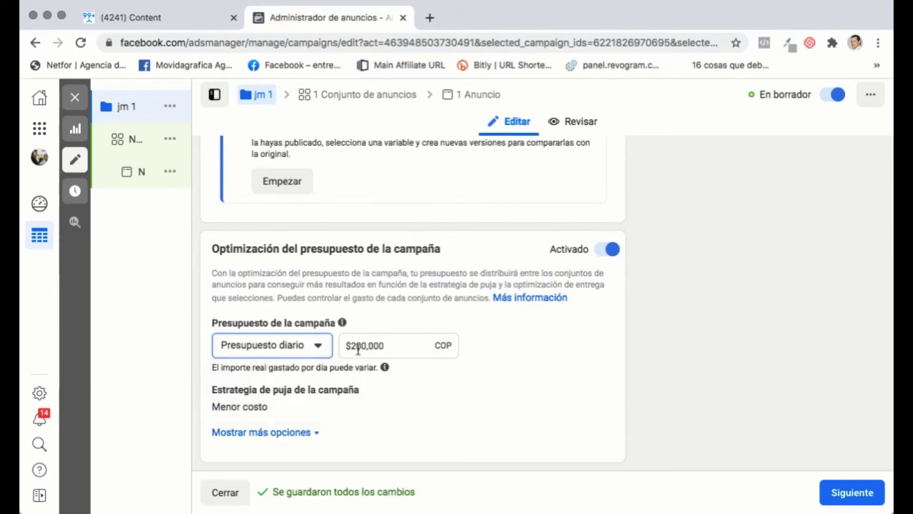
left_click(360, 345)
key("BackSpace")
mouse_move(518, 404)
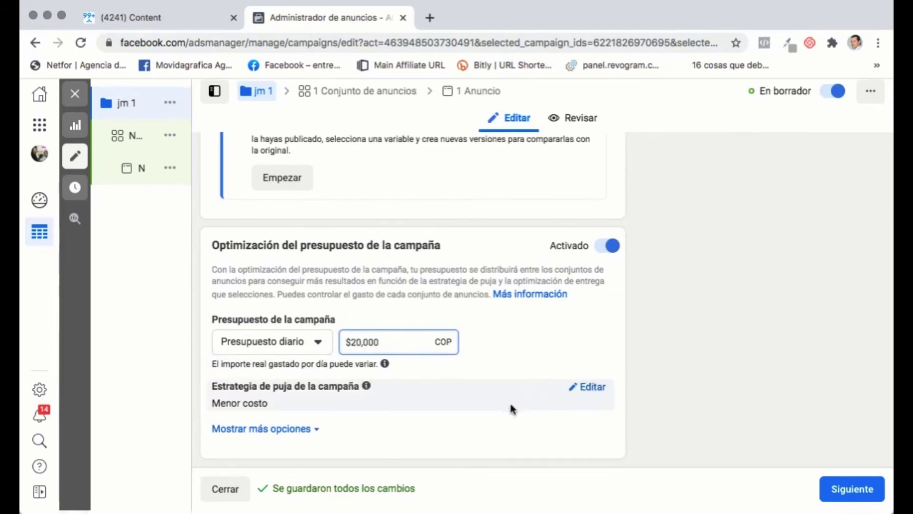
left_click(844, 496)
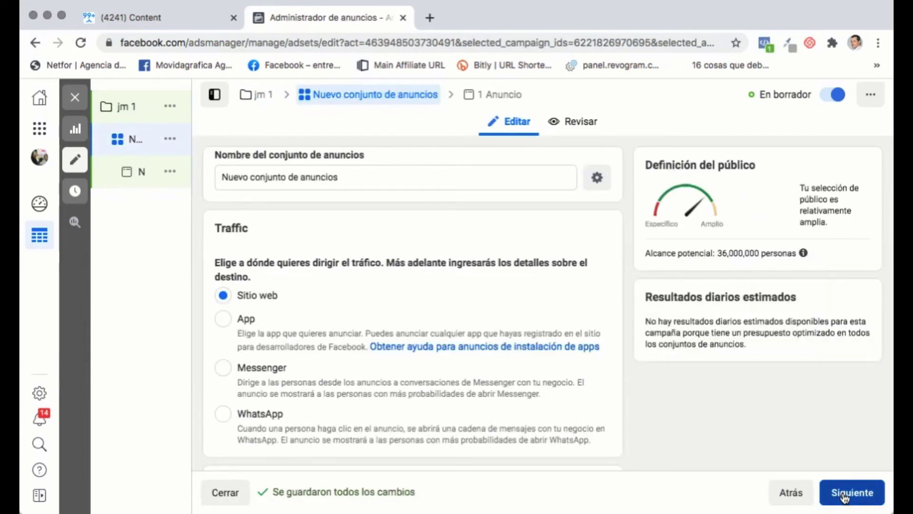
Step: Try Messenger, then set the ad set's traffic destination back to Sitio web and open a new tab
scroll(476, 323, "down", 2)
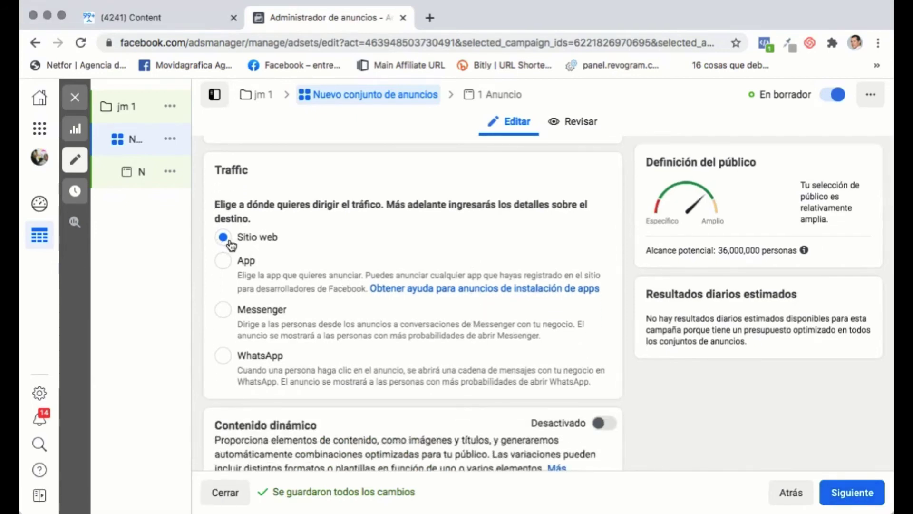
left_click(223, 310)
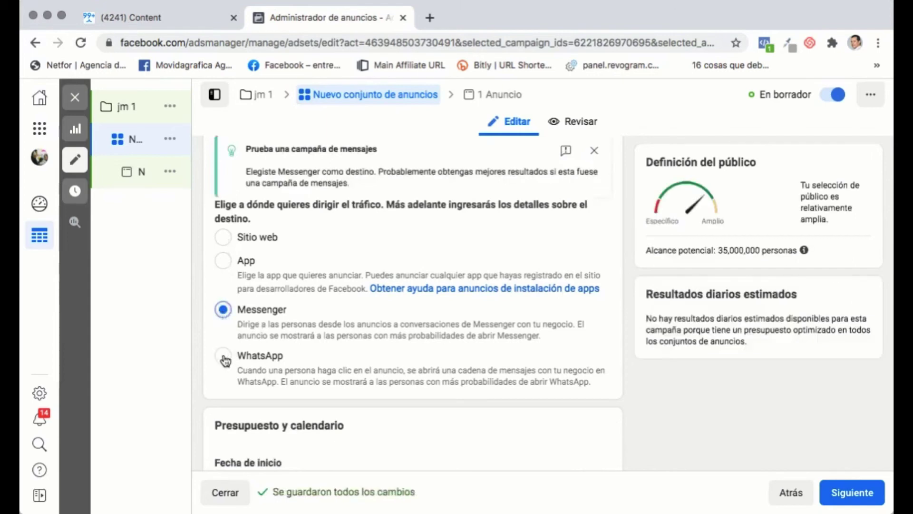
left_click(225, 240)
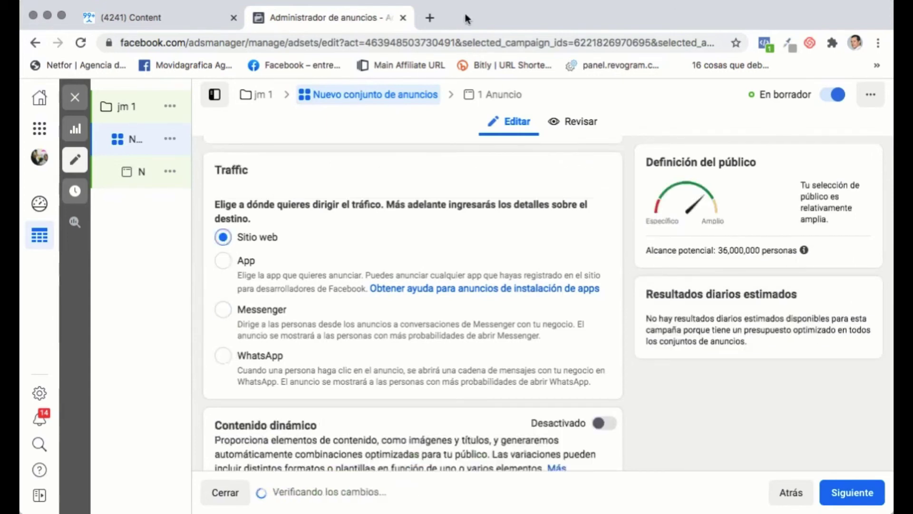
left_click(431, 17)
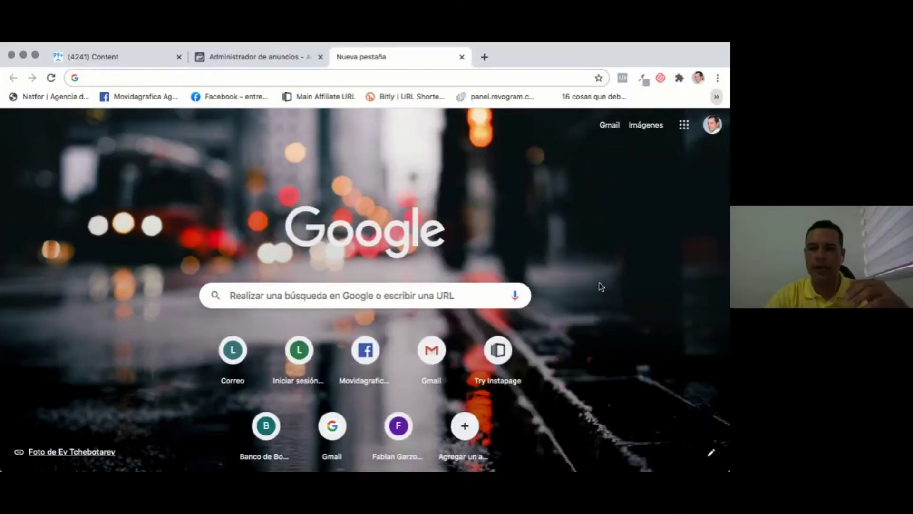
Step: Load Postcron's WhatsApp link generator page from the pasted address
type("postcron.com/en/blog/landings/whatsapp-link-generator/")
key("Return")
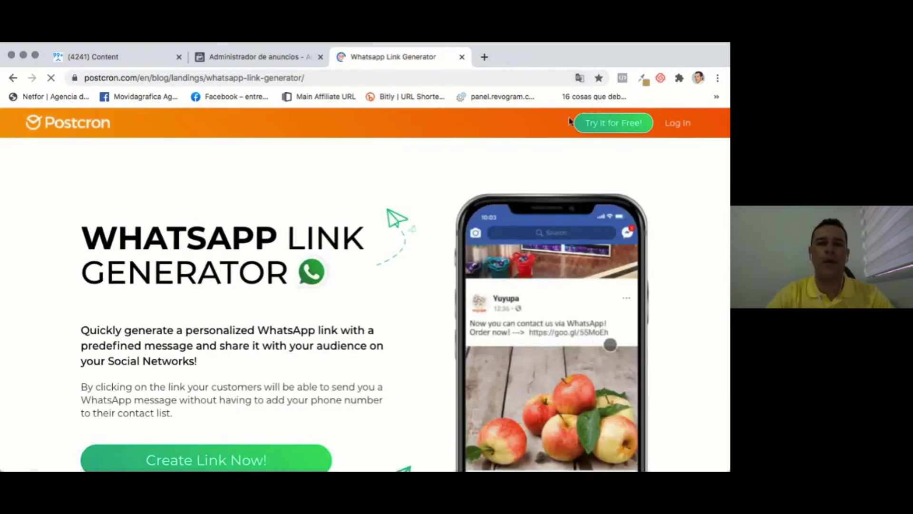
scroll(405, 295, "down", 5)
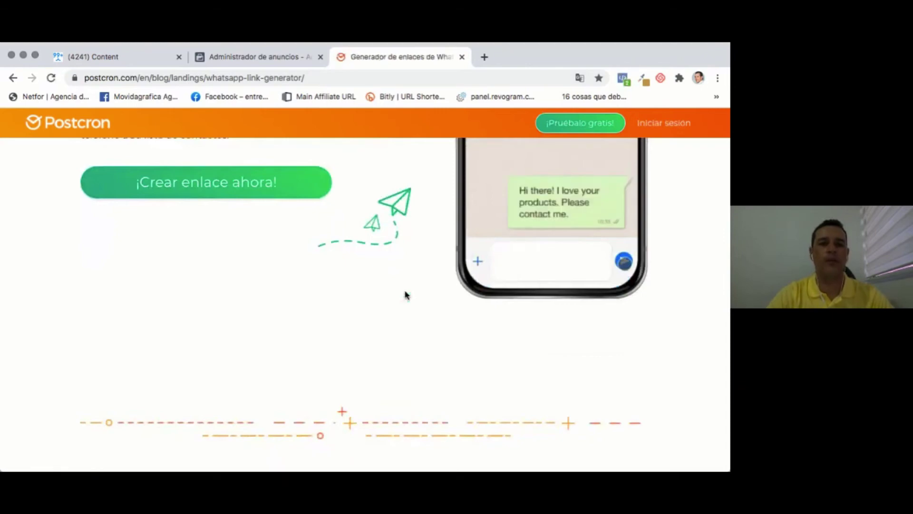
scroll(384, 322, "down", 7)
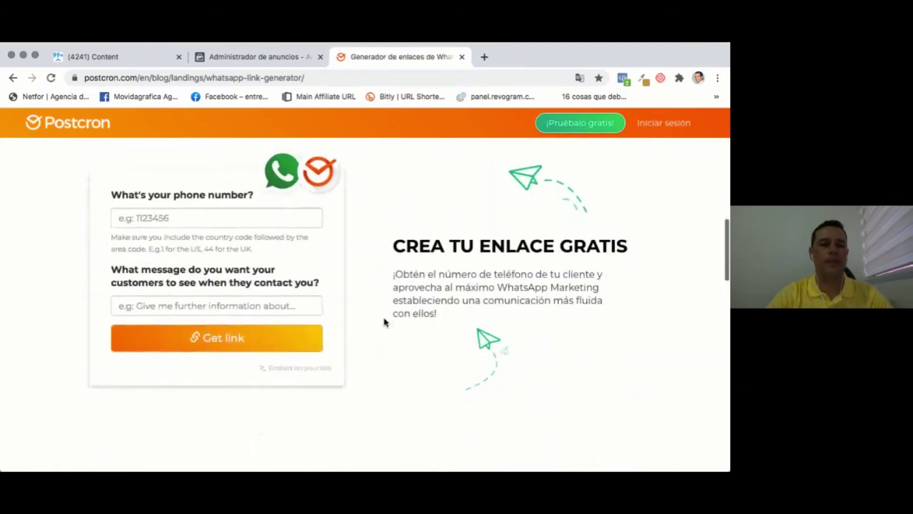
Step: Generate and copy a WhatsApp link with the phone number and message 'Hola estoy interesad@ en tu producto'
left_click(204, 225)
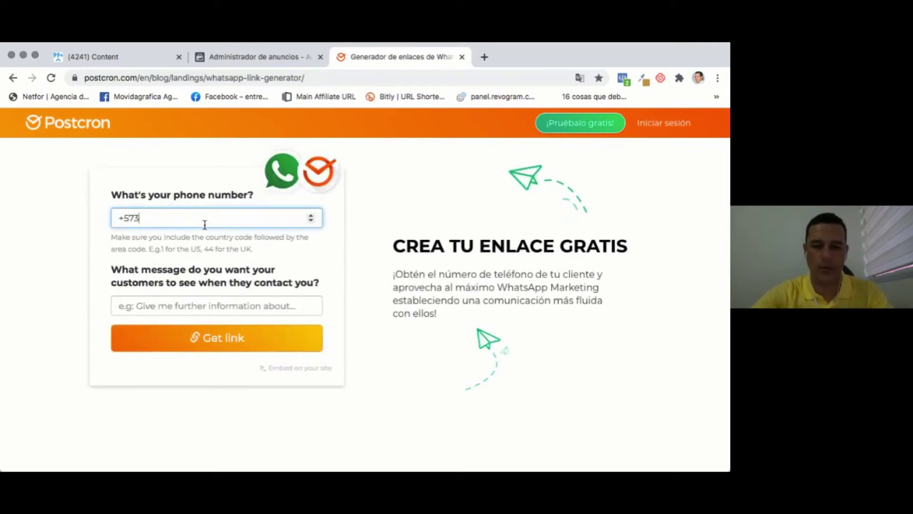
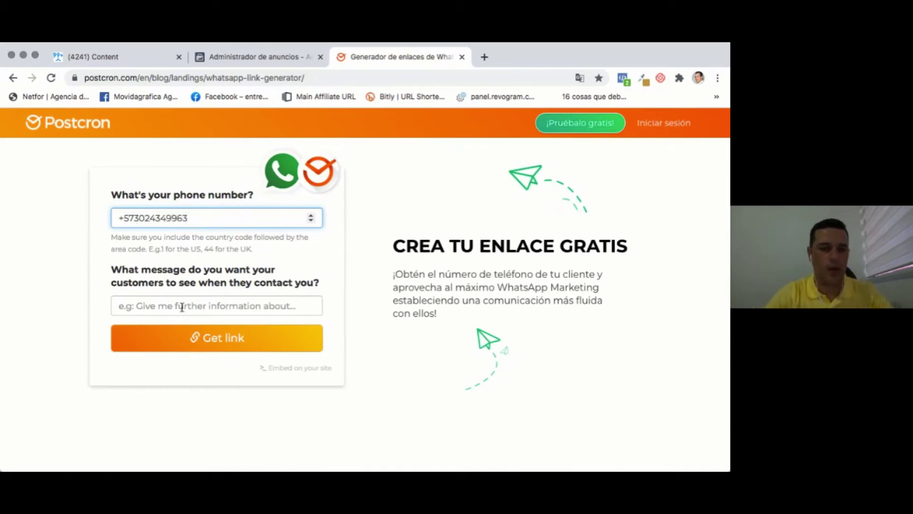
left_click(182, 307)
type("Hola estoy inter")
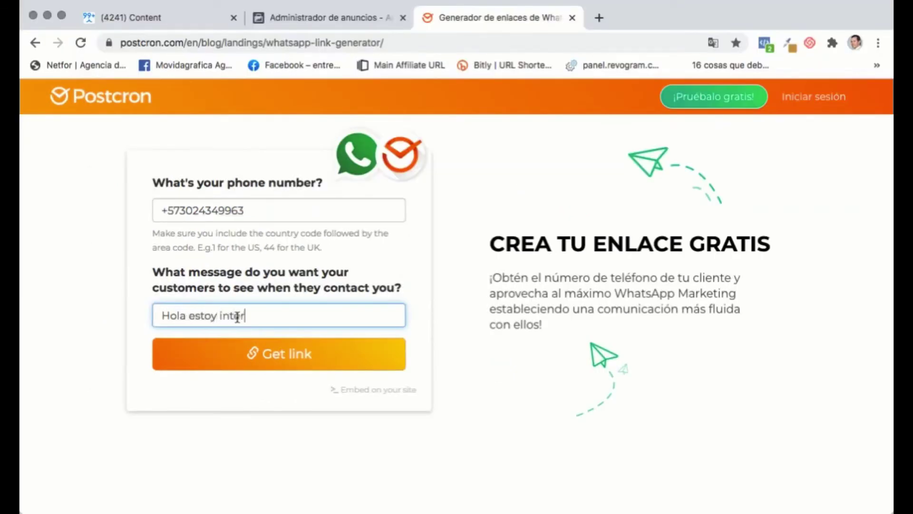
type("esad@ en tu")
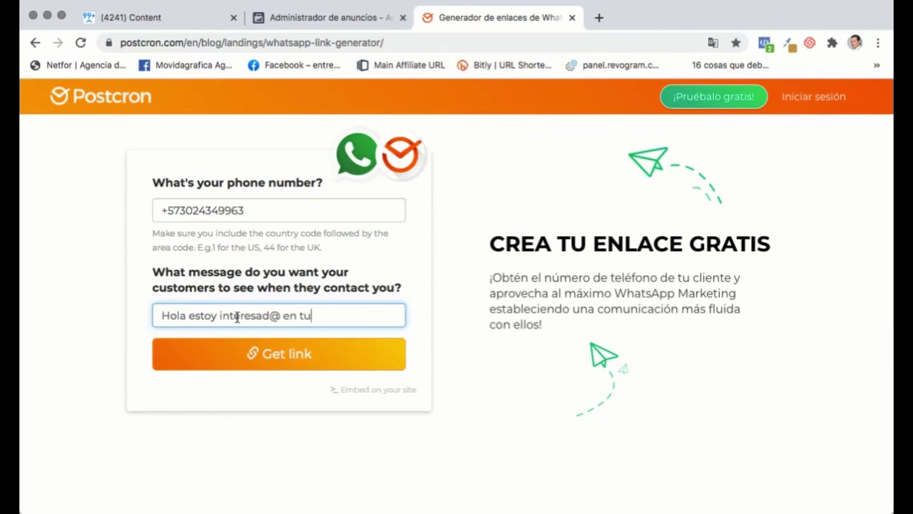
type(" producto")
left_click(252, 353)
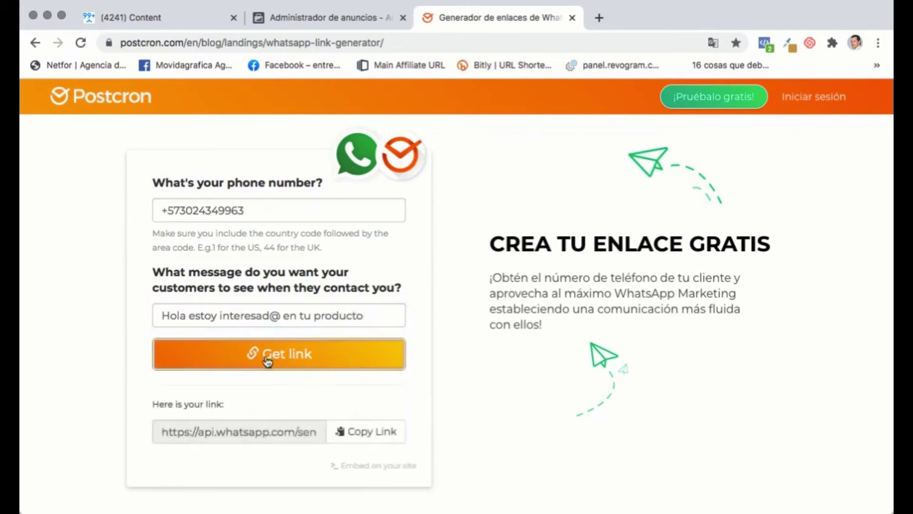
left_click(364, 438)
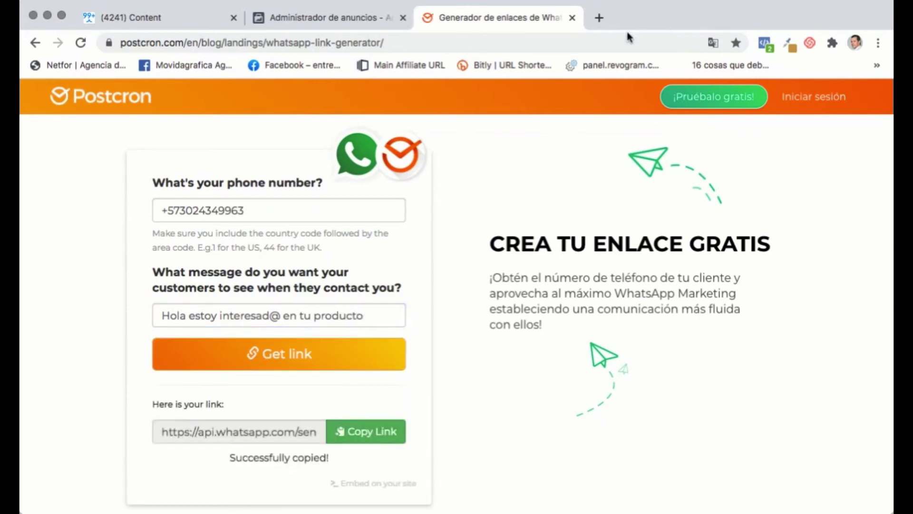
left_click(600, 17)
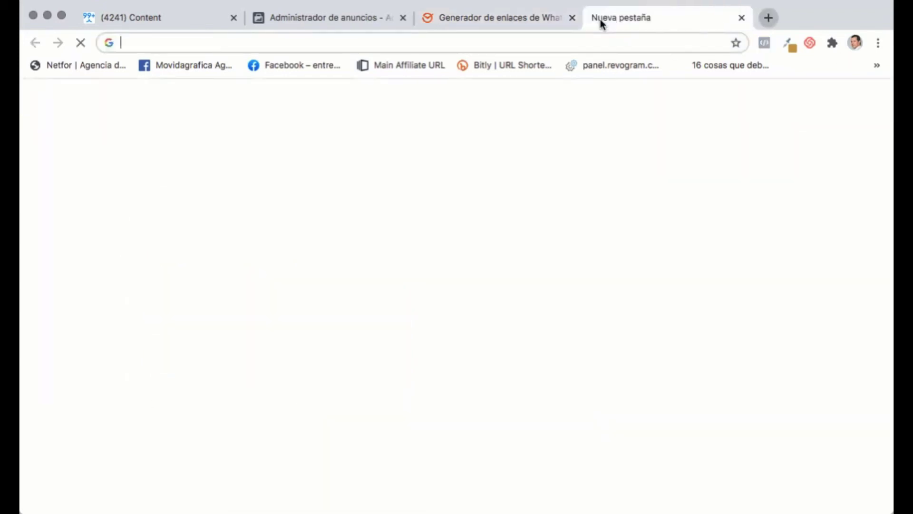
type("bitly.com")
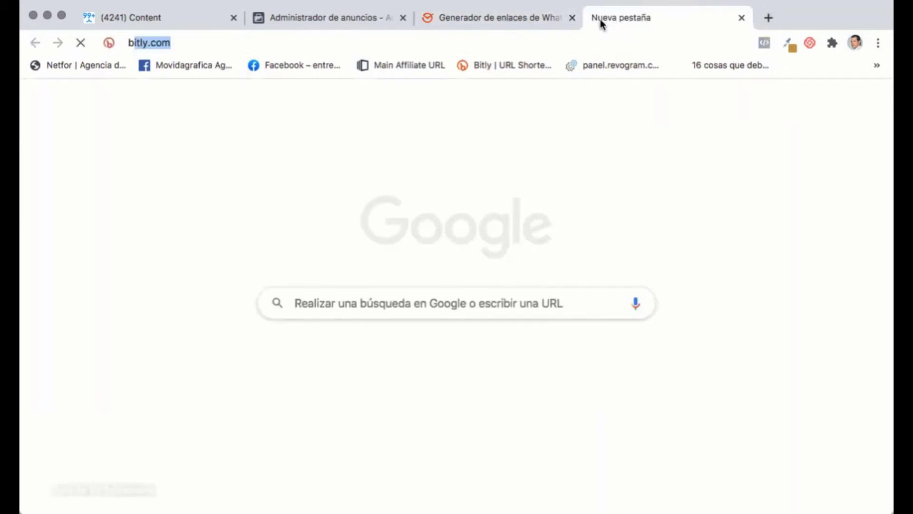
key("Return")
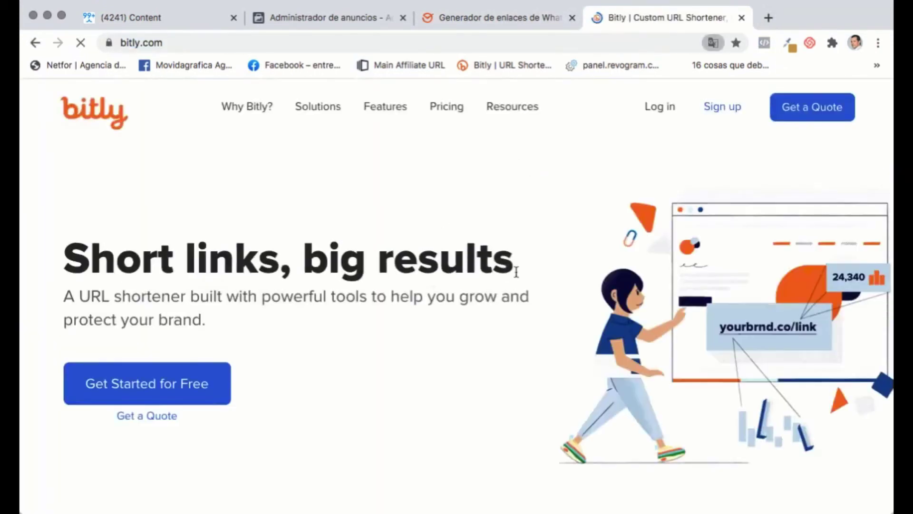
scroll(514, 276, "down", 4)
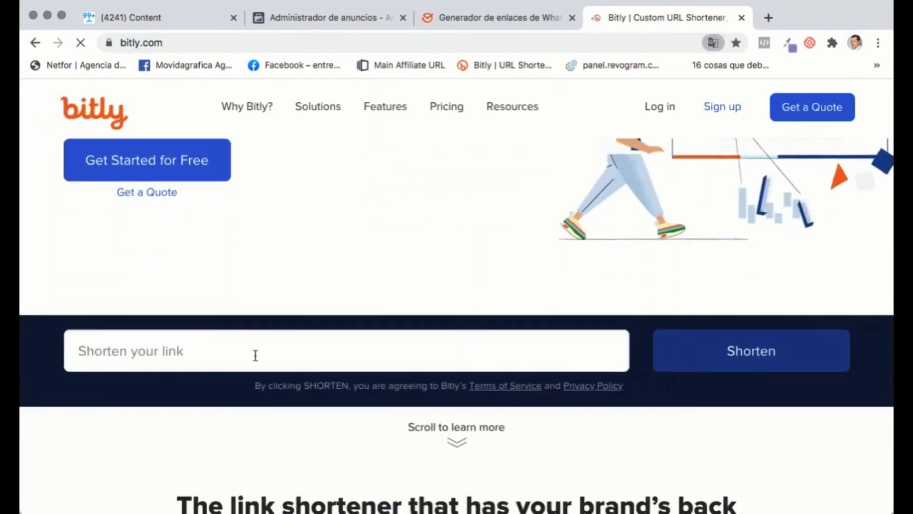
left_click(255, 355)
key("super+v")
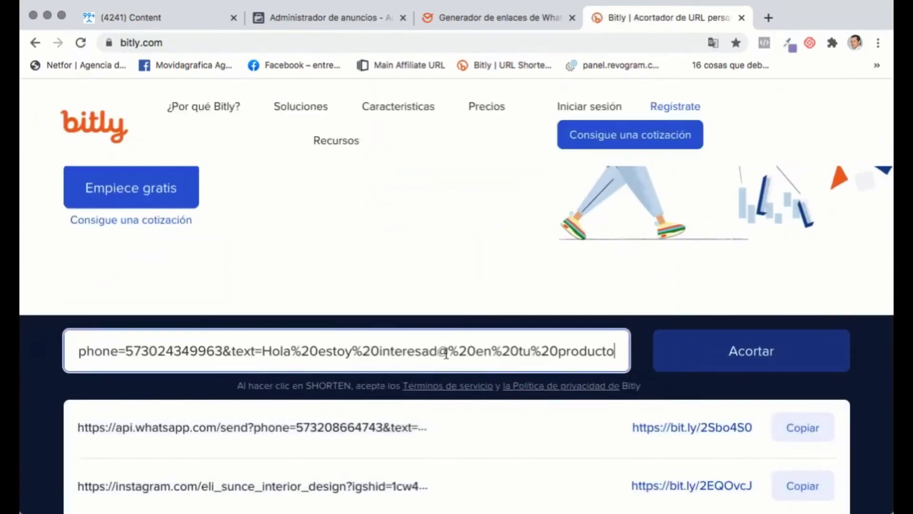
left_click(674, 355)
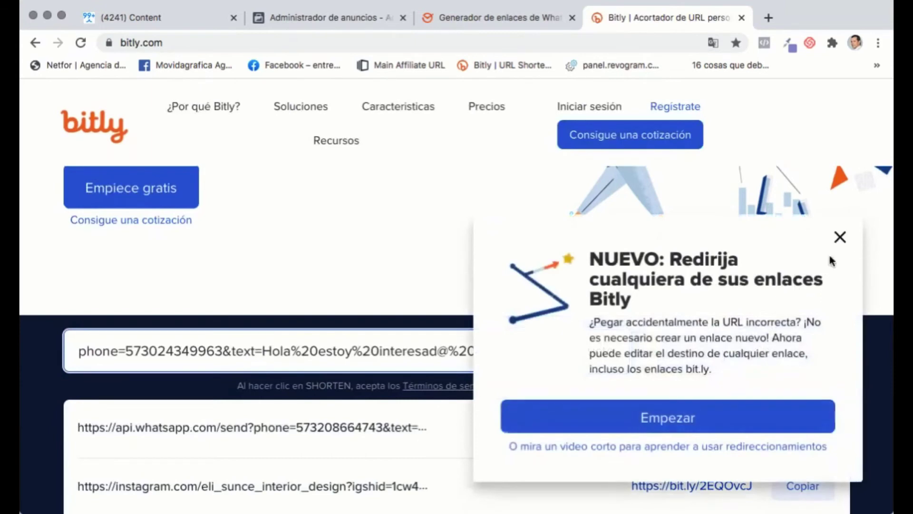
left_click(841, 237)
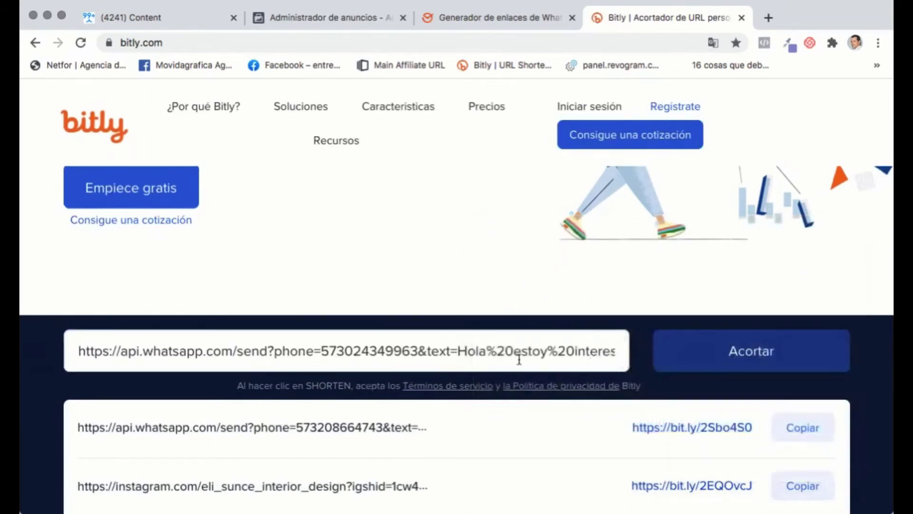
left_click(714, 354)
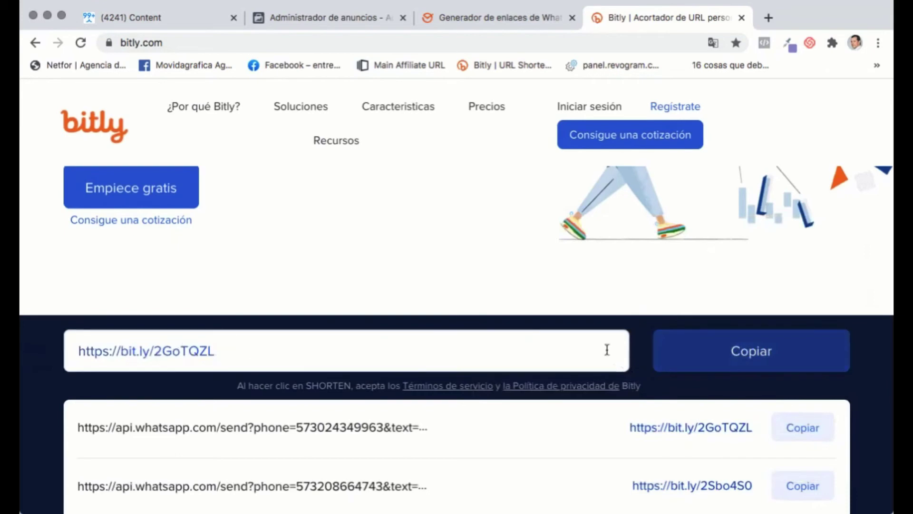
left_click(706, 362)
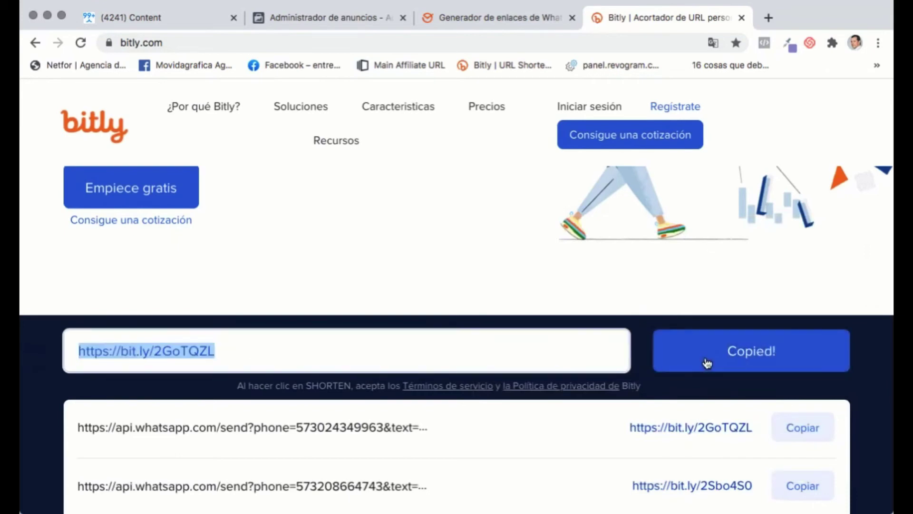
Step: Switch back to the Administrador de anuncios tab and scroll to the Público / Lugares section
left_click(340, 16)
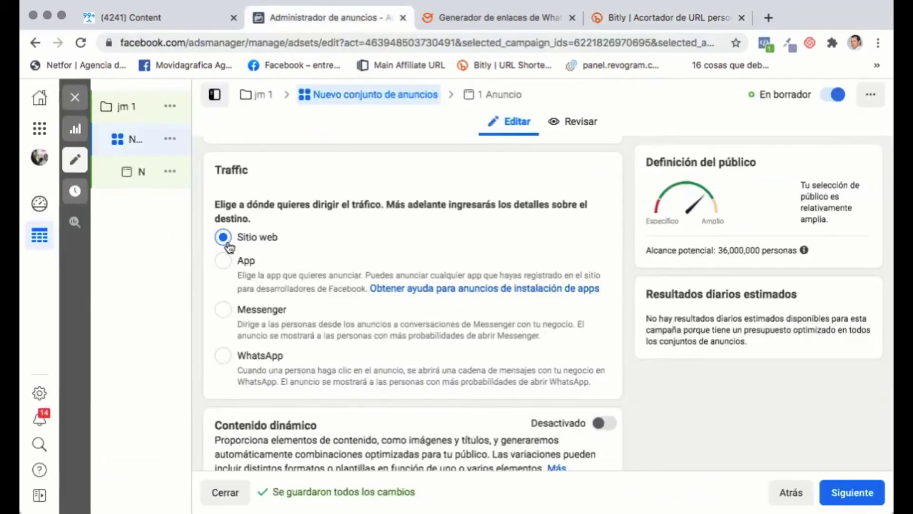
scroll(350, 265, "down", 2)
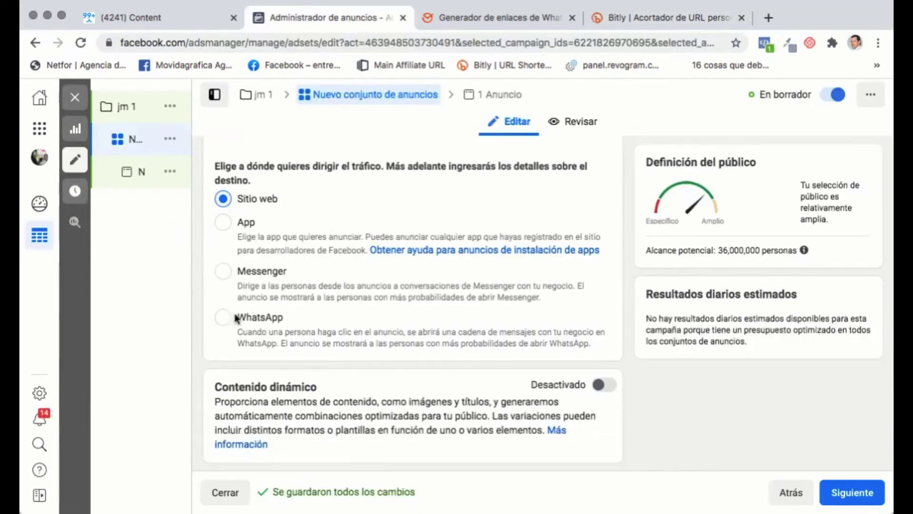
scroll(319, 337, "down", 10)
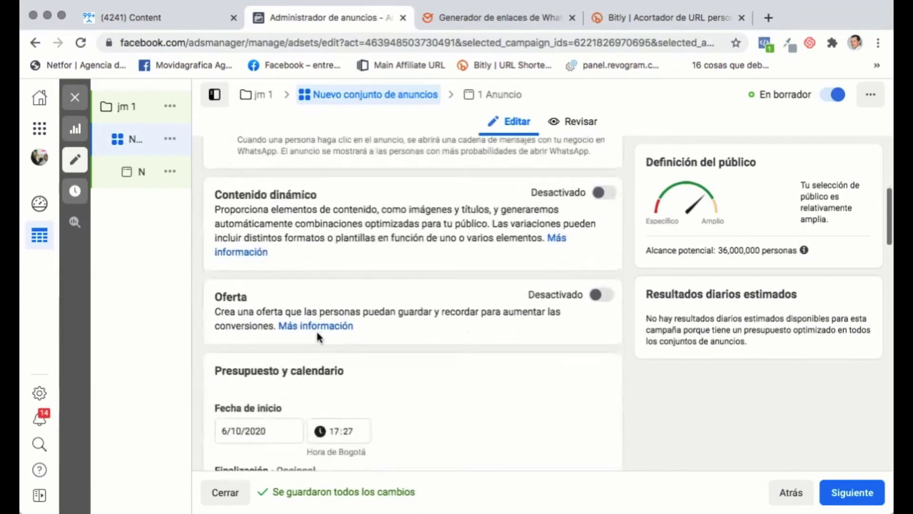
scroll(486, 255, "down", 4)
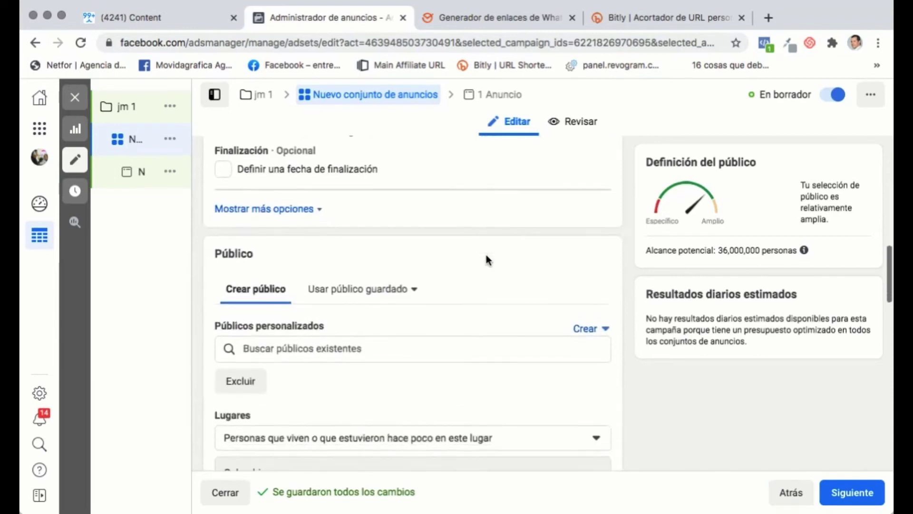
scroll(486, 255, "down", 1)
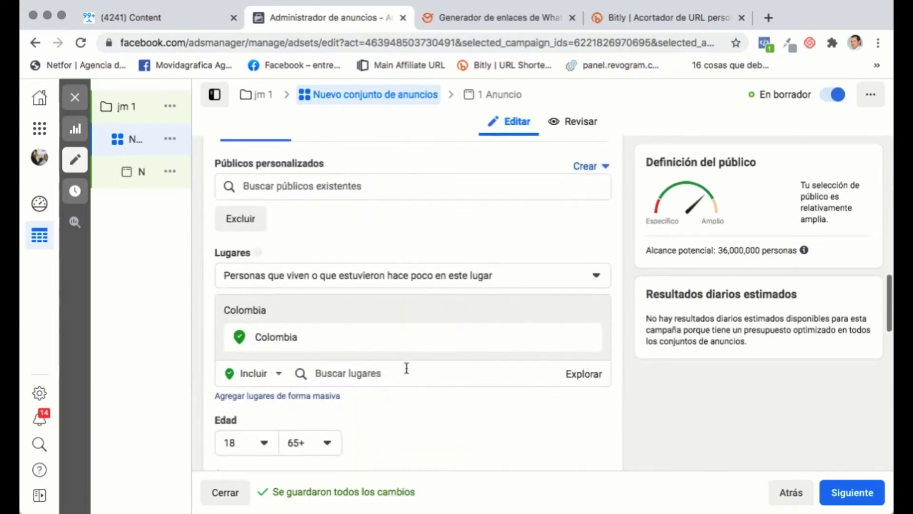
Step: Replace Colombia with Bogotá, Distrito Especial in Lugares, set to Solo ciudad actual instead of +40km
left_click(354, 376)
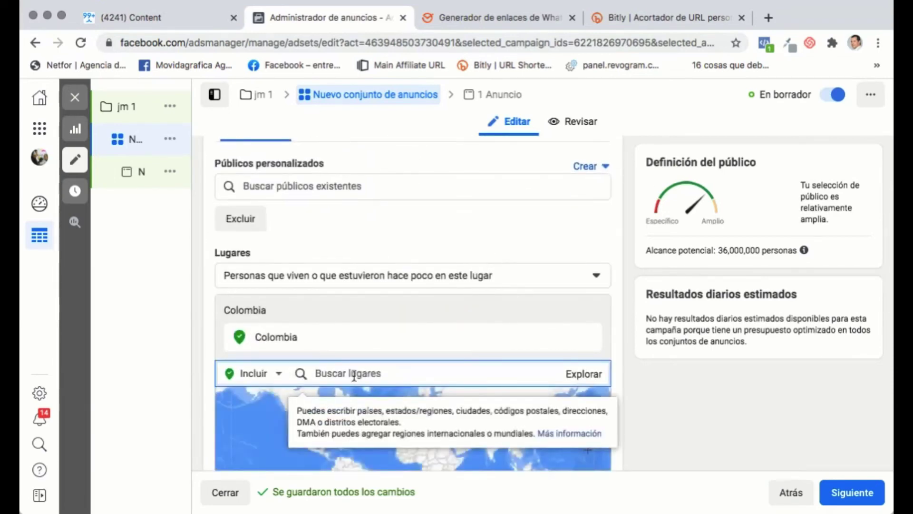
type("Bo")
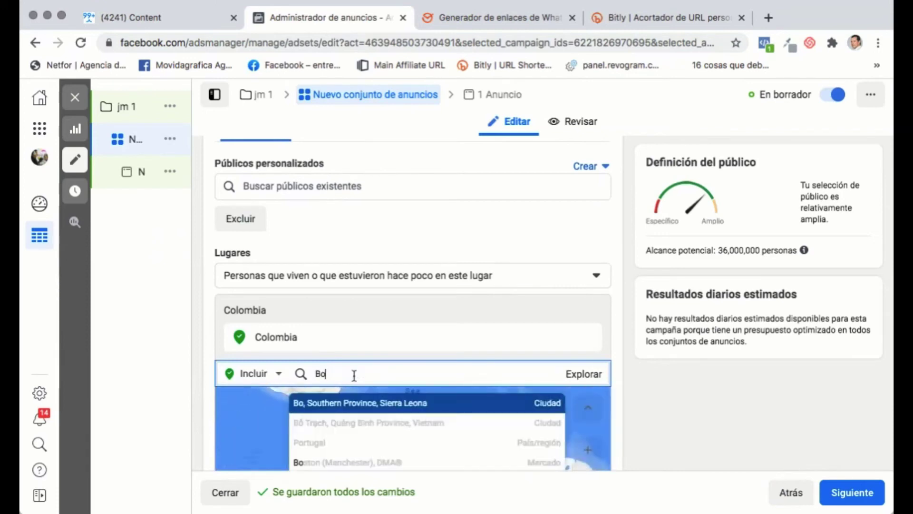
key("BackSpace")
key("BackSpace")
key("BackSpace")
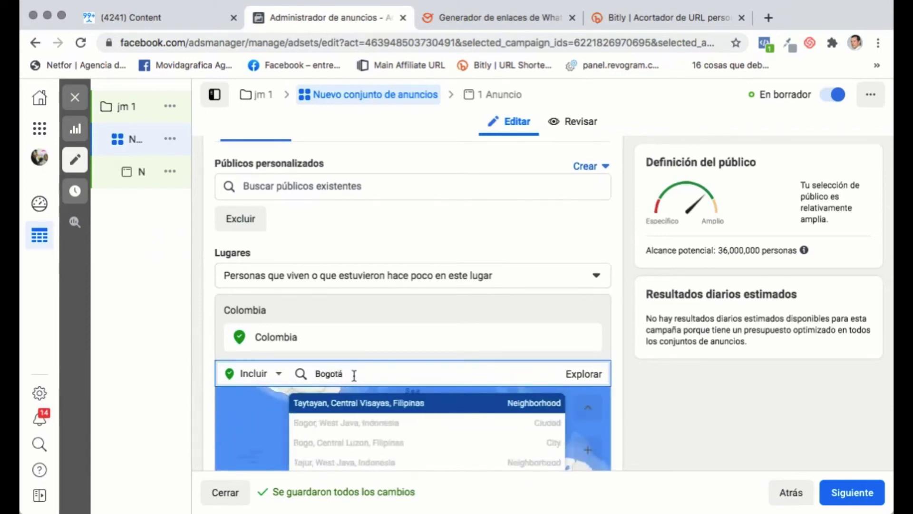
left_click(399, 403)
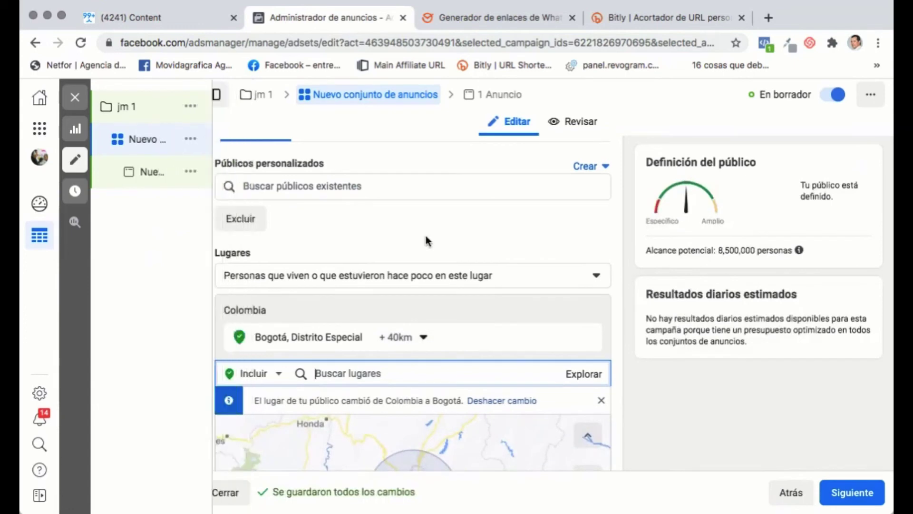
scroll(425, 236, "down", 2)
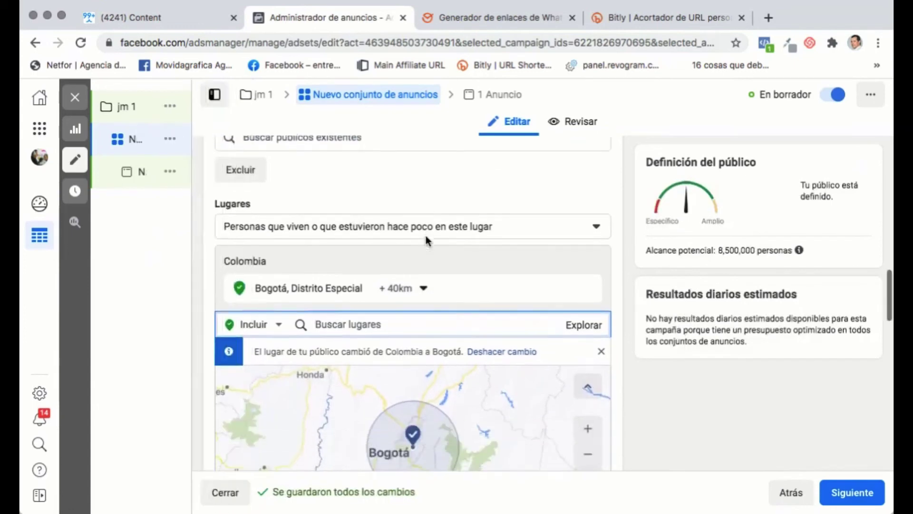
left_click(423, 290)
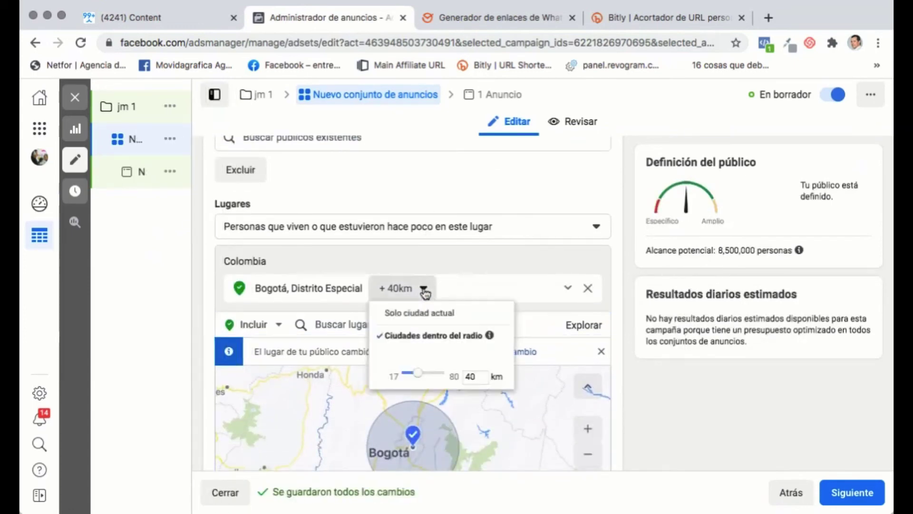
left_click(417, 314)
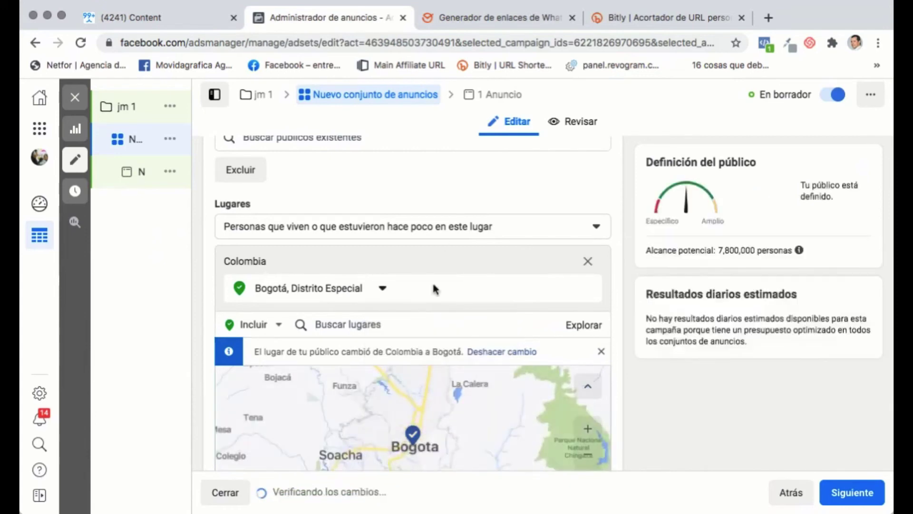
scroll(434, 304, "down", 1)
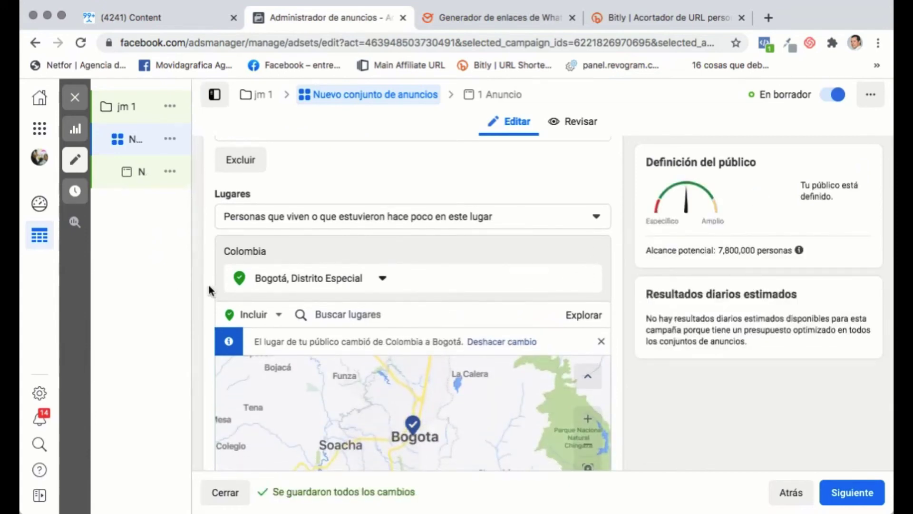
scroll(207, 283, "down", 6)
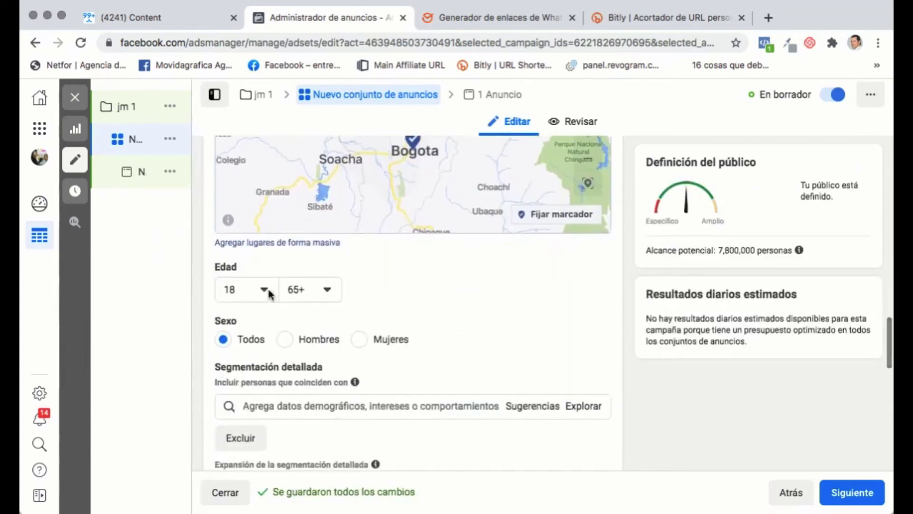
Step: Set Edad from 20 to 30 and Sexo to Mujeres
left_click(269, 290)
scroll(265, 399, "down", 5)
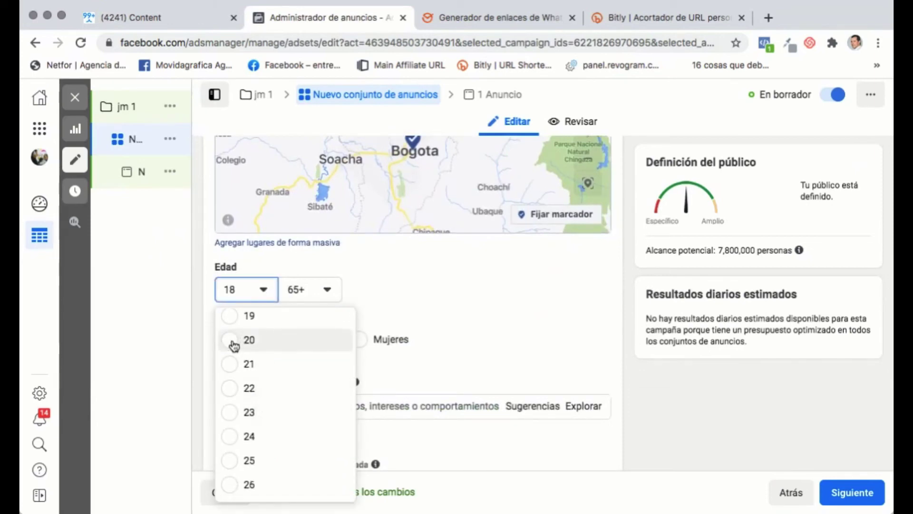
left_click(233, 340)
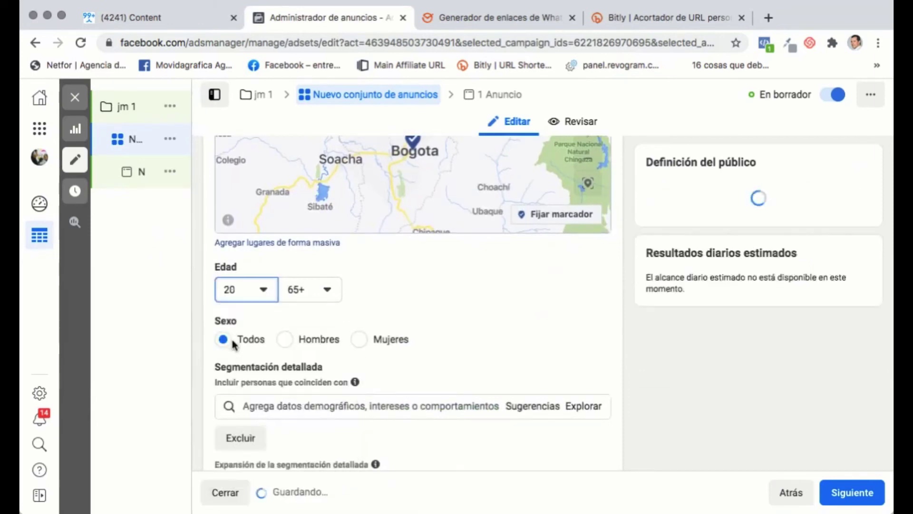
left_click(326, 291)
scroll(303, 376, "up", 12)
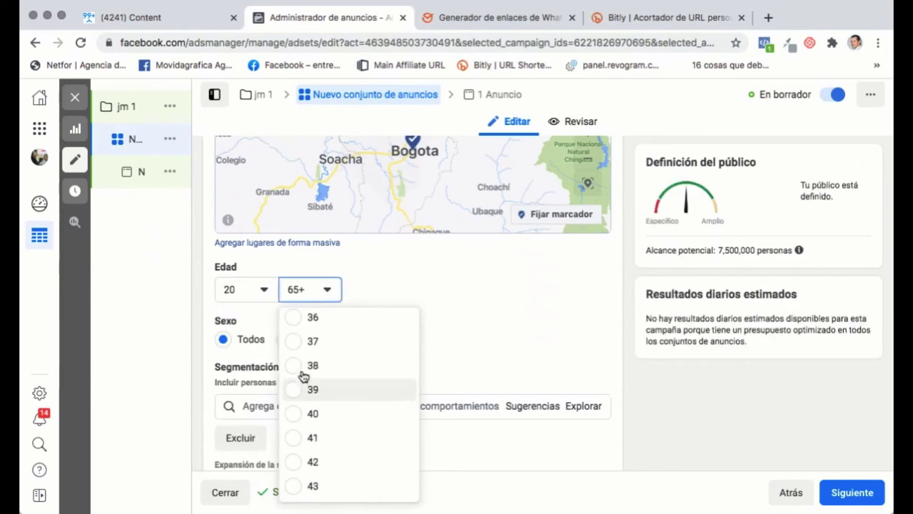
scroll(303, 376, "up", 6)
scroll(304, 377, "down", 2)
left_click(300, 372)
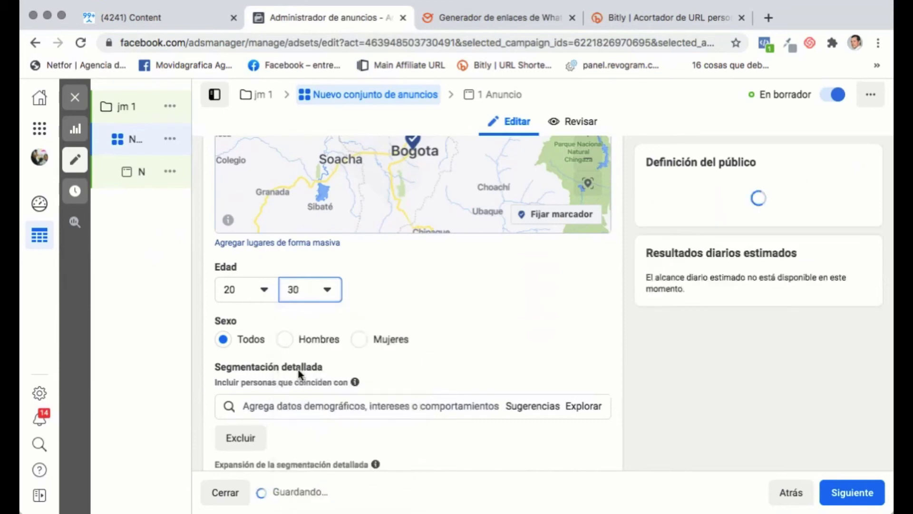
left_click(360, 339)
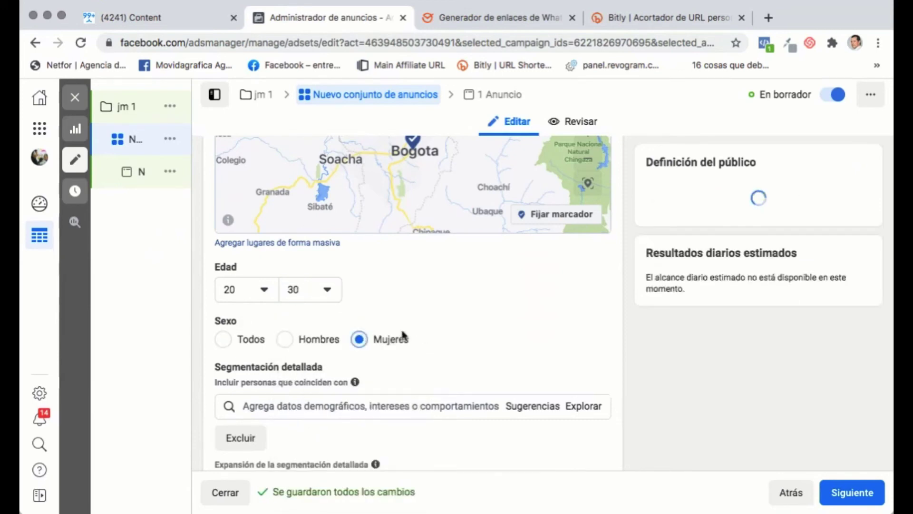
scroll(423, 328, "down", 4)
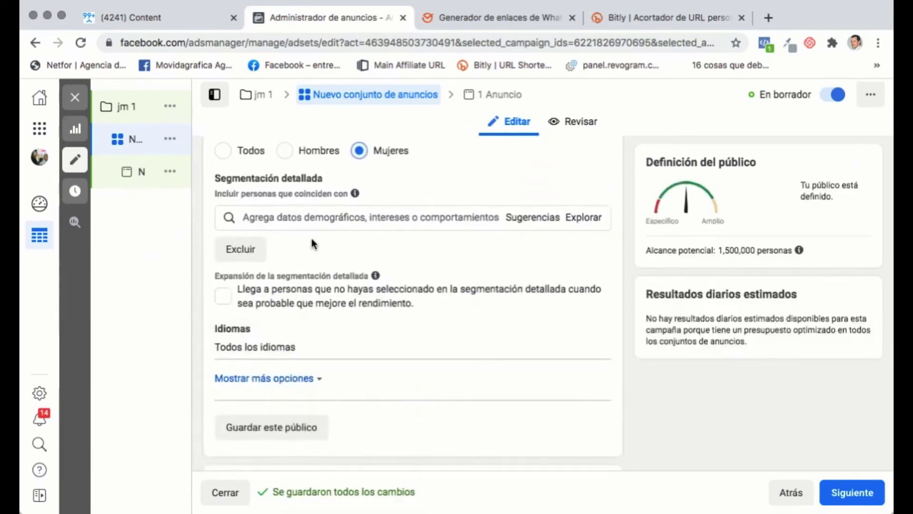
Step: Add Belleza via search, then Cosméticos, Cuidado personal, Salones de belleza and Spa from Sugerencias
left_click(274, 219)
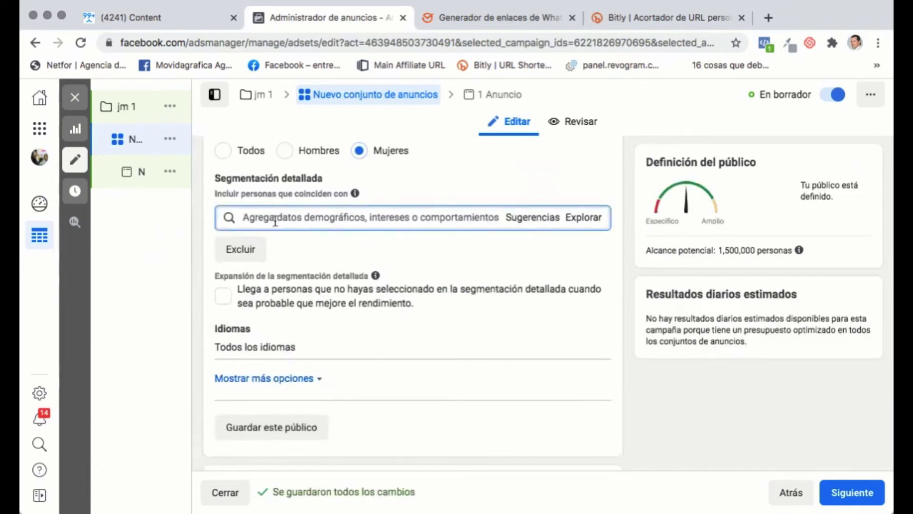
scroll(330, 234, "up", 1)
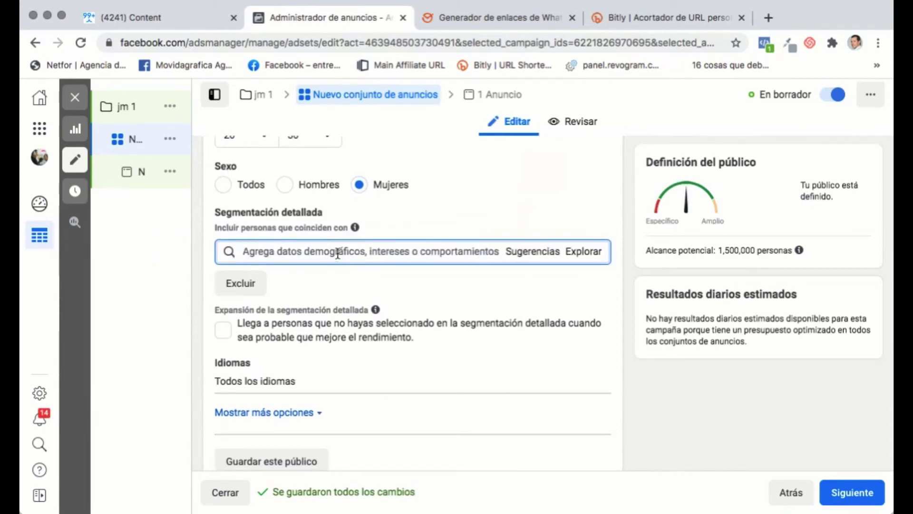
type("b")
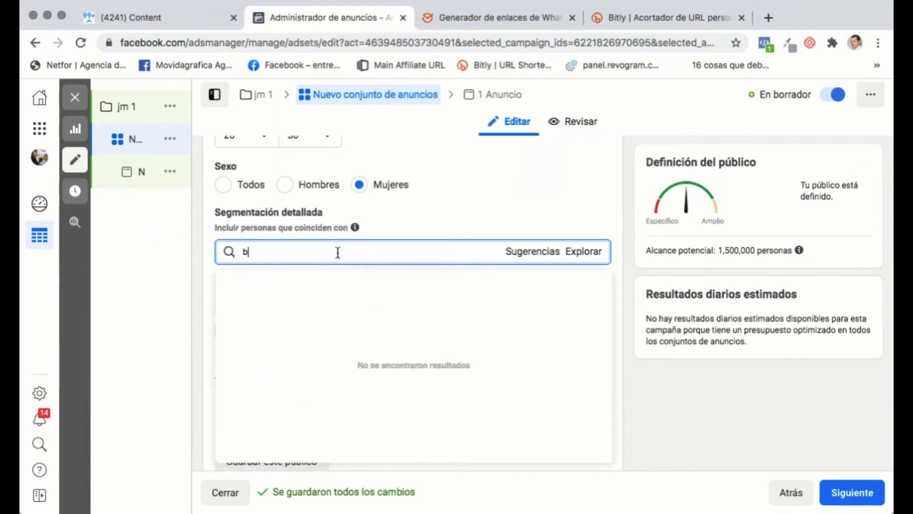
type("elleza")
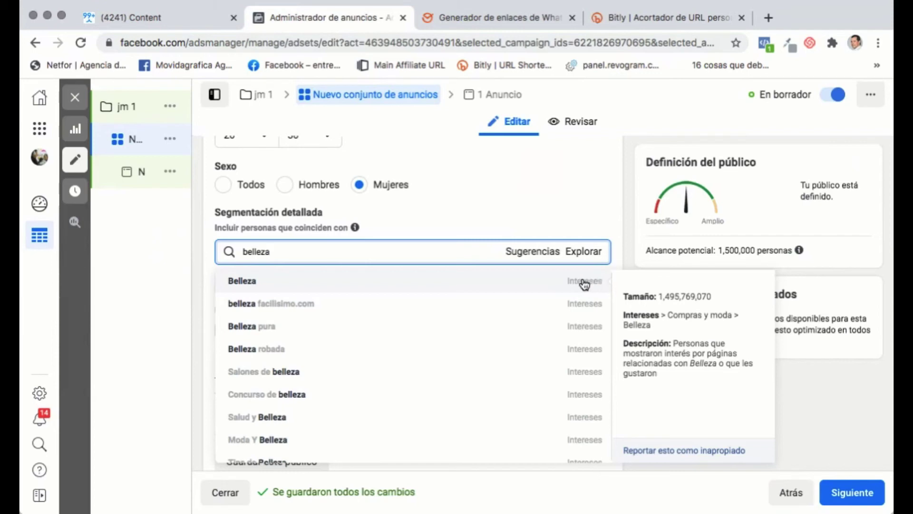
left_click(585, 284)
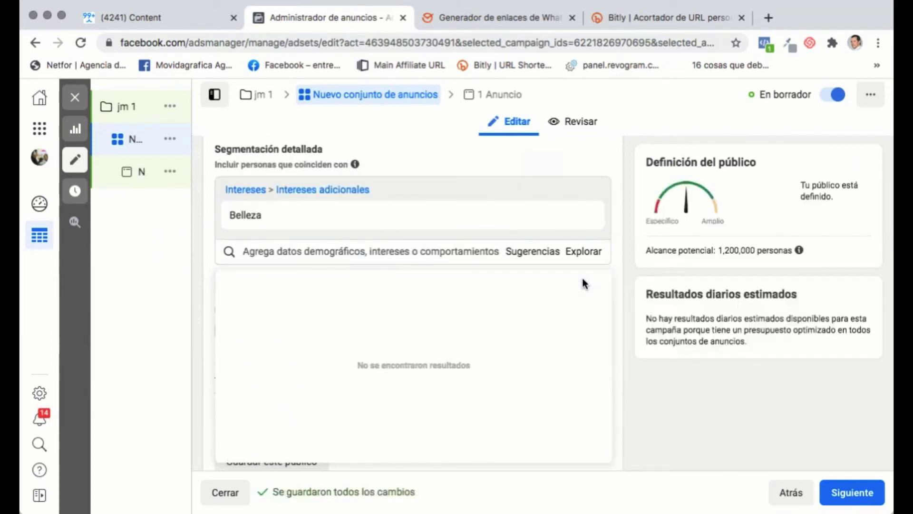
left_click(525, 251)
key("Return")
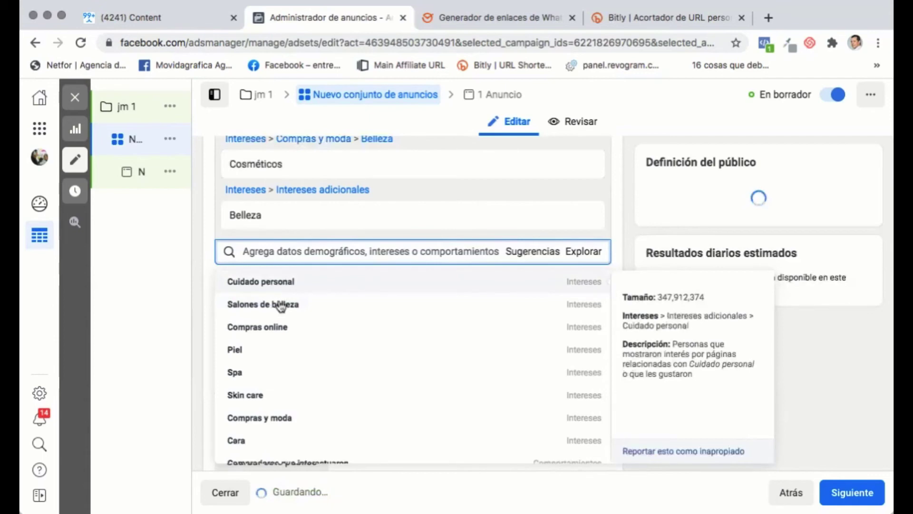
key("Return")
key("Return")
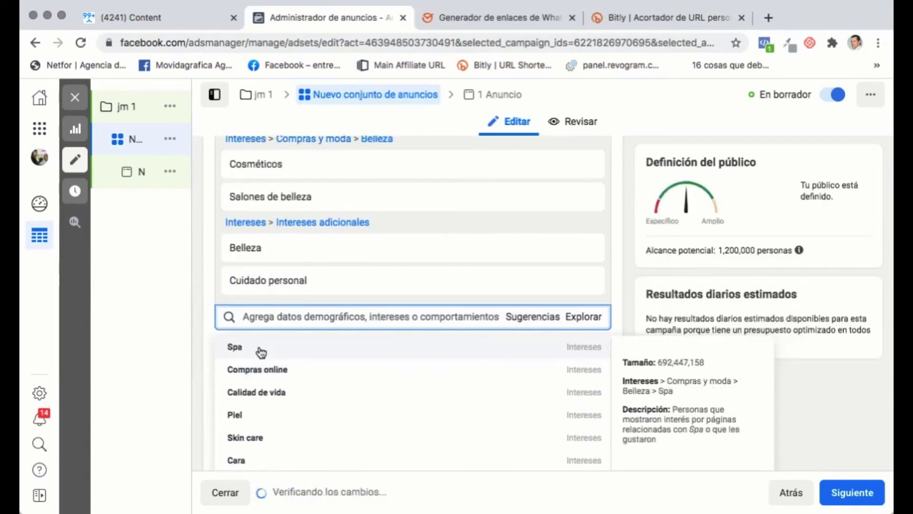
left_click(261, 352)
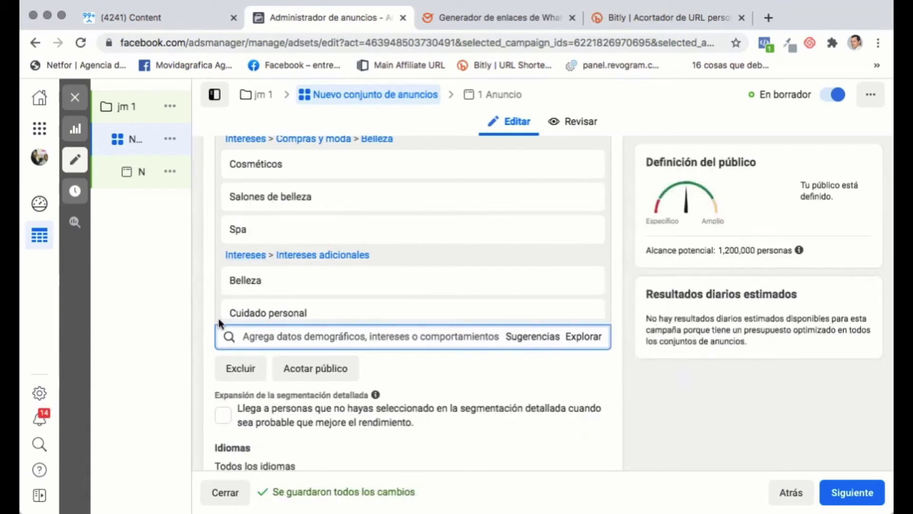
scroll(210, 328, "down", 3)
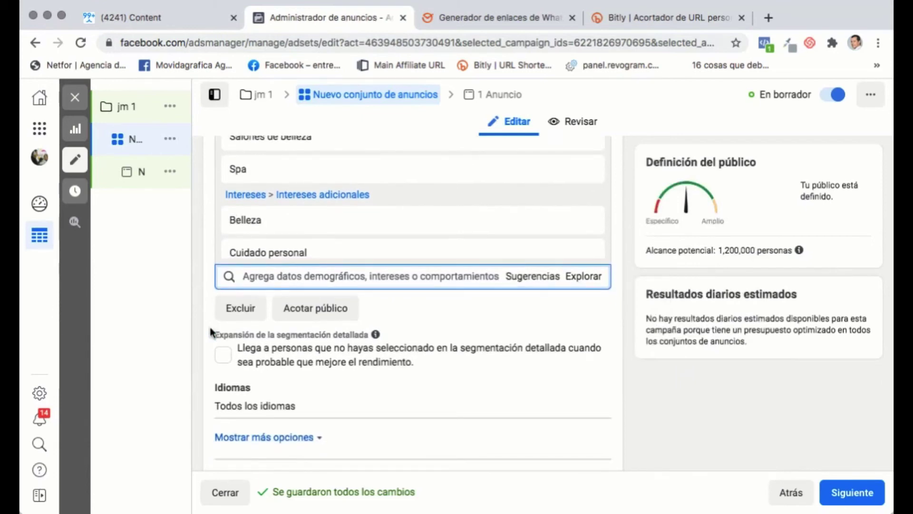
Step: Require people to also match Estudios universitarios completos, then scroll down to Ubicaciones
left_click(321, 309)
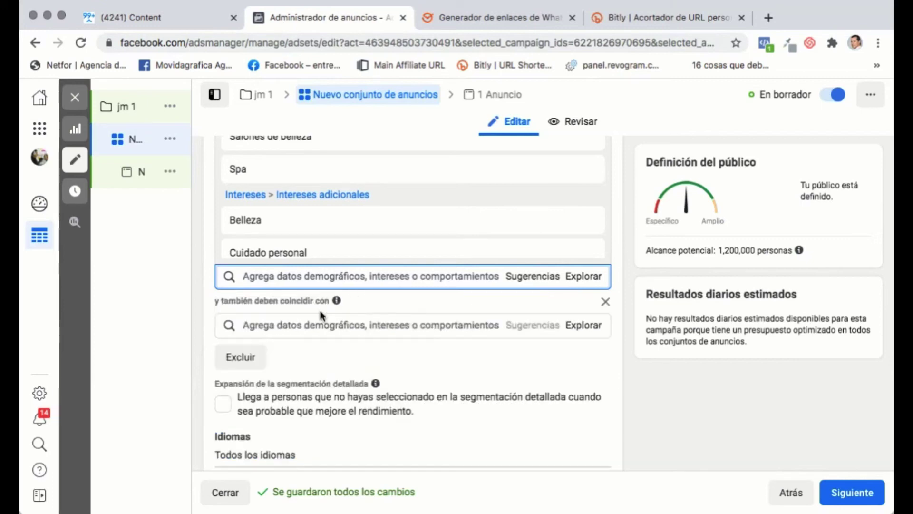
left_click(268, 328)
type("es")
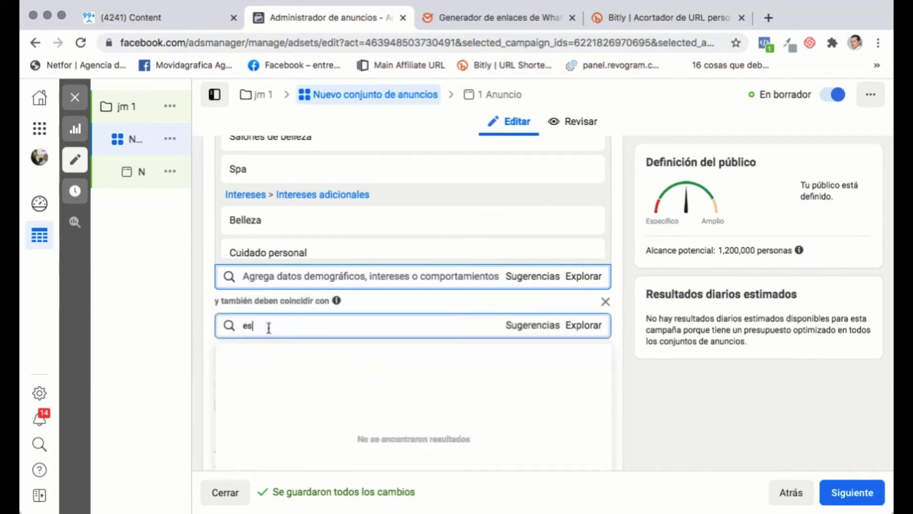
type("tudio")
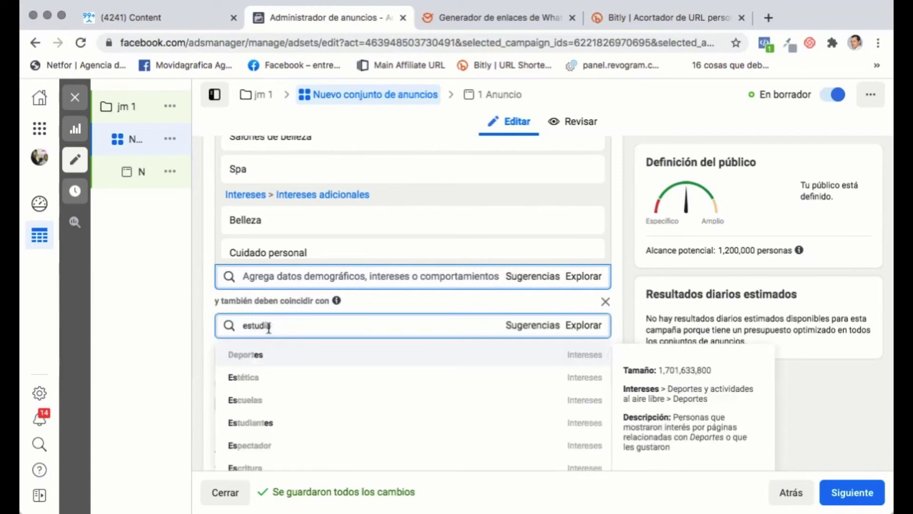
type("s universitari")
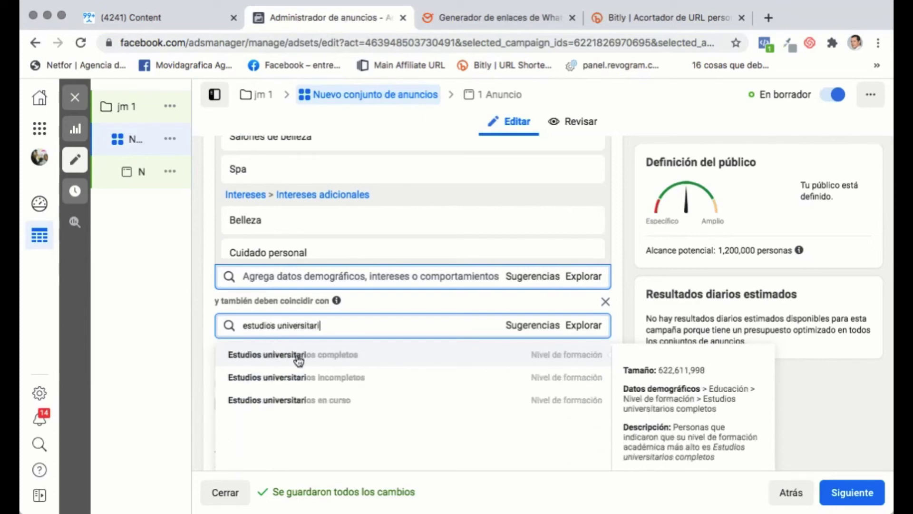
left_click(298, 355)
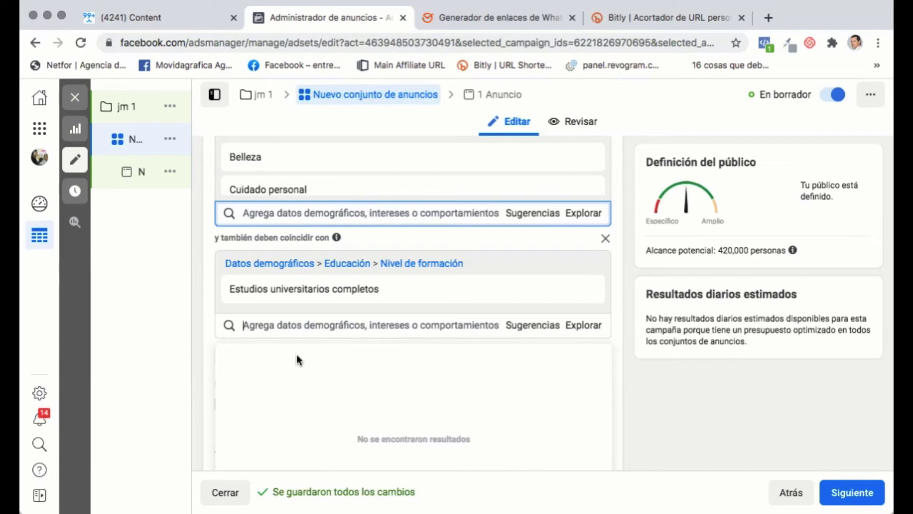
scroll(610, 296, "down", 3)
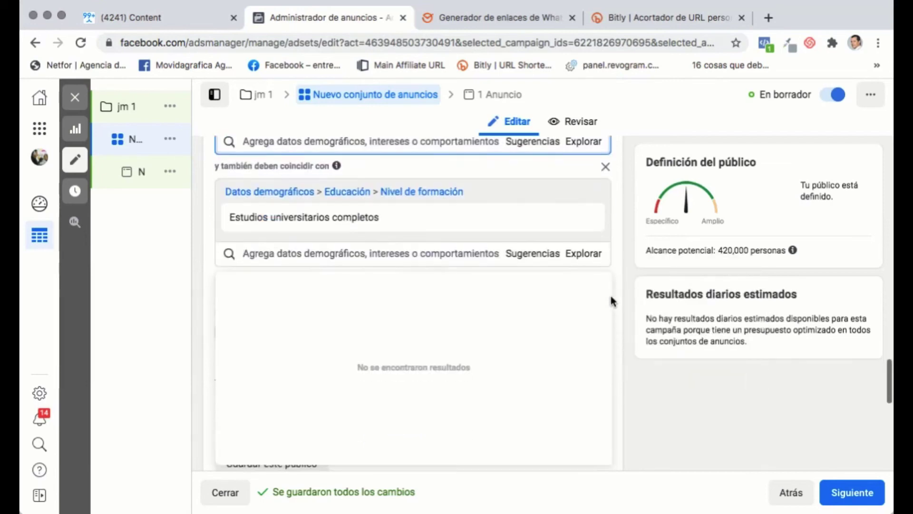
scroll(610, 296, "down", 1)
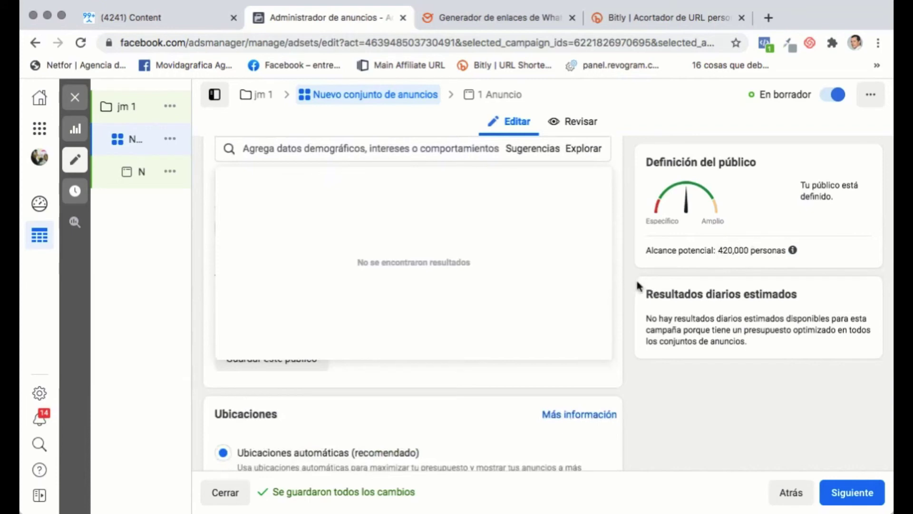
scroll(627, 286, "down", 2)
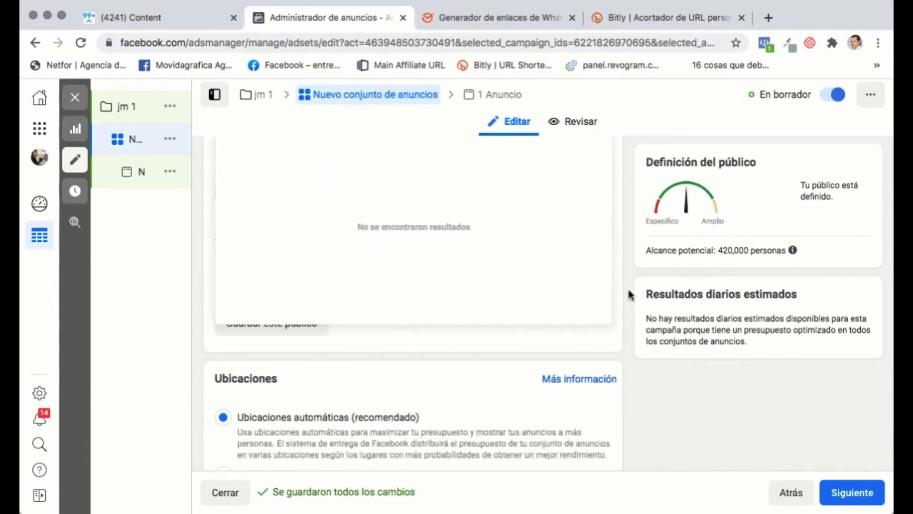
scroll(628, 294, "down", 1)
Step: Switch the ad set to Ubicaciones manuales
scroll(628, 293, "down", 3)
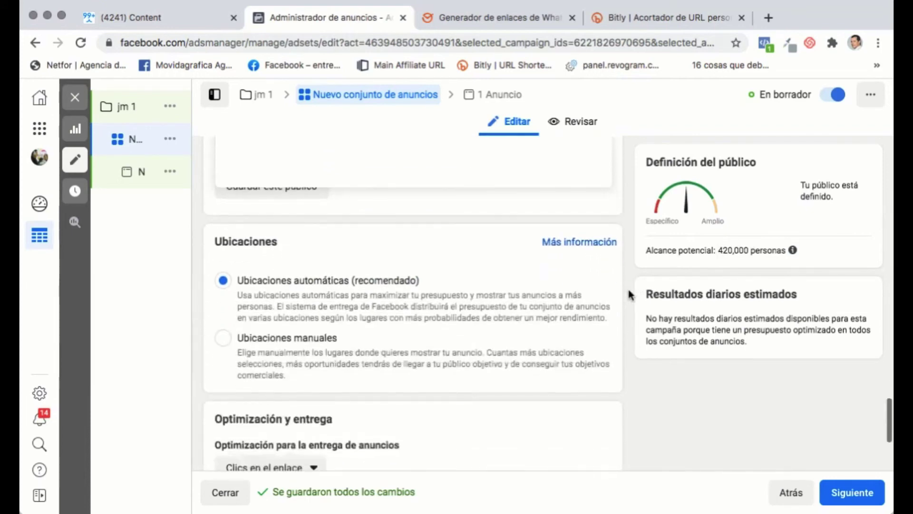
scroll(629, 294, "down", 2)
scroll(628, 291, "up", 5)
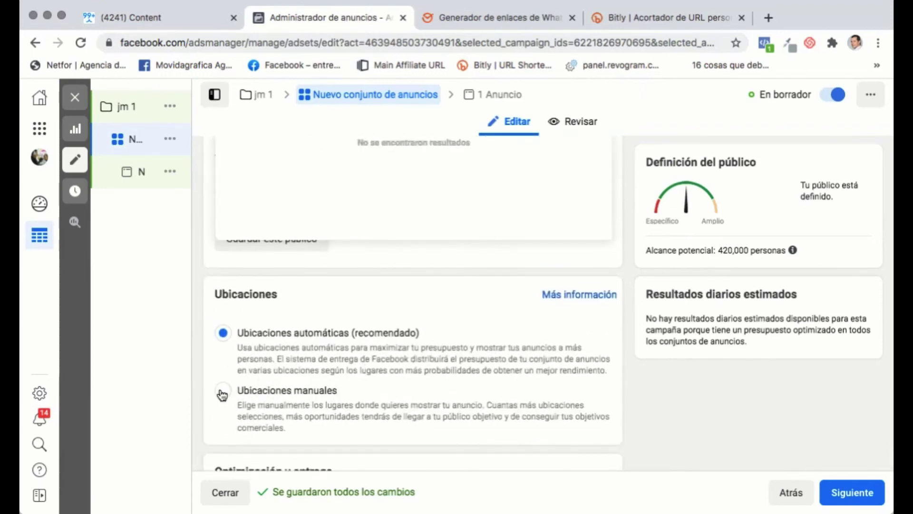
left_click(223, 394)
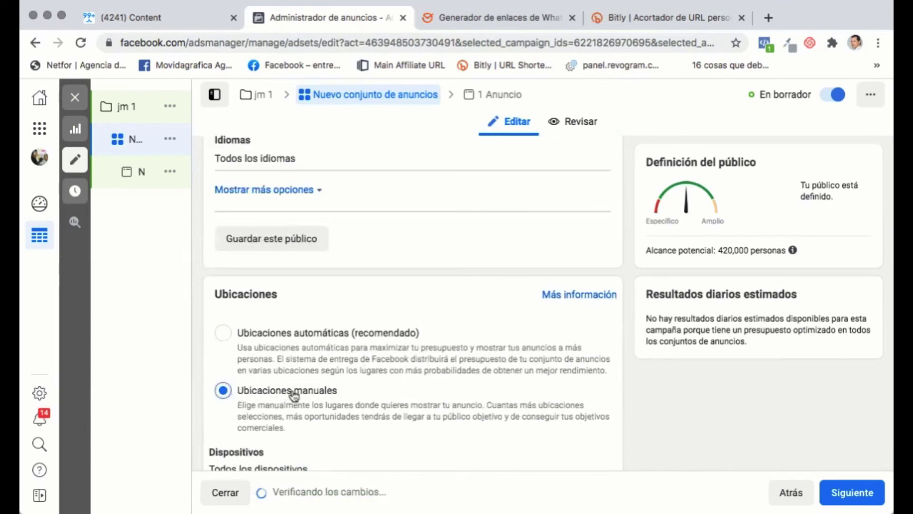
Step: Uncheck all Feed placements plus Facebook Stories and Messenger Stories
scroll(293, 394, "down", 3)
scroll(386, 382, "down", 4)
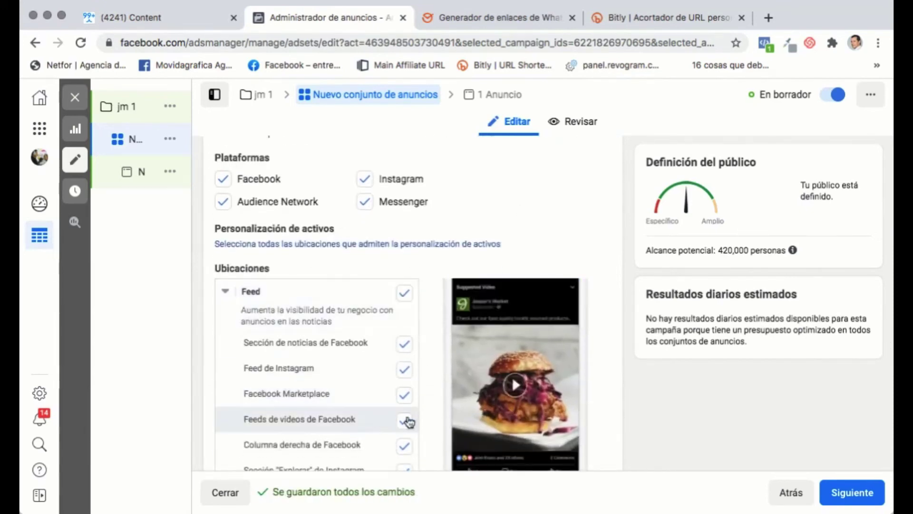
scroll(370, 401, "down", 2)
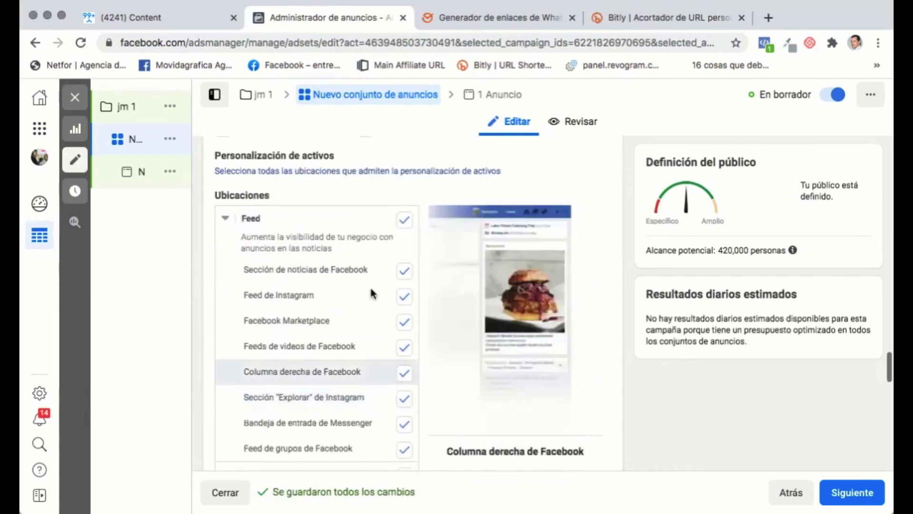
scroll(366, 333, "down", 2)
scroll(380, 238, "up", 1)
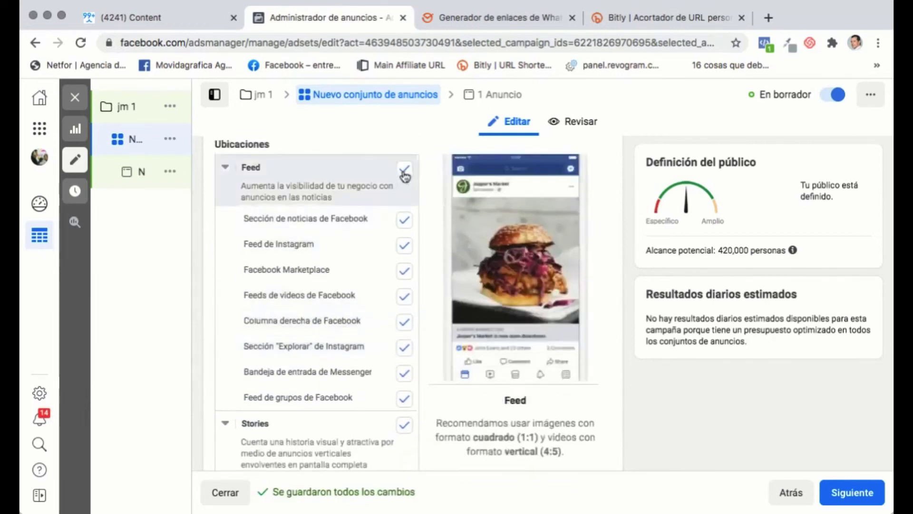
left_click(404, 172)
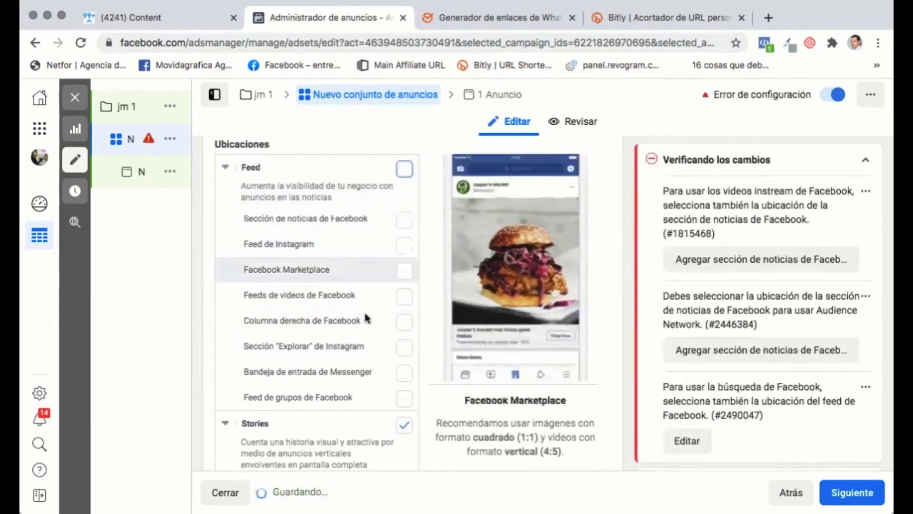
scroll(363, 310, "down", 3)
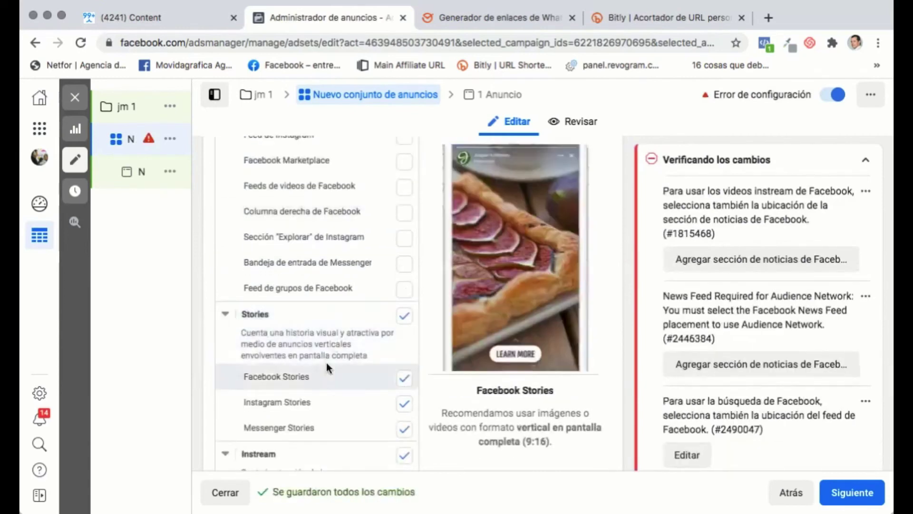
scroll(328, 367, "down", 2)
left_click(404, 321)
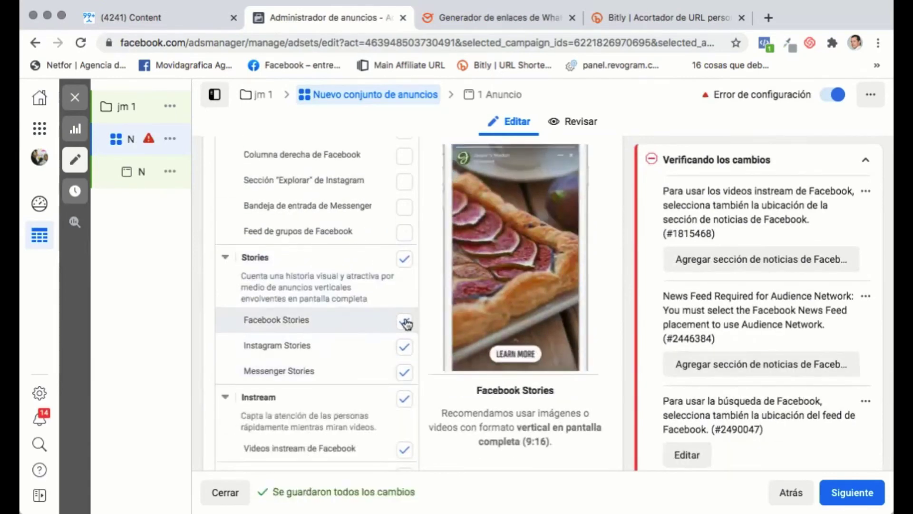
left_click(404, 375)
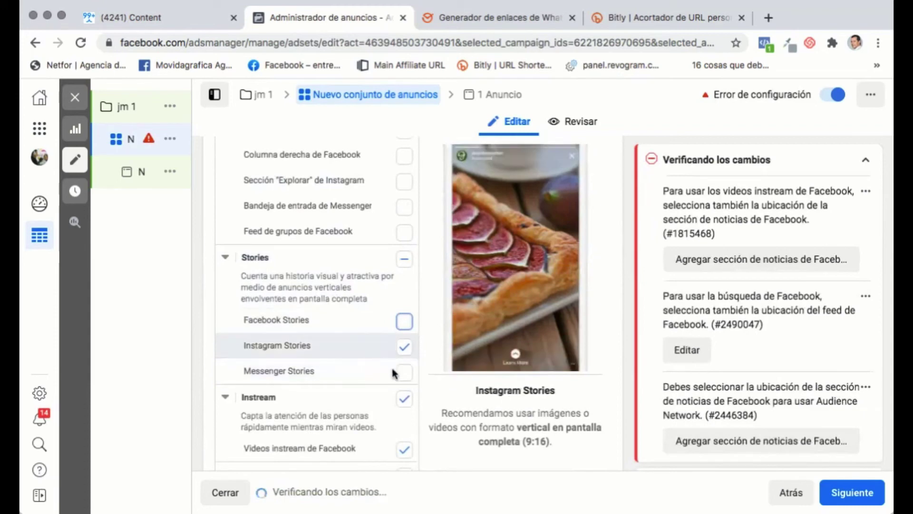
Step: Re-check Facebook Stories and Feed, revert to Ubicaciones automáticas, and continue to the ad
left_click(404, 322)
scroll(405, 321, "up", 5)
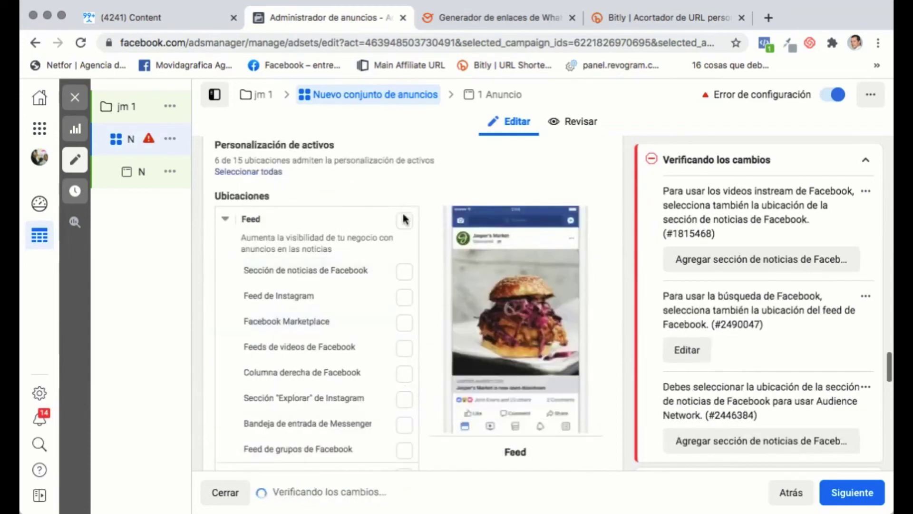
left_click(405, 222)
scroll(328, 198, "up", 5)
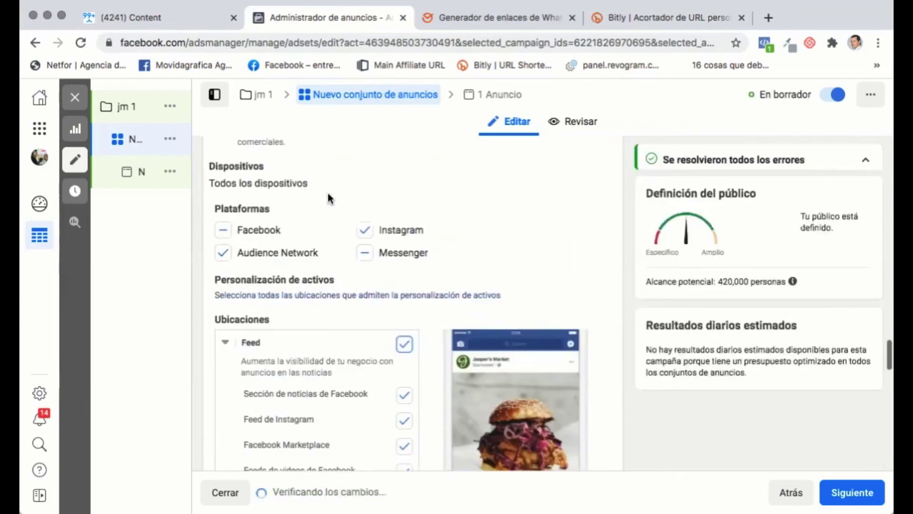
scroll(330, 197, "up", 3)
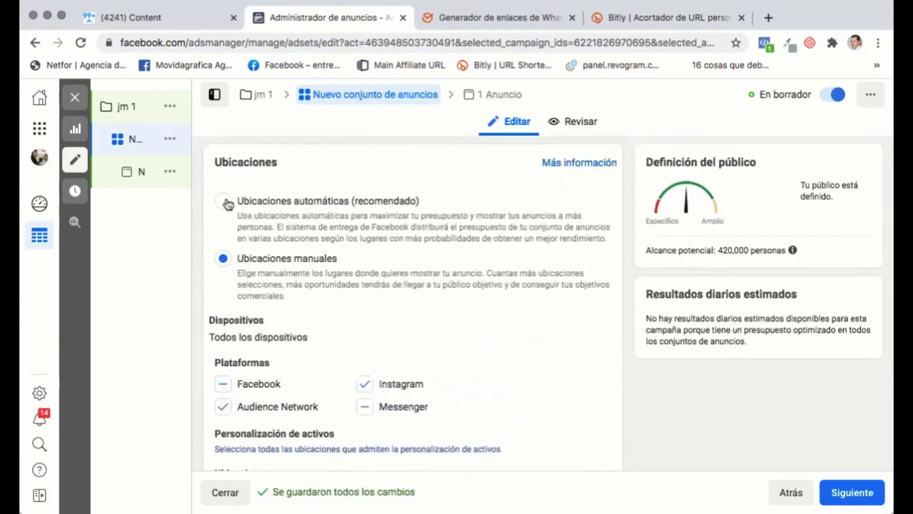
left_click(225, 202)
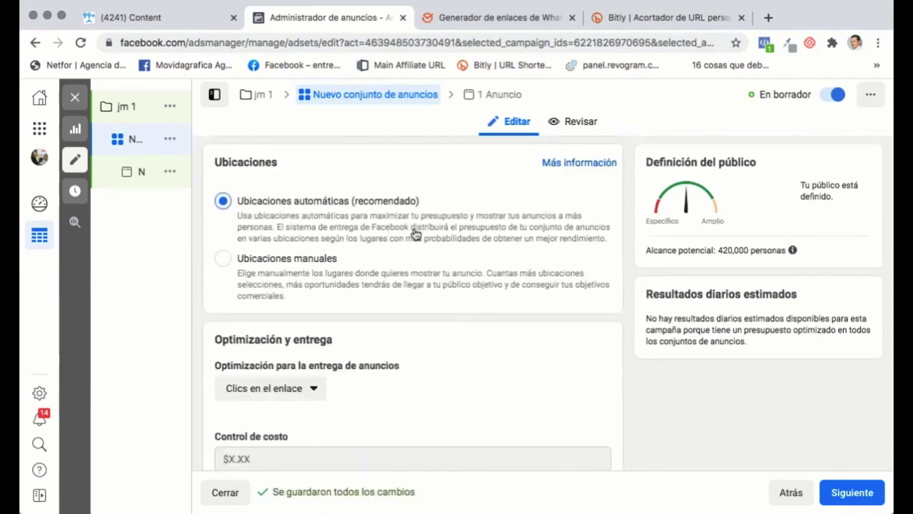
scroll(413, 233, "down", 3)
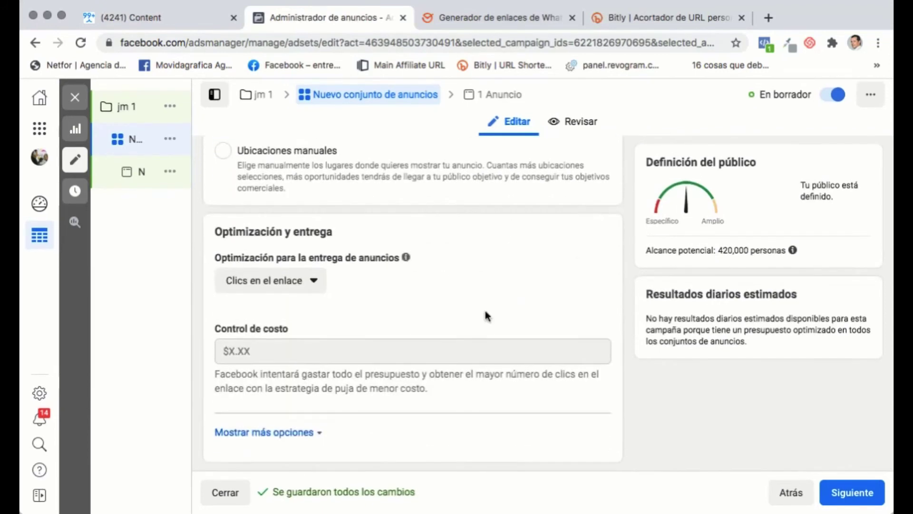
left_click(848, 501)
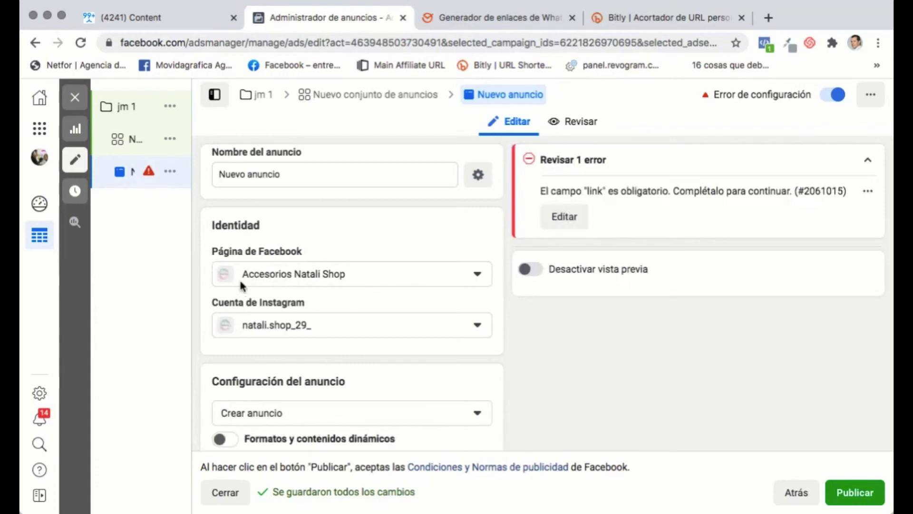
Step: Pick El Poder de Tú Belleza Online as the ad's Página de Facebook, then scroll to Contenido del anuncio
left_click(479, 278)
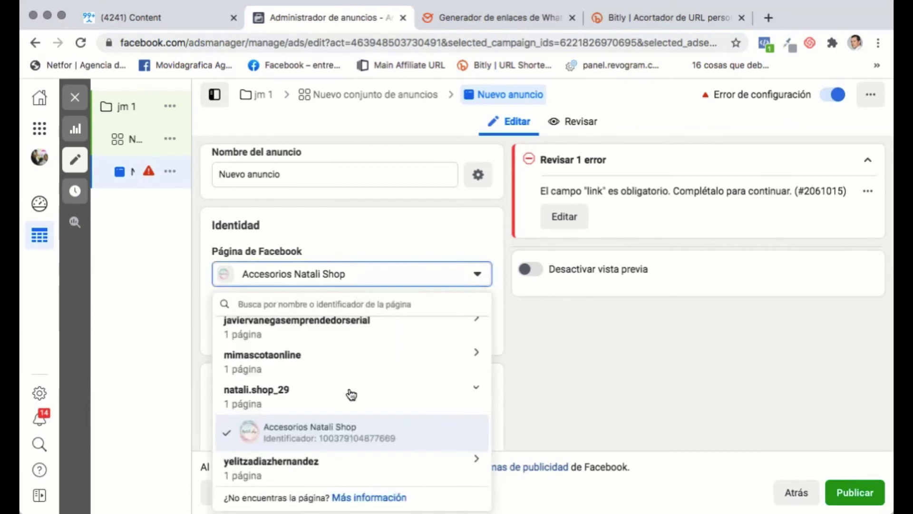
scroll(351, 394, "up", 15)
scroll(351, 394, "up", 10)
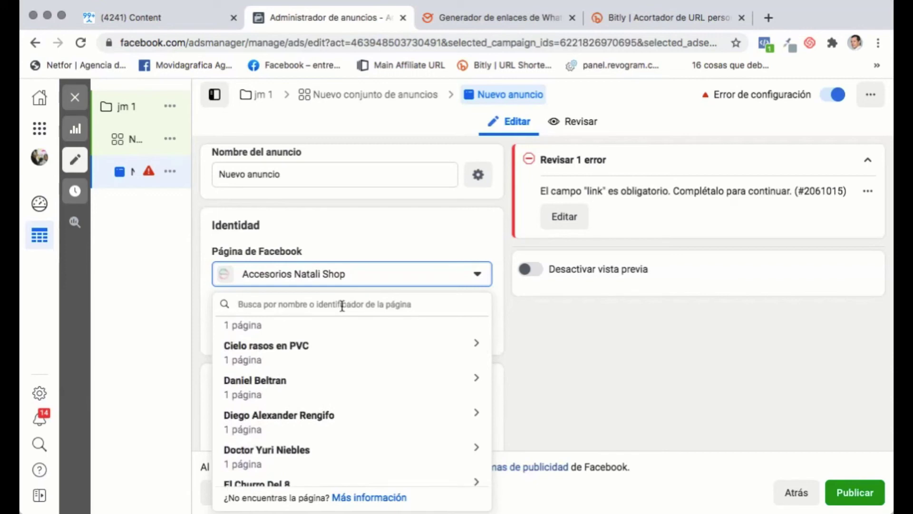
type("el")
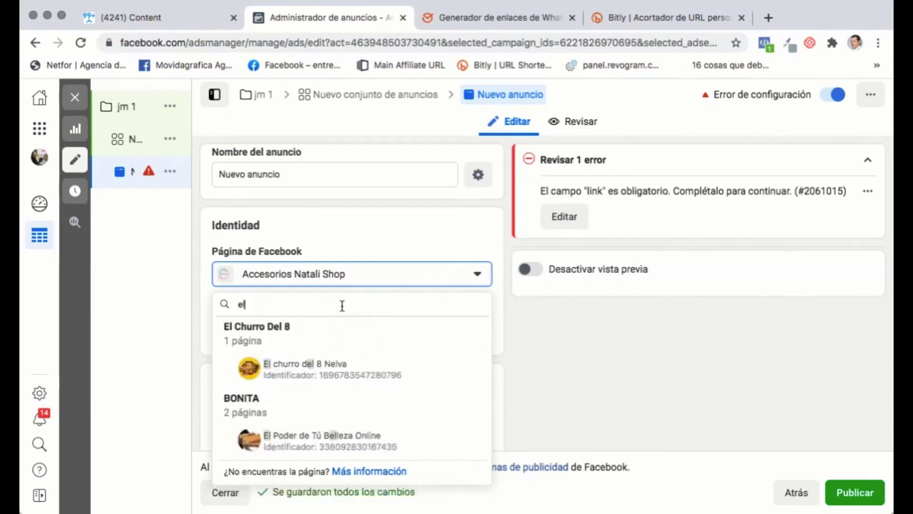
left_click(340, 440)
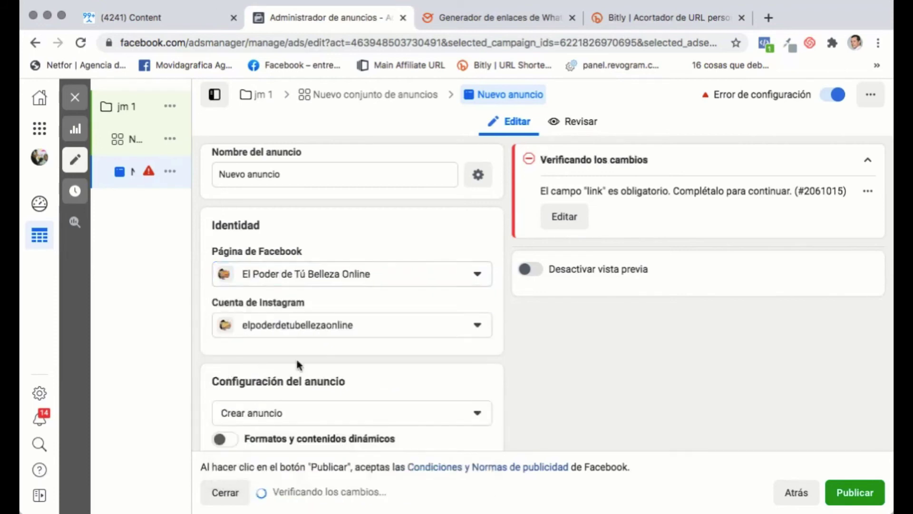
scroll(492, 367, "down", 3)
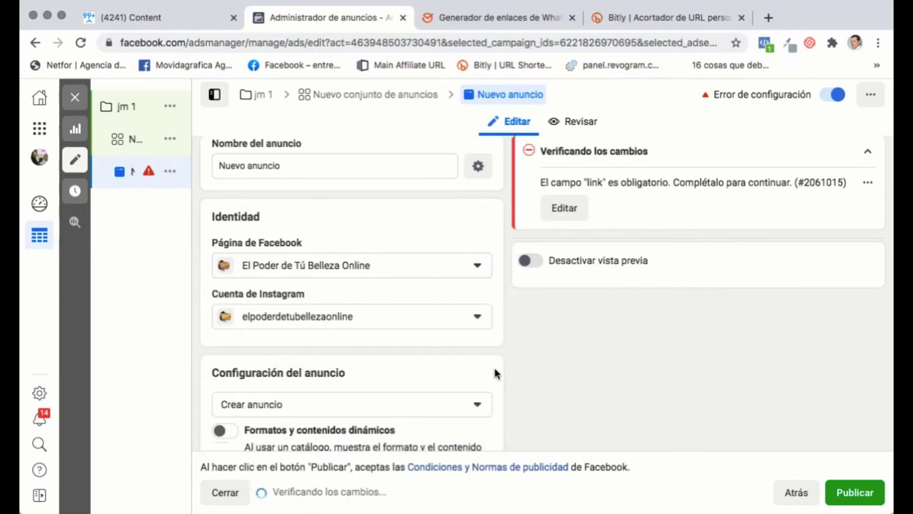
scroll(495, 372, "down", 6)
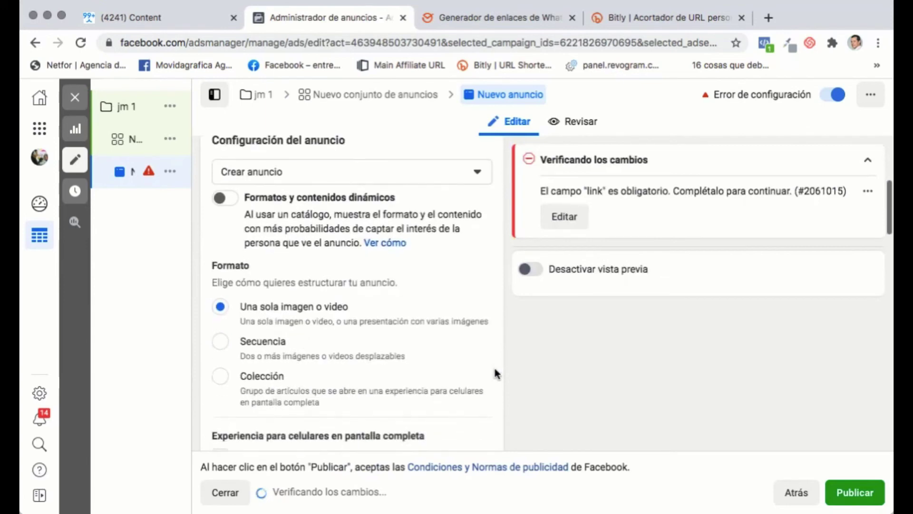
scroll(454, 334, "down", 3)
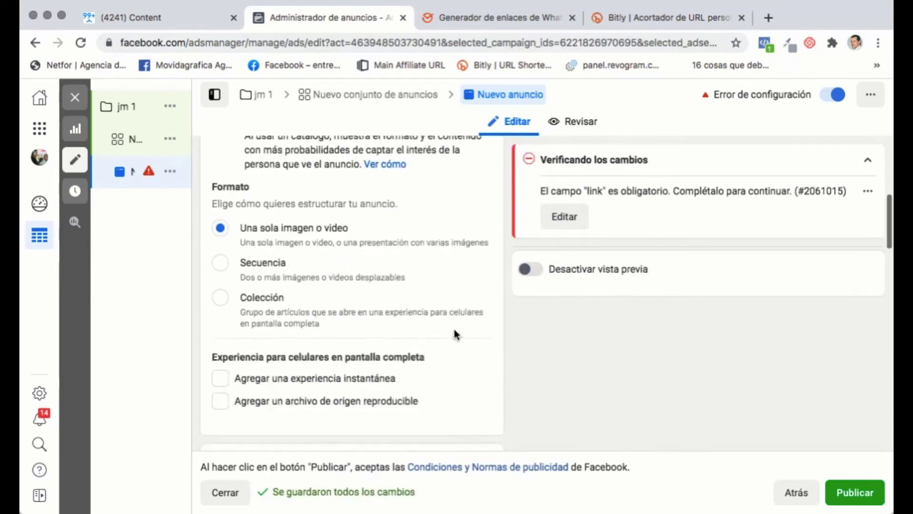
scroll(454, 333, "up", 3)
scroll(455, 333, "down", 4)
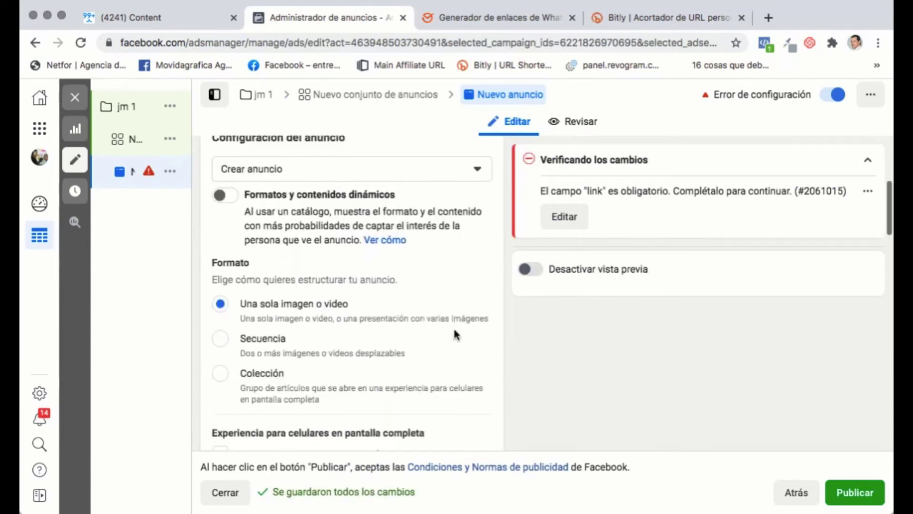
scroll(455, 333, "down", 8)
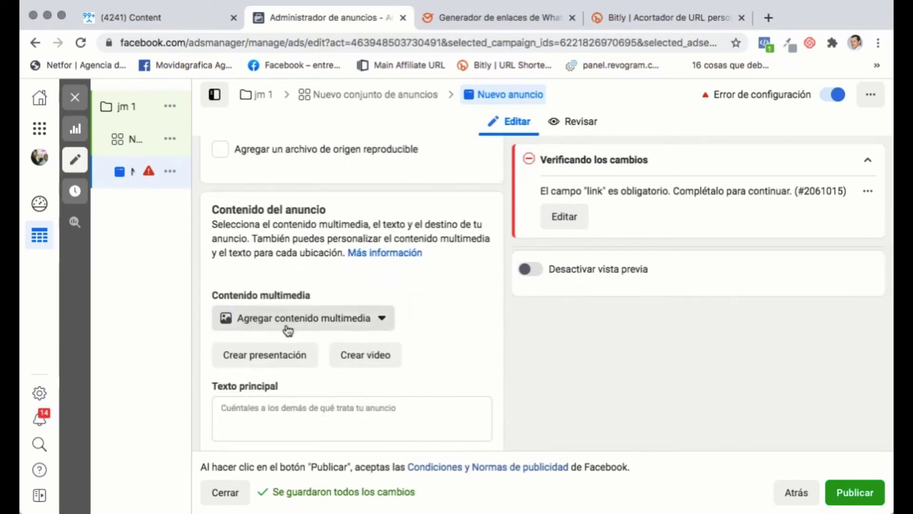
Step: Choose Bolsos 1 (5).png from the image library as the ad's media
left_click(382, 322)
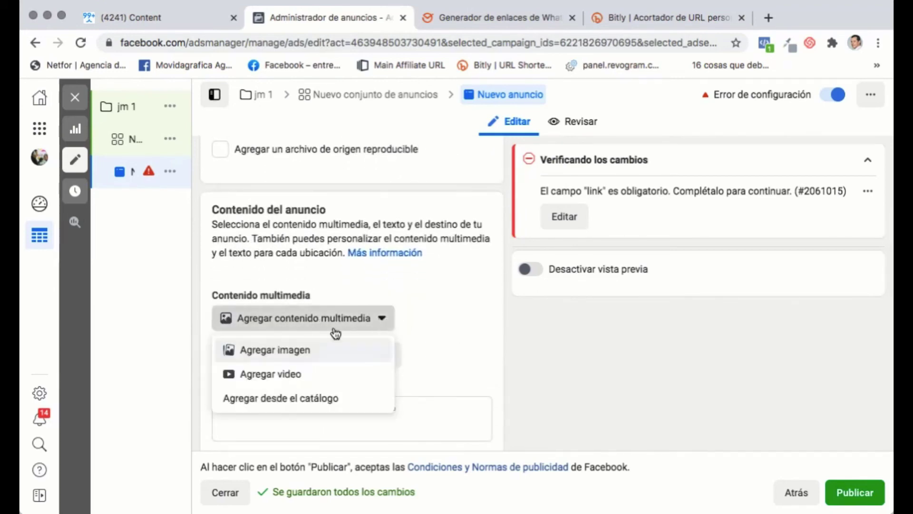
left_click(261, 352)
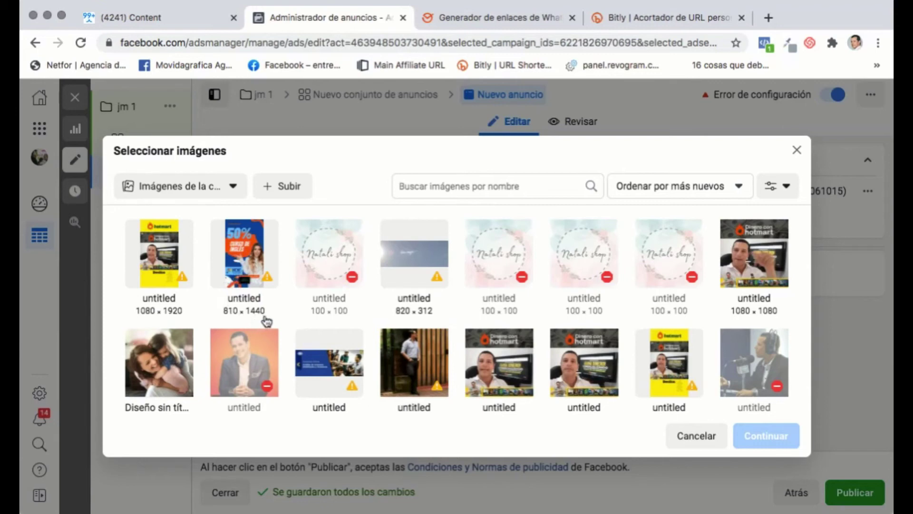
scroll(402, 345, "down", 10)
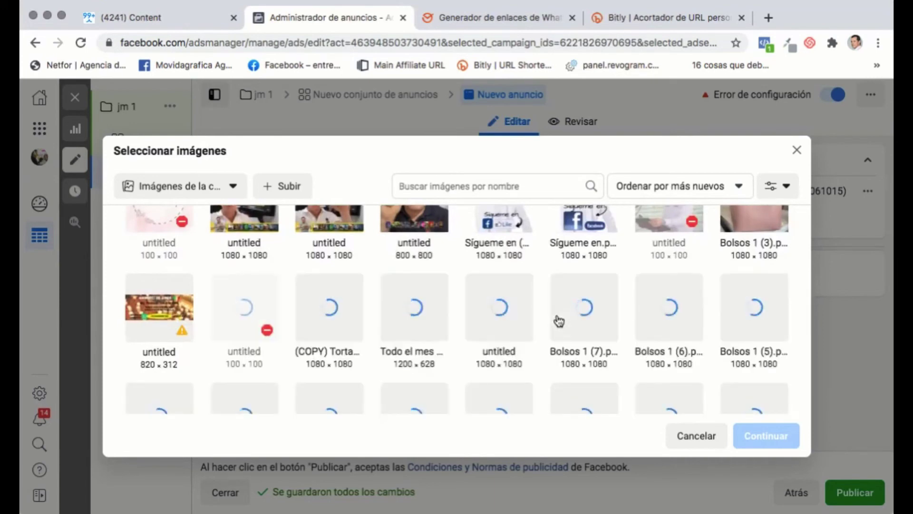
scroll(556, 321, "down", 2)
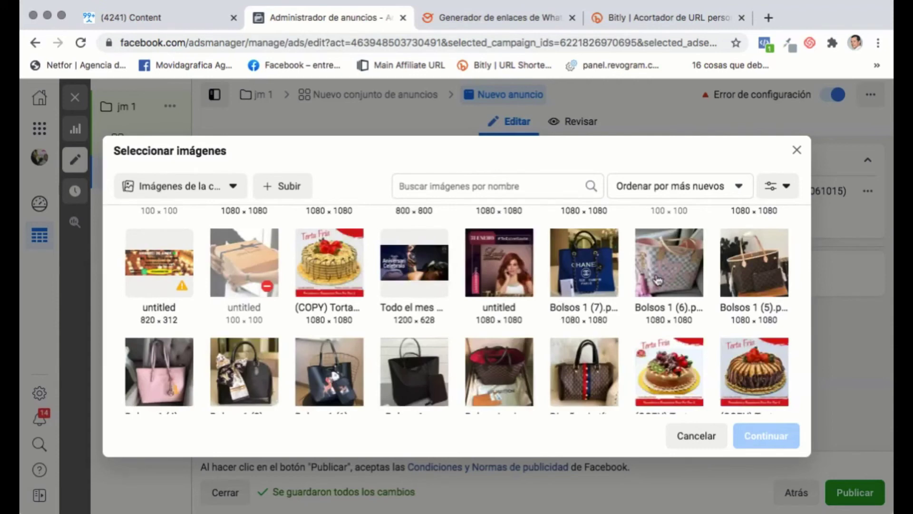
left_click(744, 281)
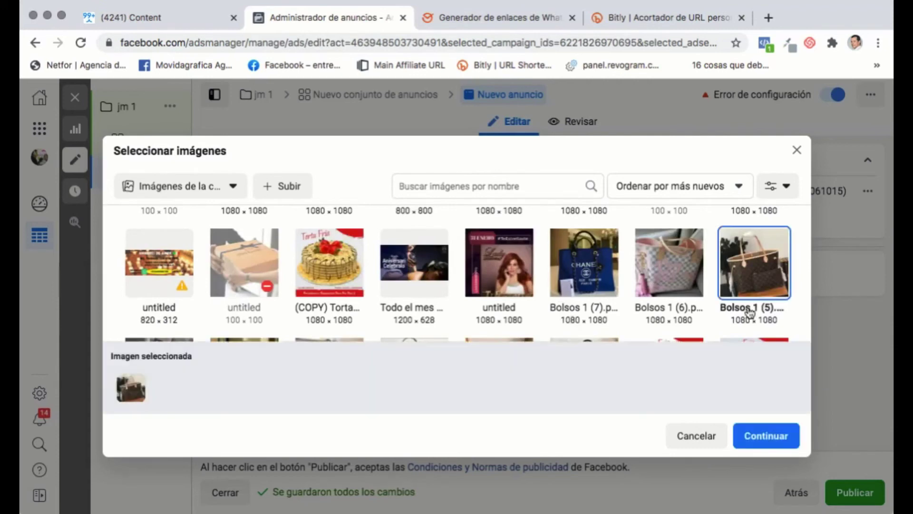
left_click(764, 443)
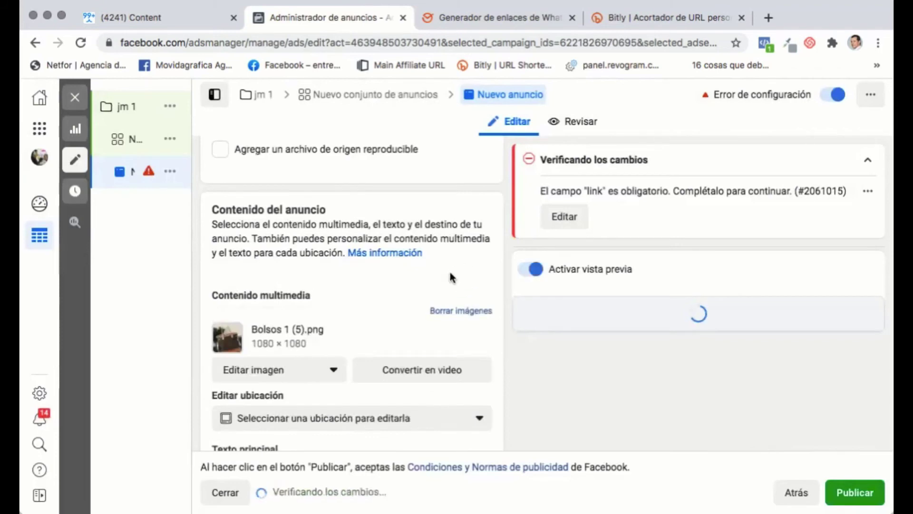
scroll(452, 272, "down", 3)
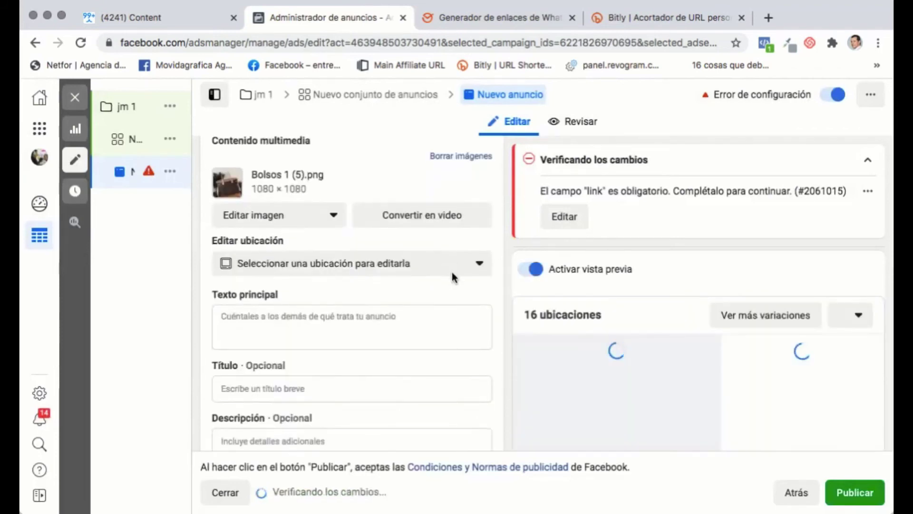
Step: Write 'EL BOLSO QUE ESTA DE MODA' as the primary text's first line, then start an 'EMO' search in a new tab
left_click(381, 316)
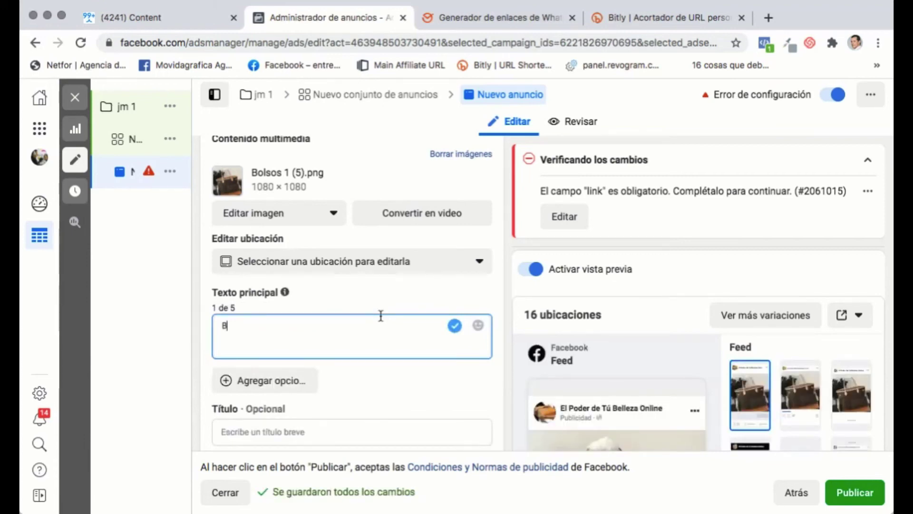
key("BackSpace")
type("E")
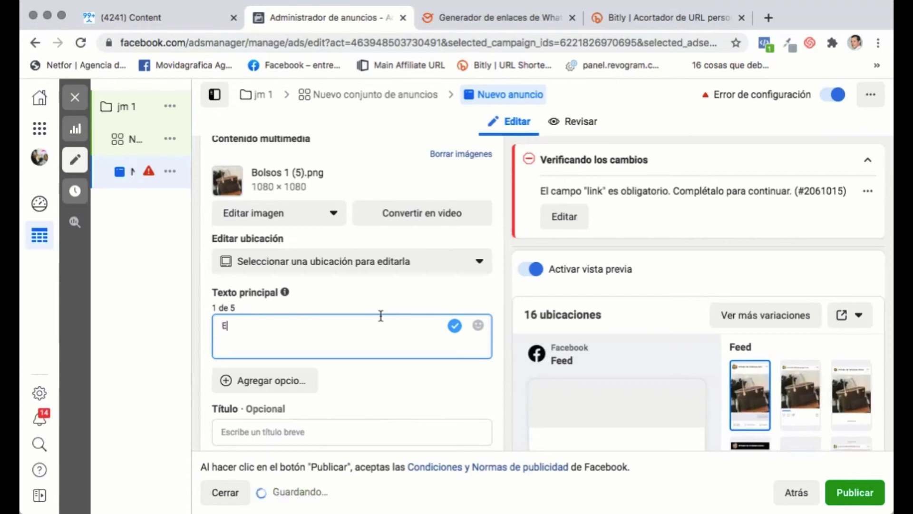
type("L BOLSO")
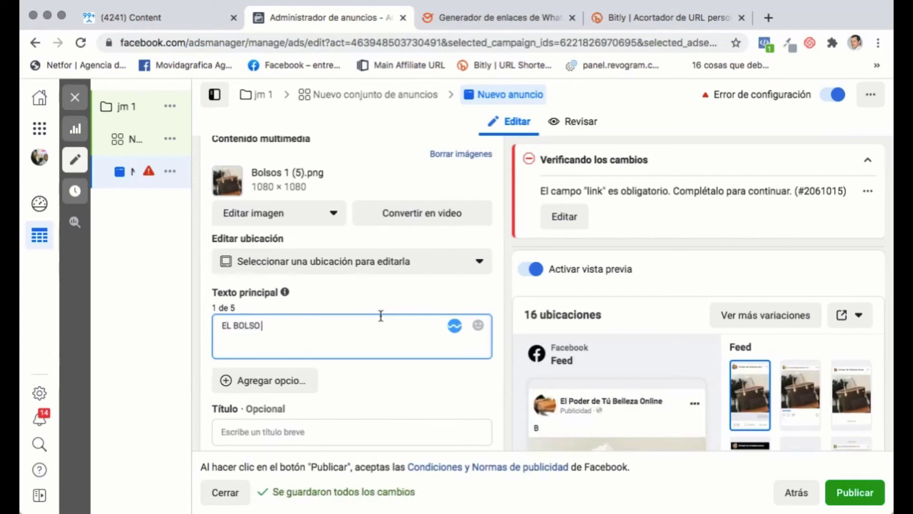
type(" QUE ESTA DE MODA")
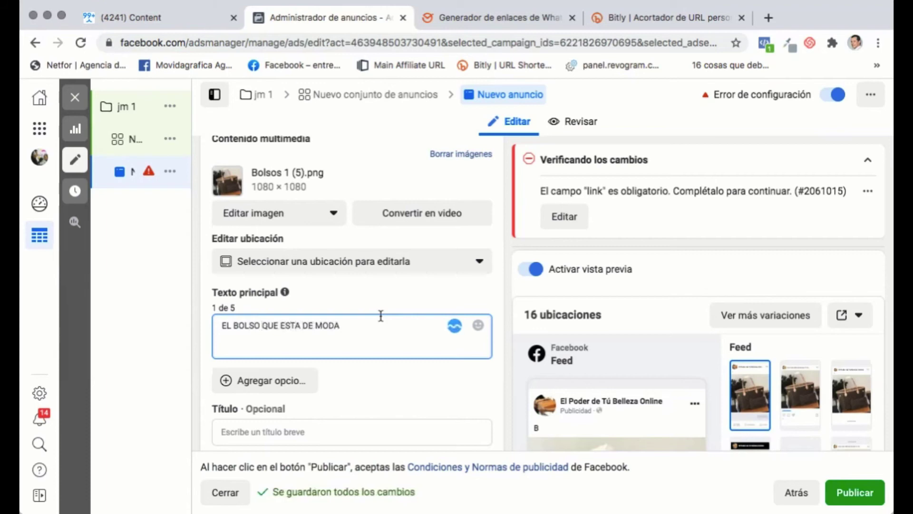
key("Return")
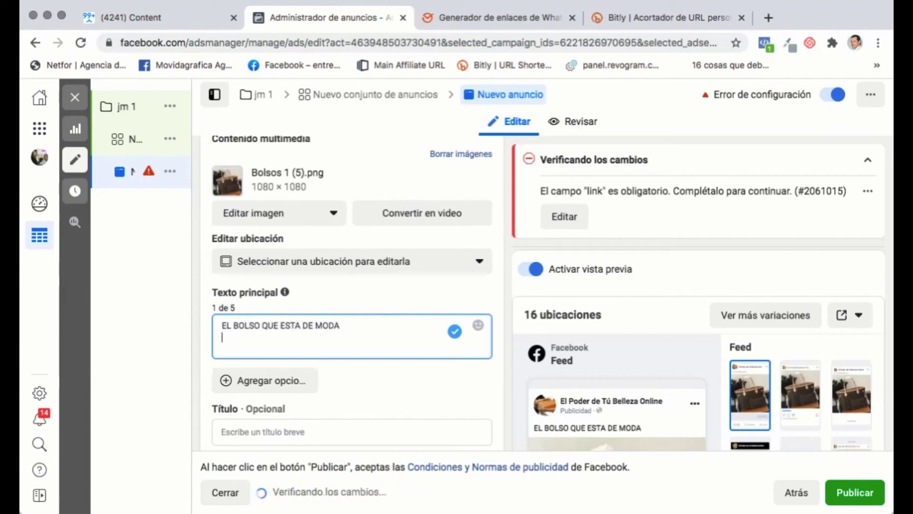
left_click(769, 15)
type("EMO")
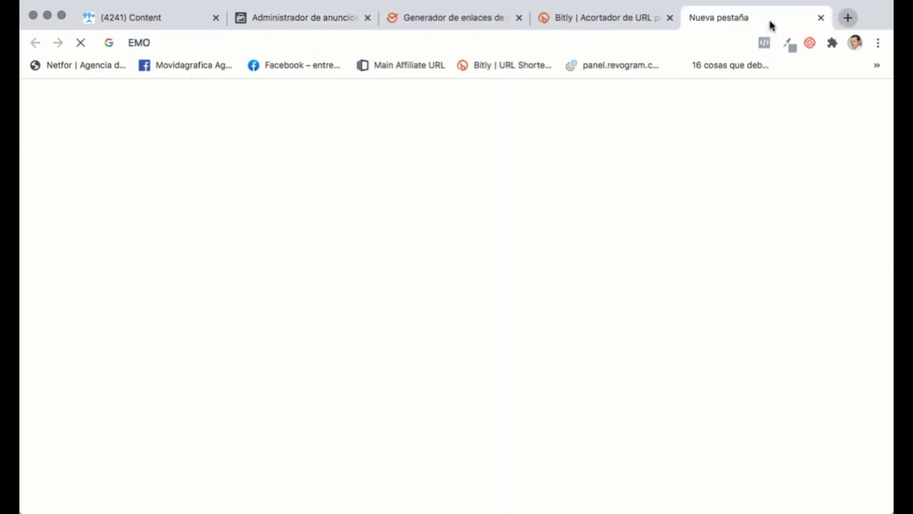
Step: Copy the ✅ emoji from PiliApp's Facebook symbols page for the primary text's second line
left_click(453, 84)
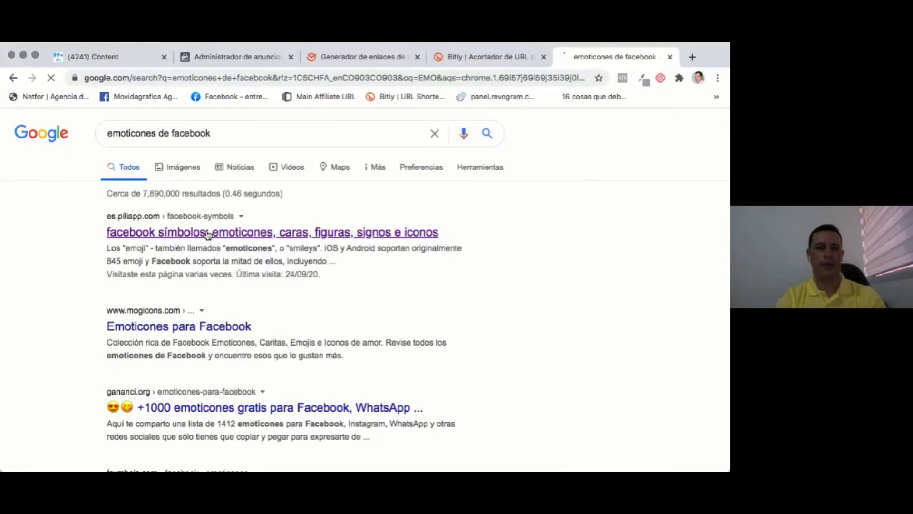
left_click(208, 233)
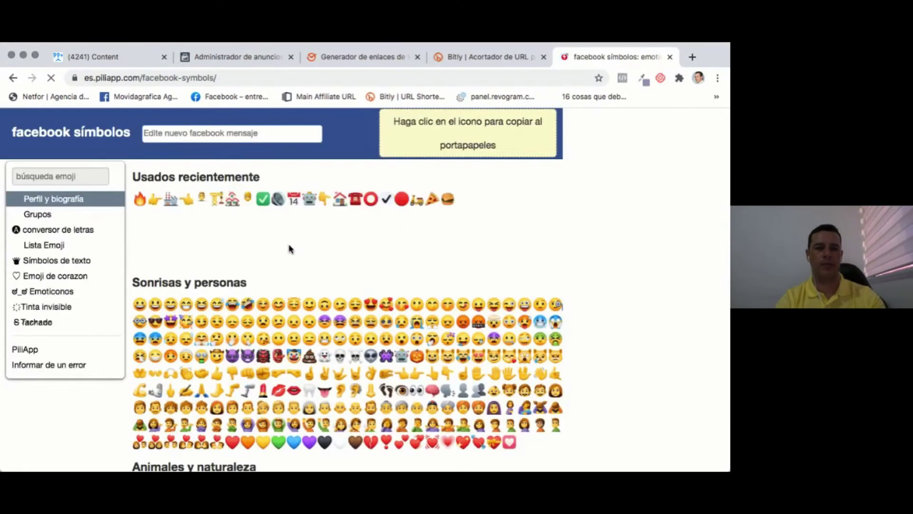
left_click(264, 203)
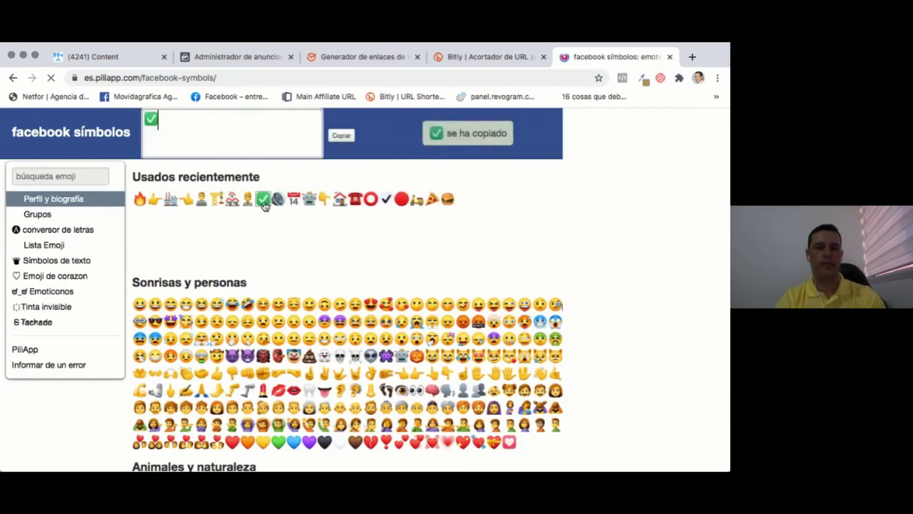
left_click(339, 138)
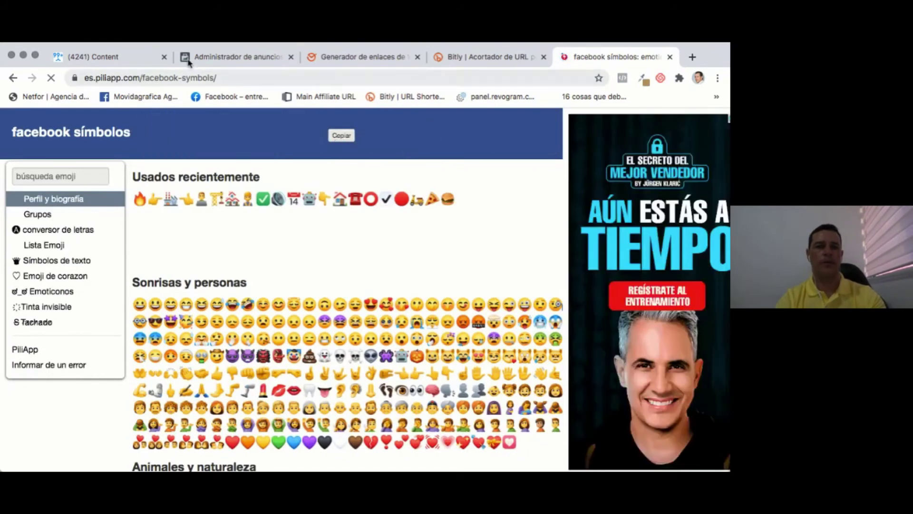
left_click(235, 57)
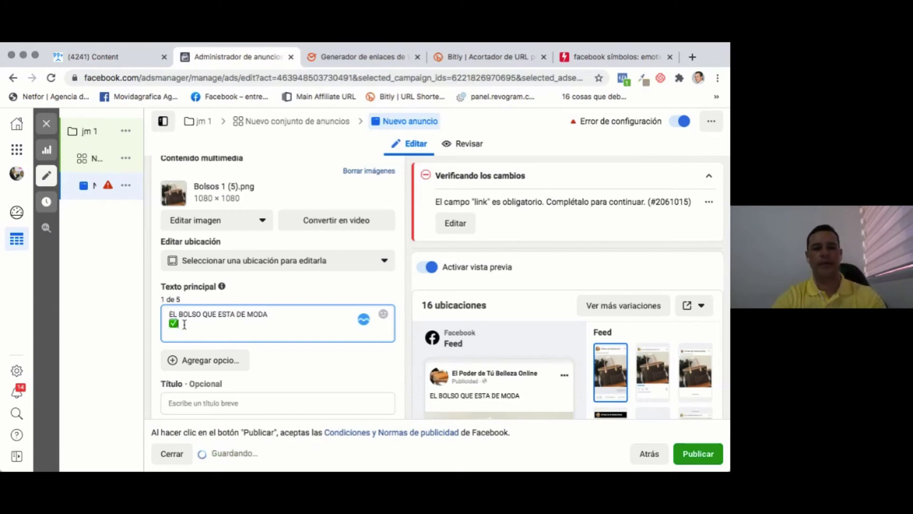
Step: Add ✅-bulleted lines 'MABAJABAL' and 'BDBALABALLA' to the primary text
type("MODA ✅MABAJABAL")
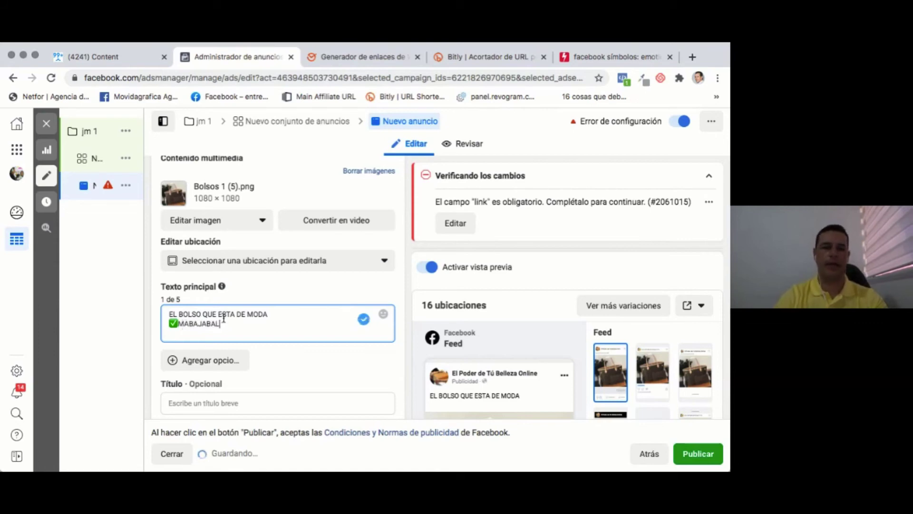
key("Return")
key("super+v")
type("BDBALABALLA")
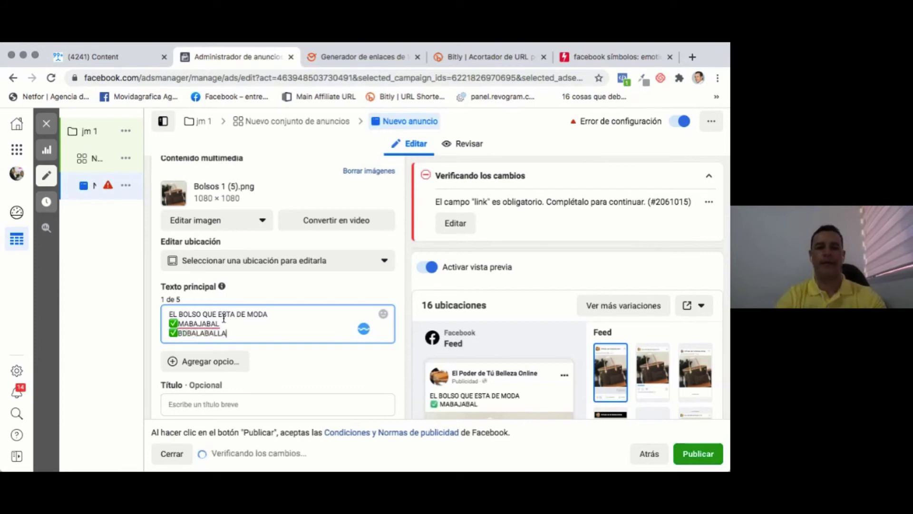
scroll(284, 377, "down", 2)
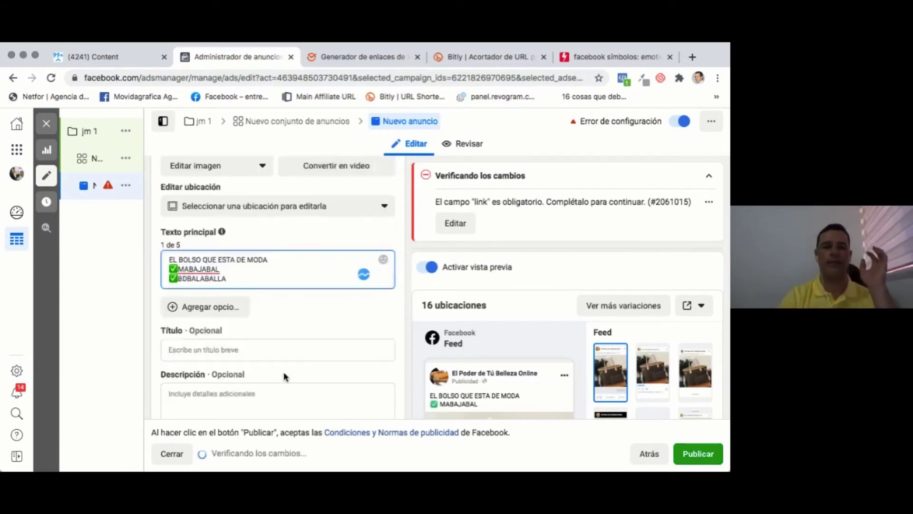
left_click(475, 58)
left_click(615, 347)
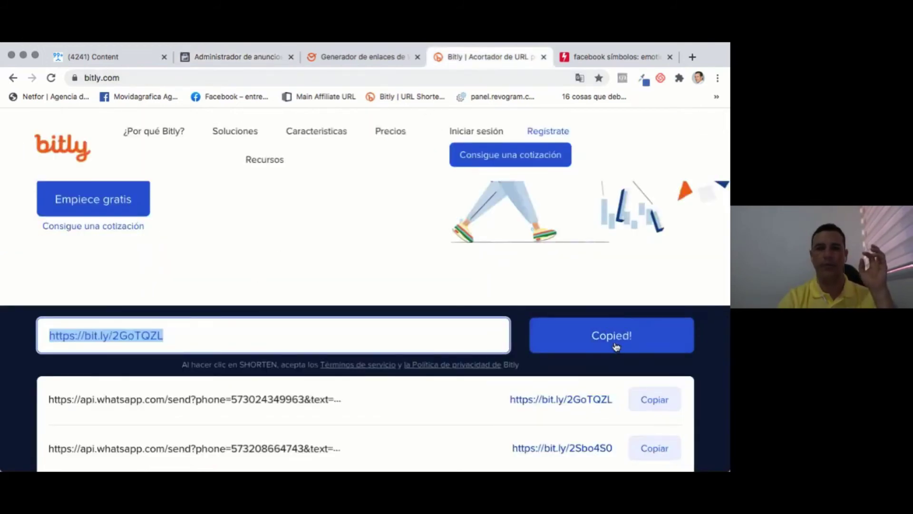
left_click(256, 58)
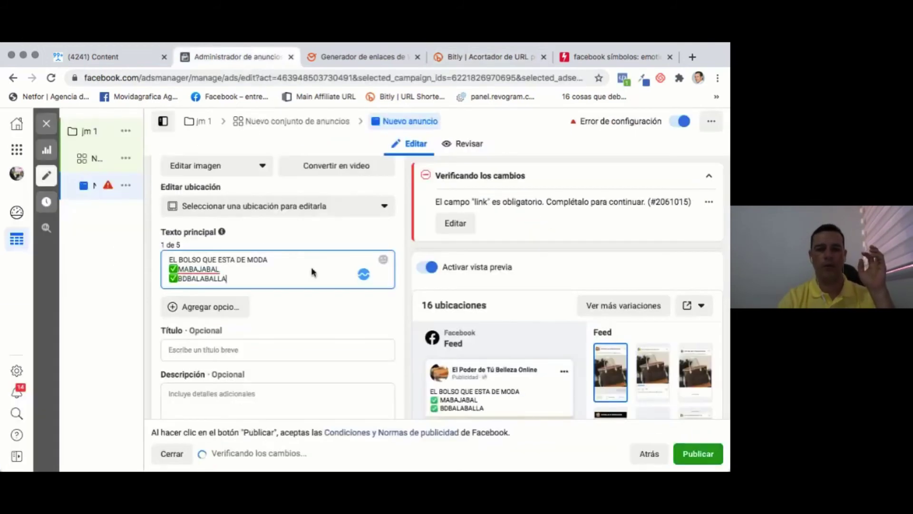
scroll(347, 318, "down", 3)
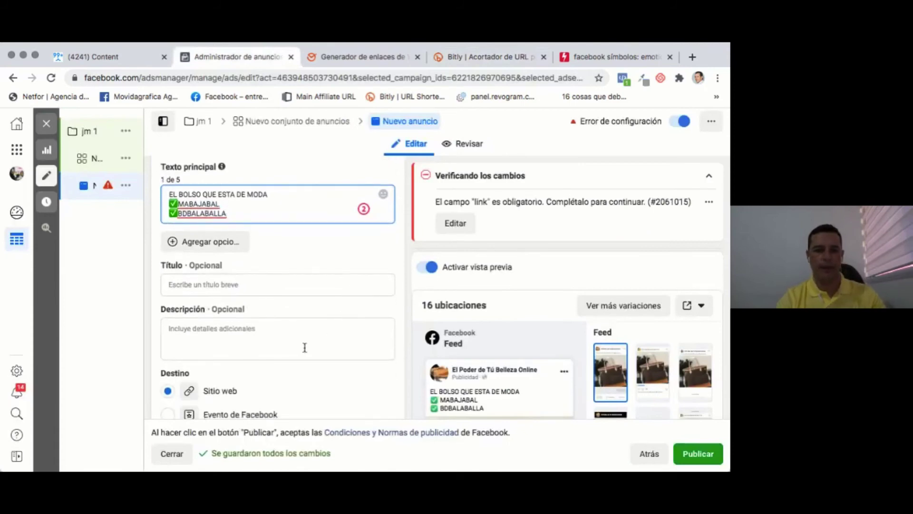
scroll(304, 346, "down", 3)
scroll(305, 351, "down", 1)
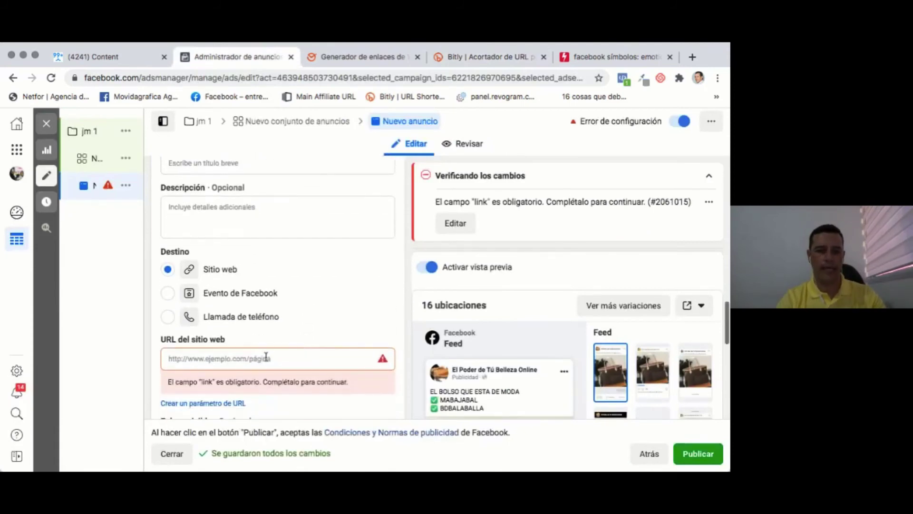
left_click(263, 358)
key("super+v")
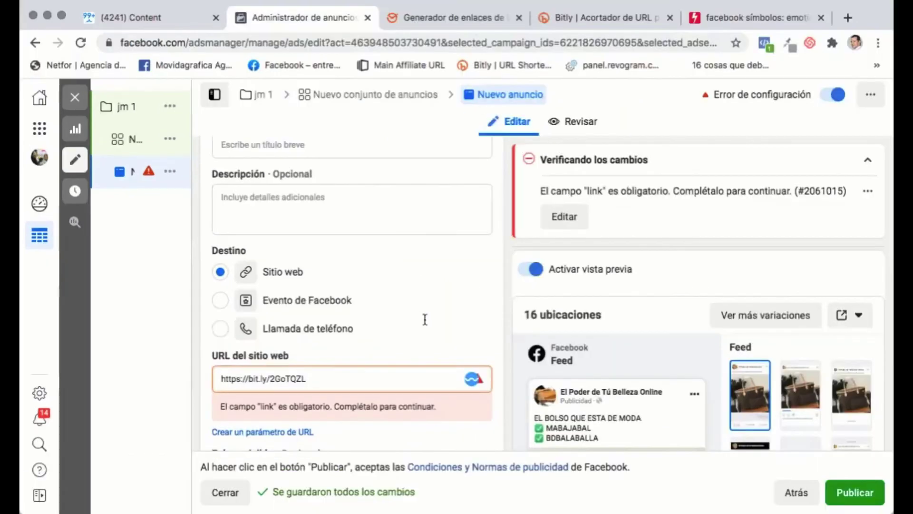
Step: Check the ad preview now showing the WhatsApp link and Más información button
scroll(426, 325, "down", 2)
scroll(484, 319, "down", 2)
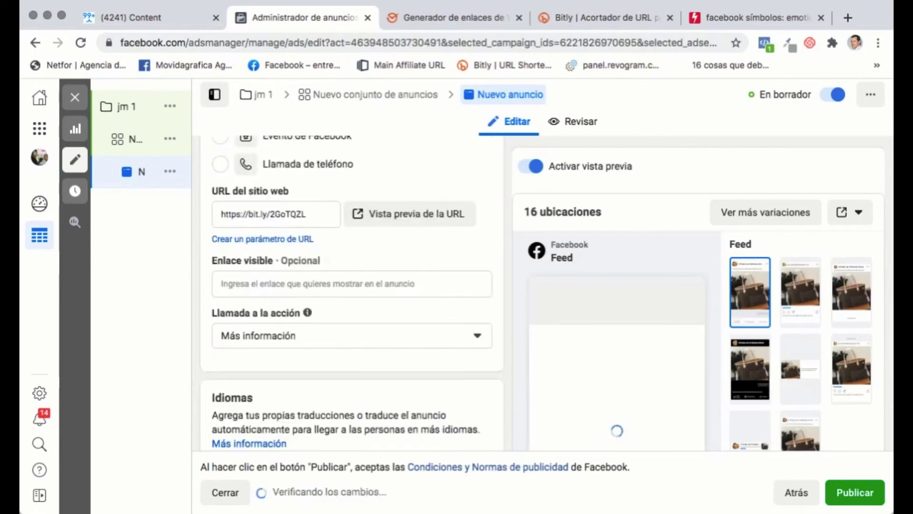
left_click(859, 218)
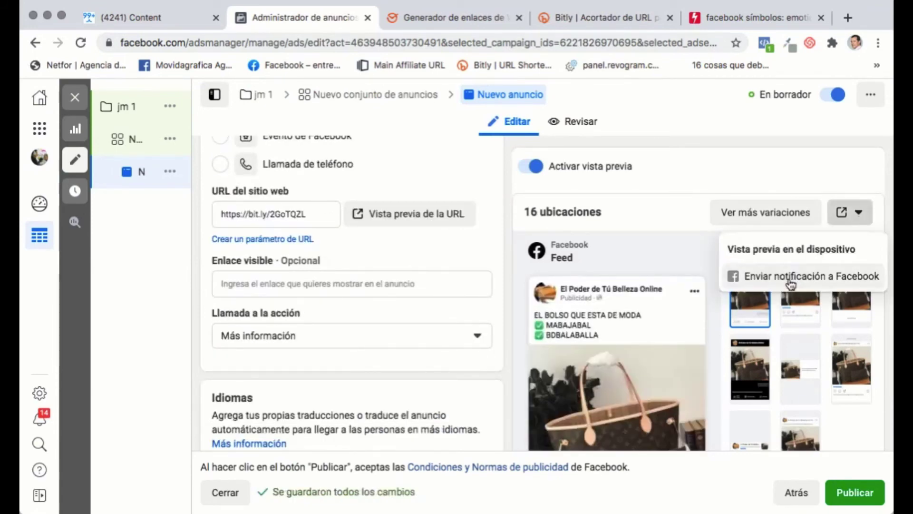
left_click(716, 186)
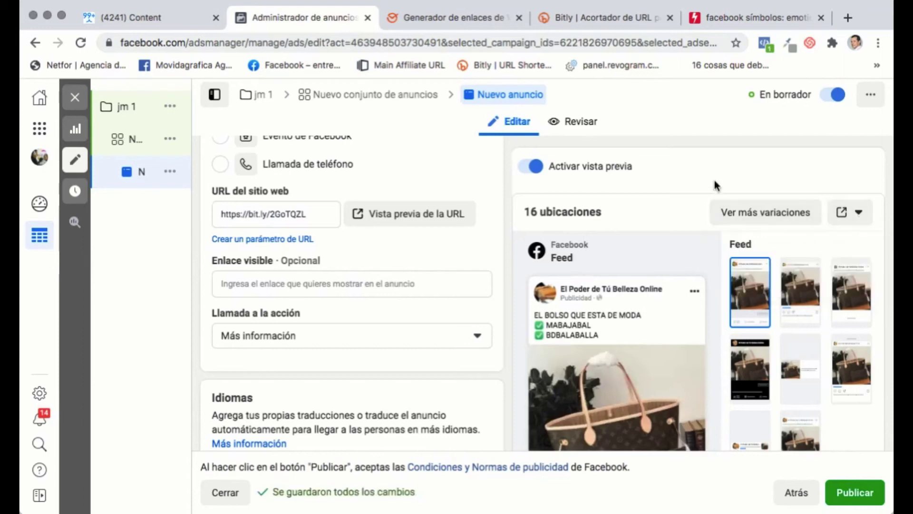
scroll(675, 199, "down", 5)
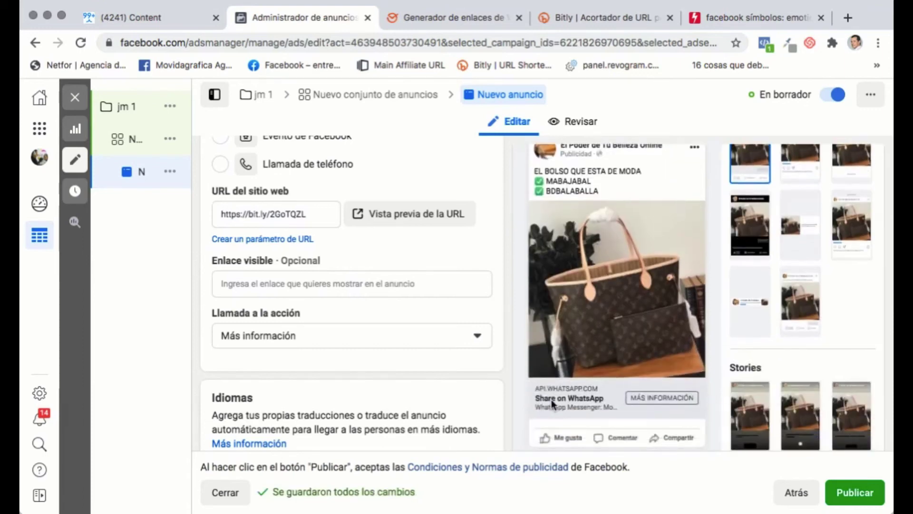
scroll(421, 357, "up", 5)
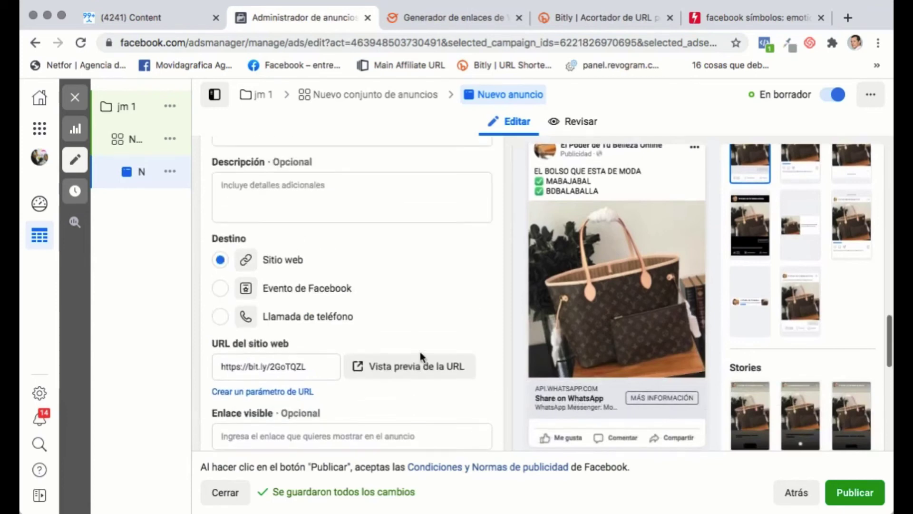
scroll(421, 358, "up", 1)
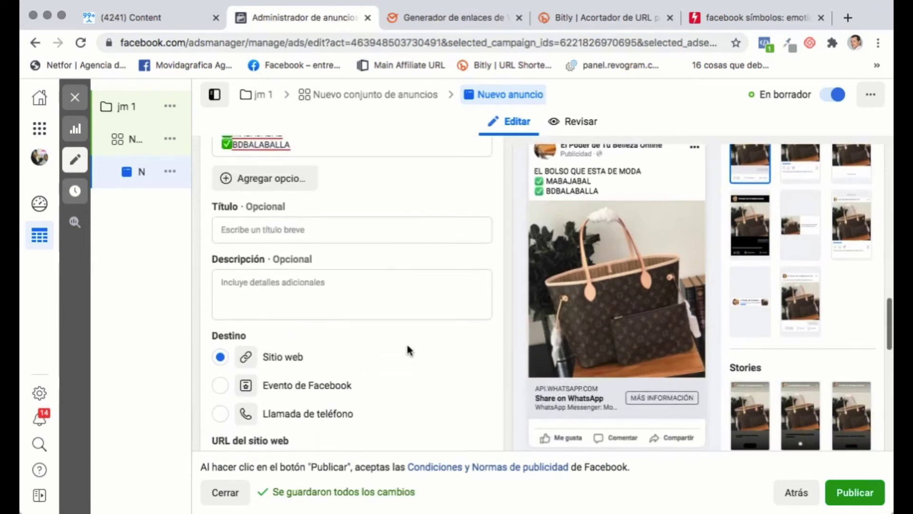
Step: Enter 'Click para más información' as the ad headline
left_click(344, 234)
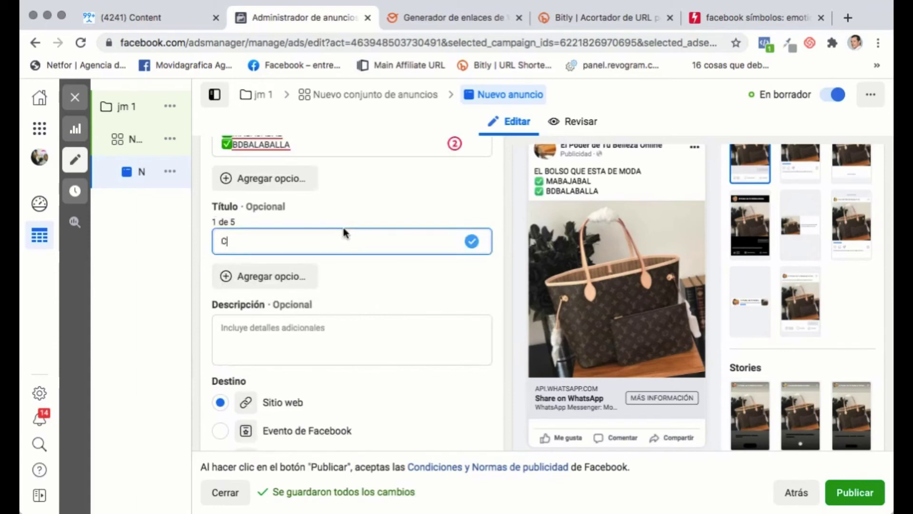
type("Cl")
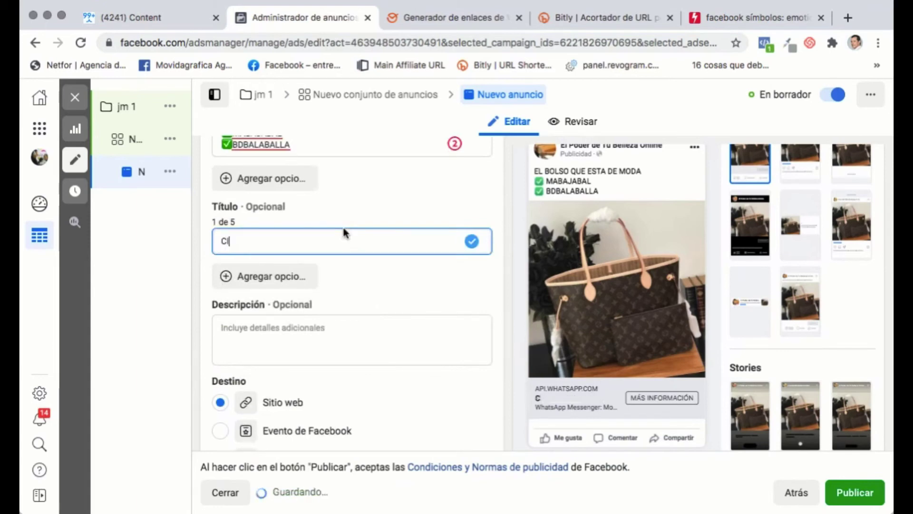
type("ick para")
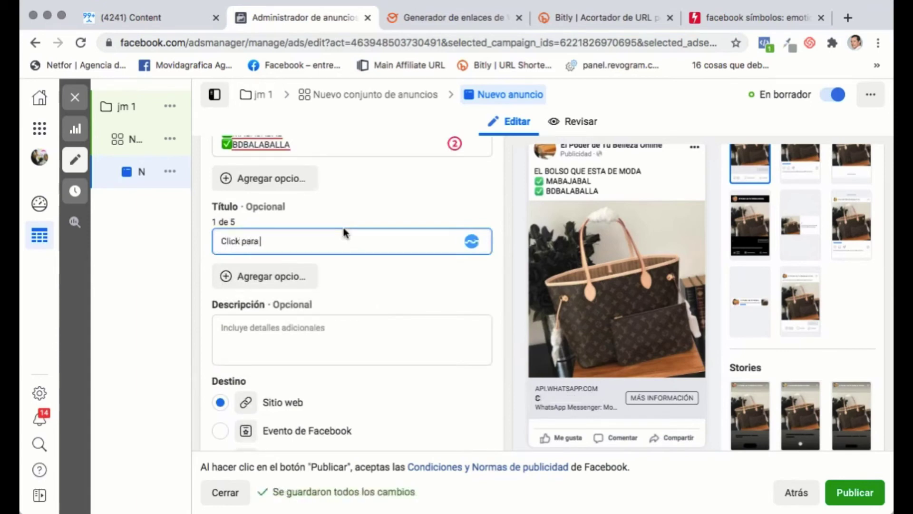
type(" má")
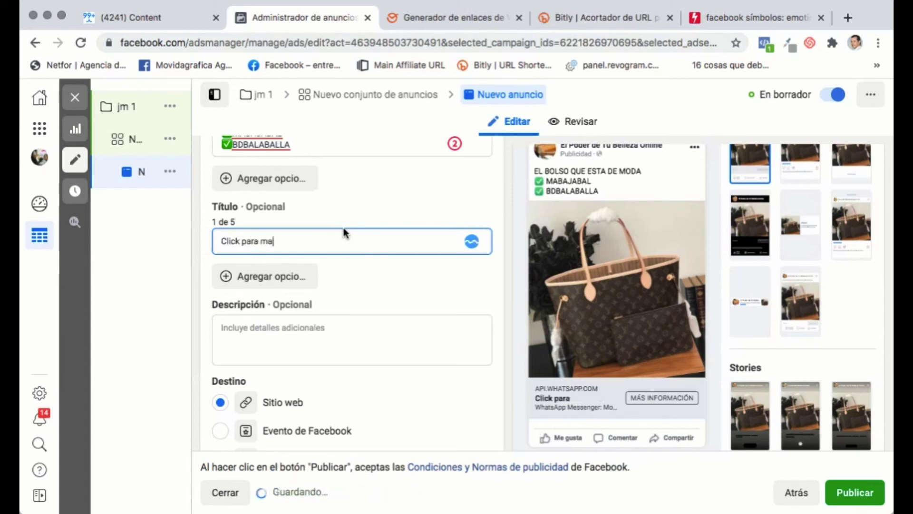
type("s if")
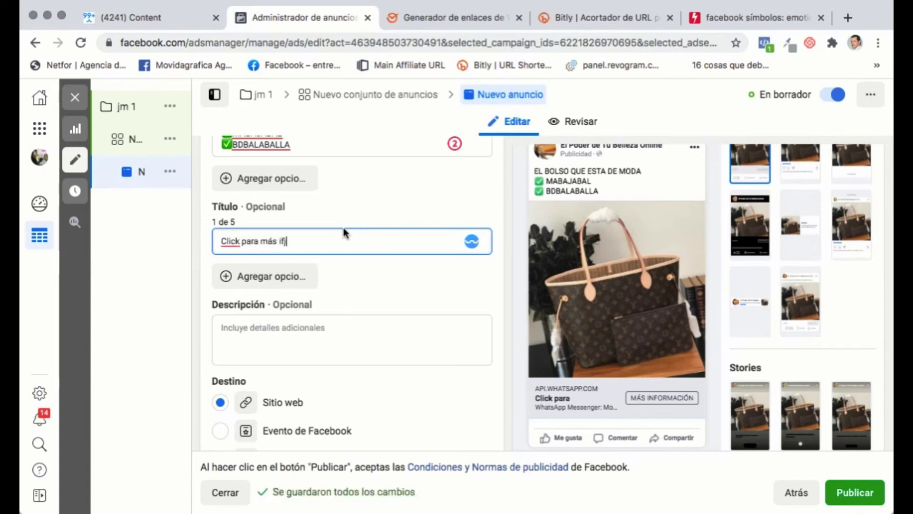
key("BackSpace")
type("nfor")
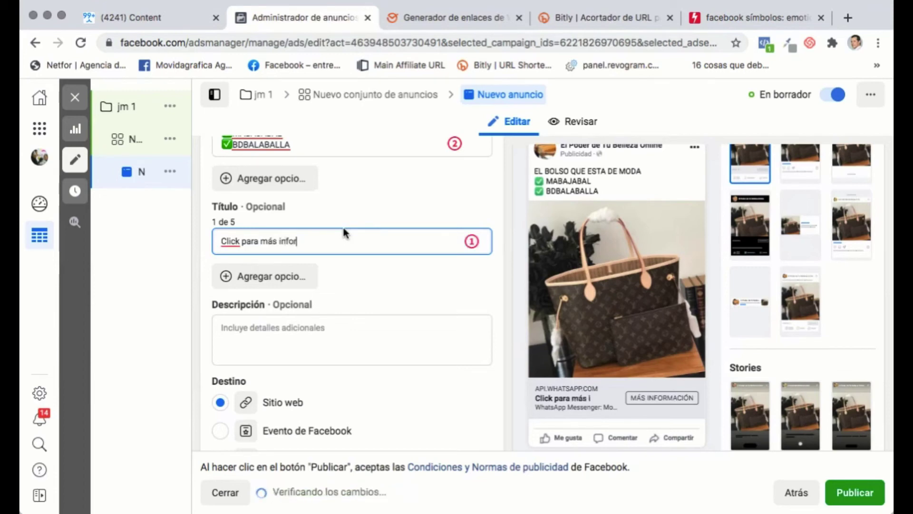
type("mación")
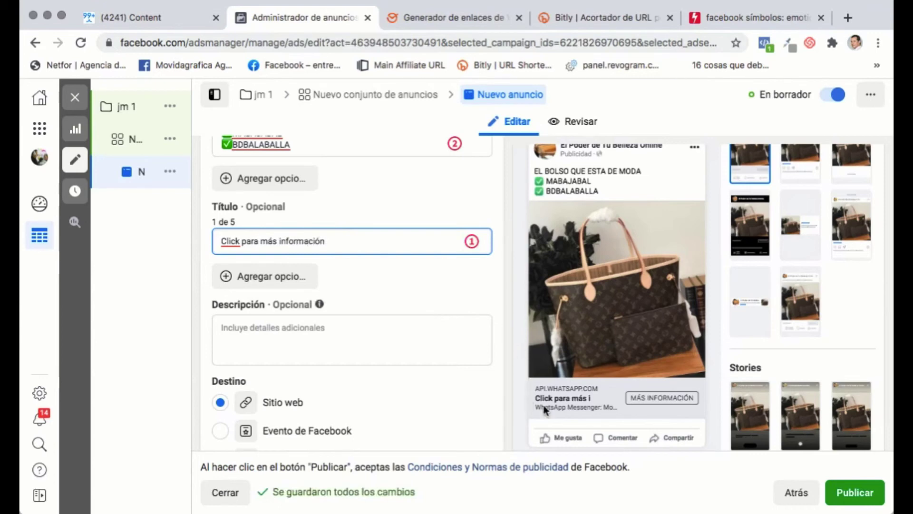
left_click(444, 279)
scroll(445, 284, "down", 1)
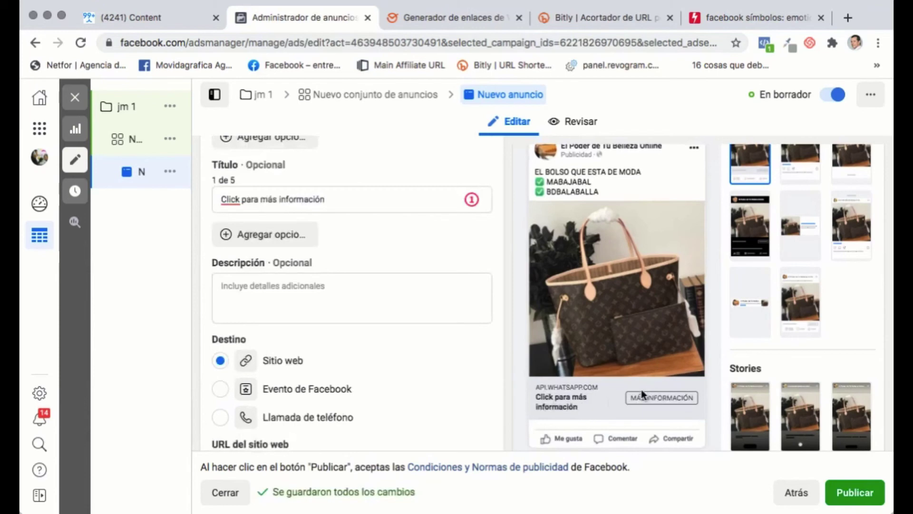
Step: Append the 👉 emoji copied from PiliApp to the end of the headline
left_click(730, 19)
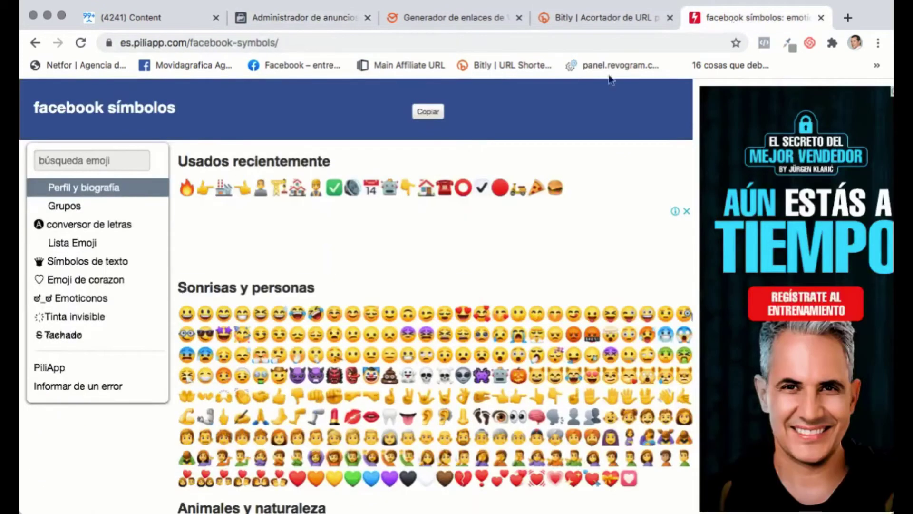
left_click(203, 188)
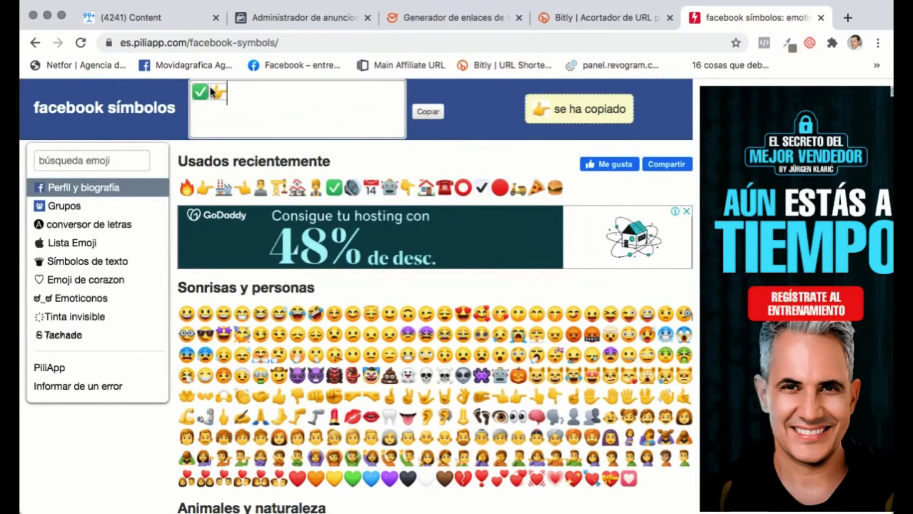
left_click_drag(226, 93, 213, 84)
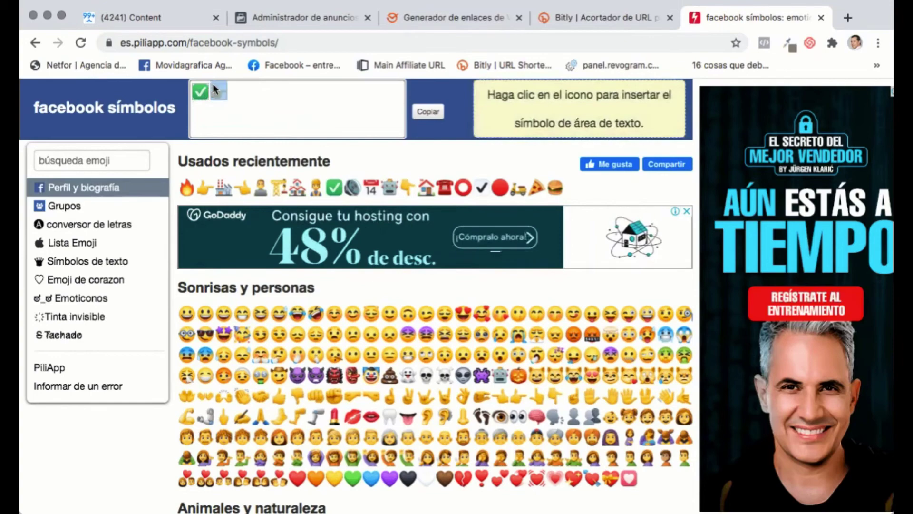
left_click(306, 16)
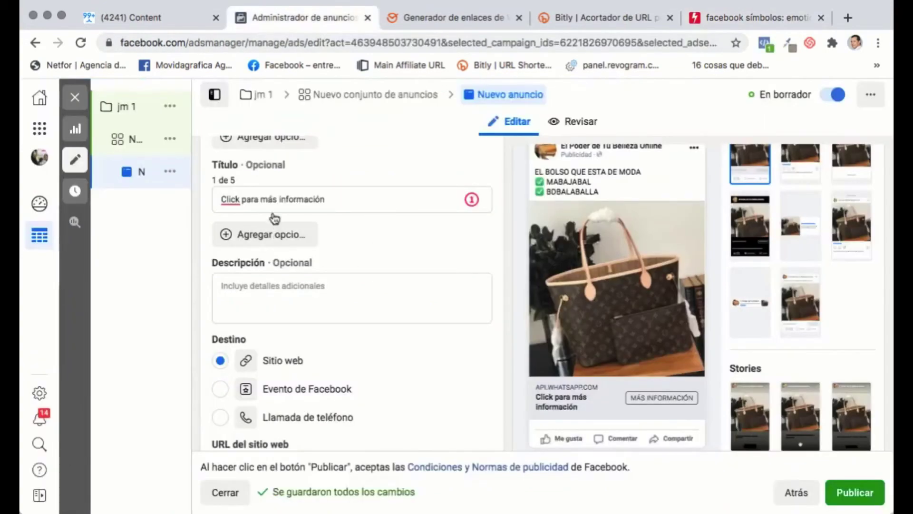
left_click(339, 202)
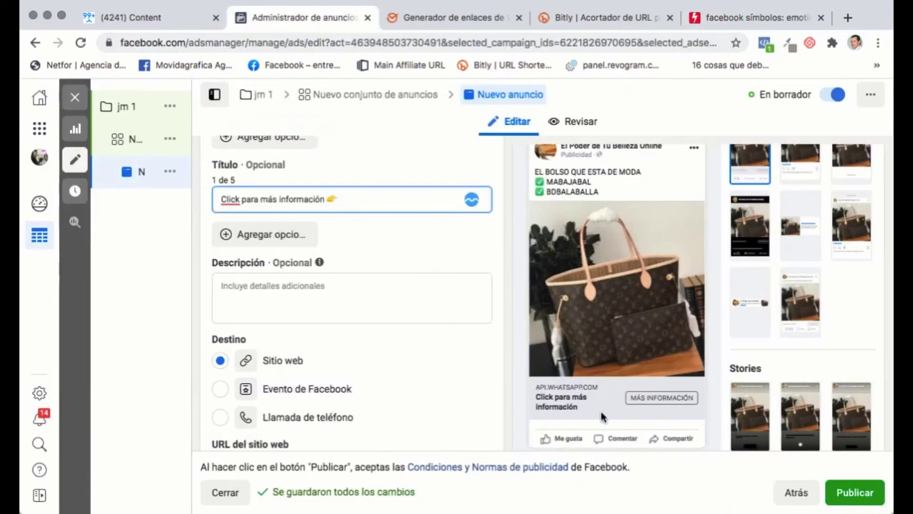
left_click(445, 379)
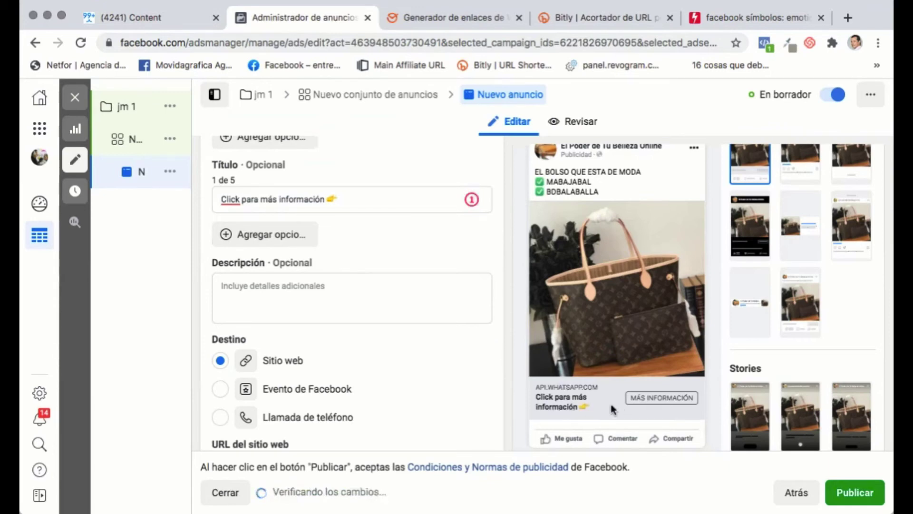
Step: Publish the campaign, ad set and ad, then close the 'Se publicaron varios elementos' notice
left_click(851, 494)
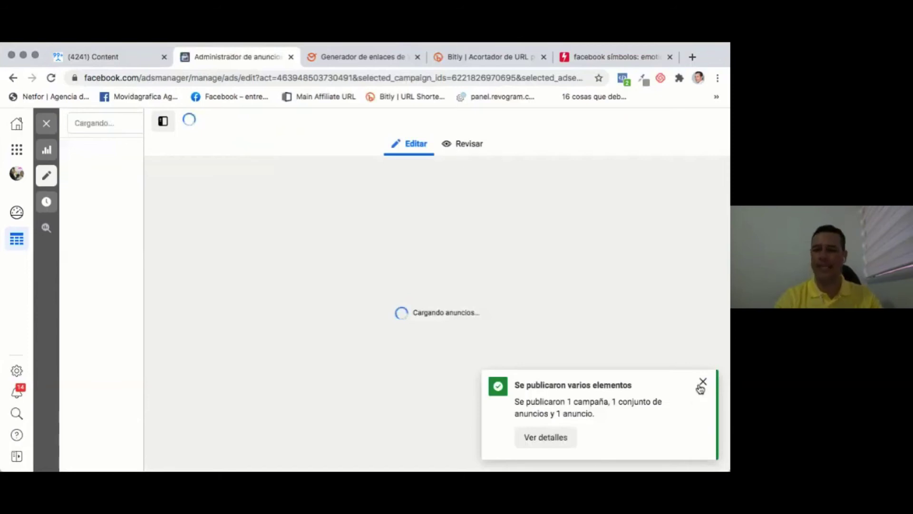
left_click(703, 383)
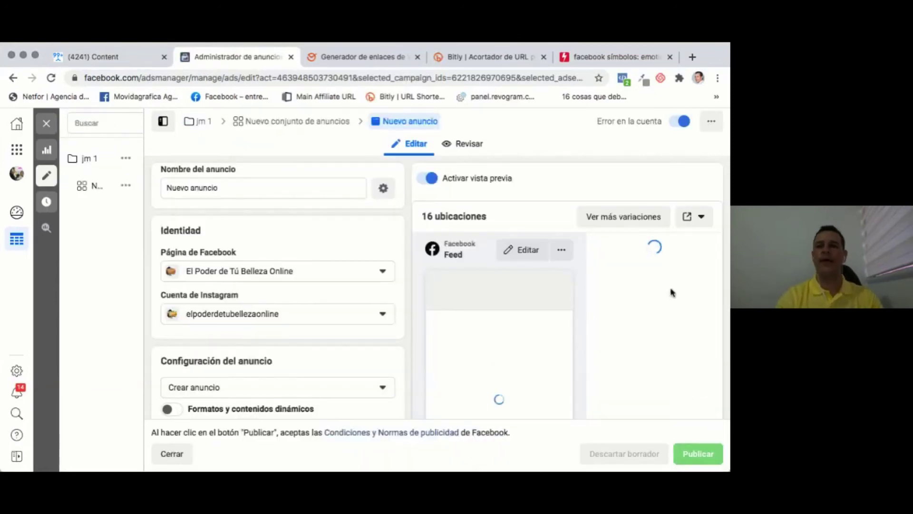
Step: Send a preview of the ad to the mobile Facebook news feed
left_click(701, 221)
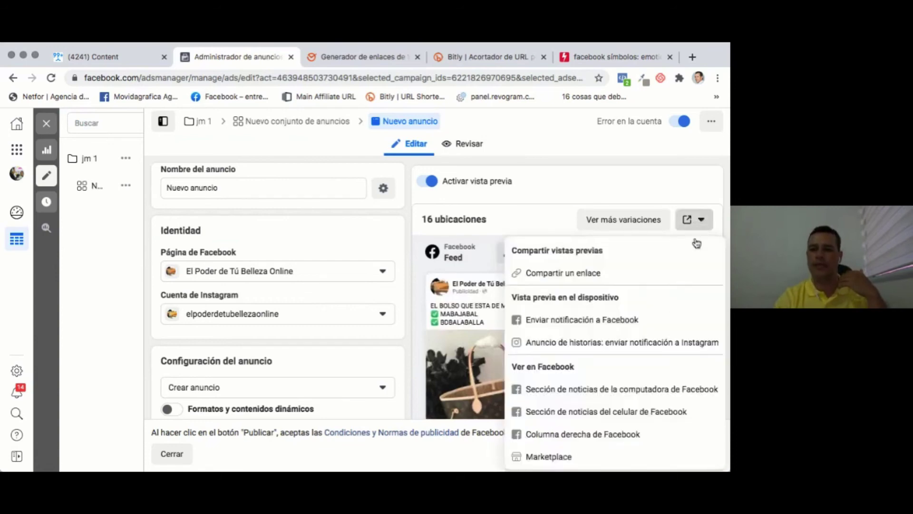
scroll(662, 316, "down", 1)
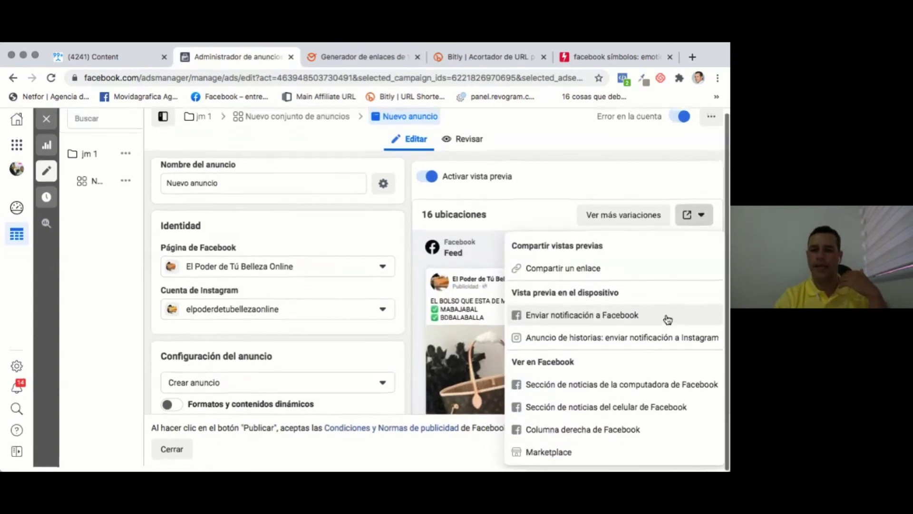
left_click(564, 409)
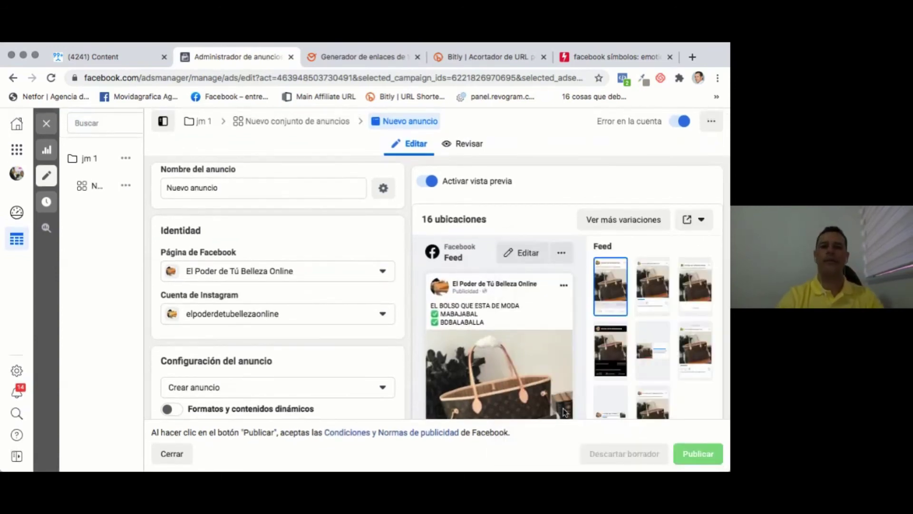
left_click(703, 223)
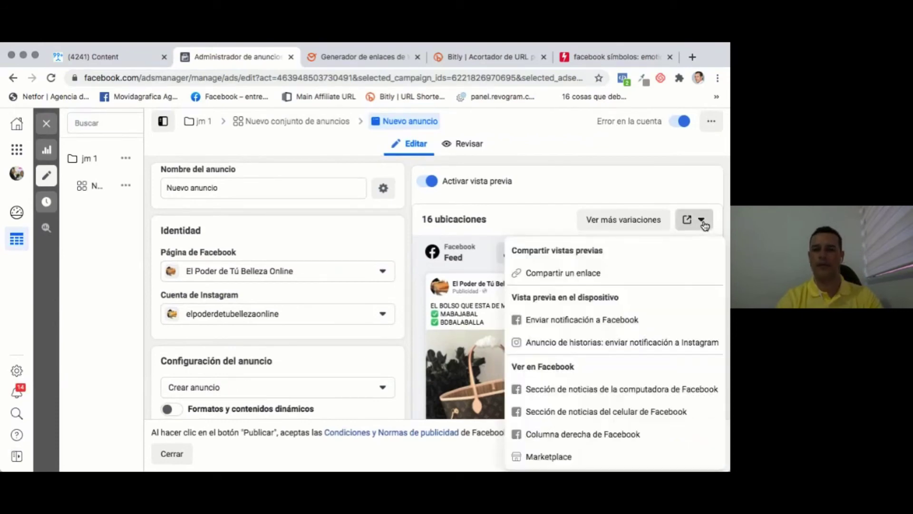
left_click(601, 412)
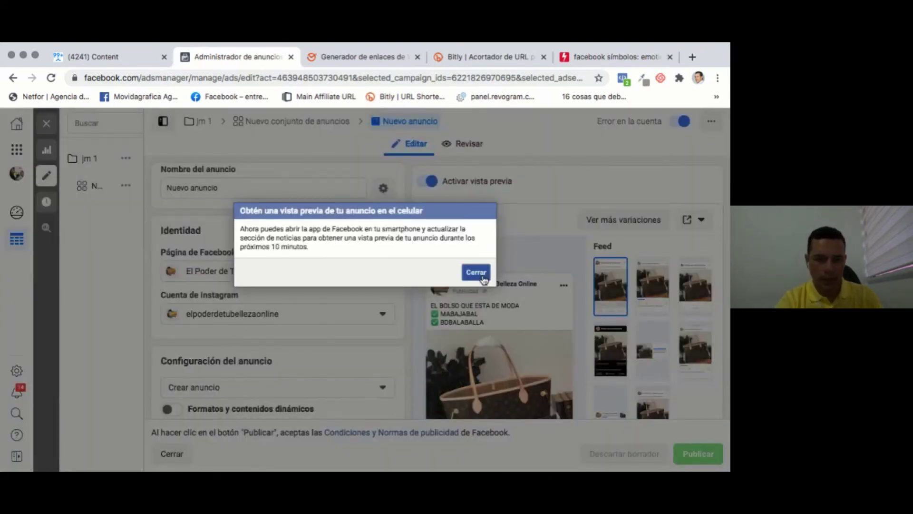
left_click(476, 273)
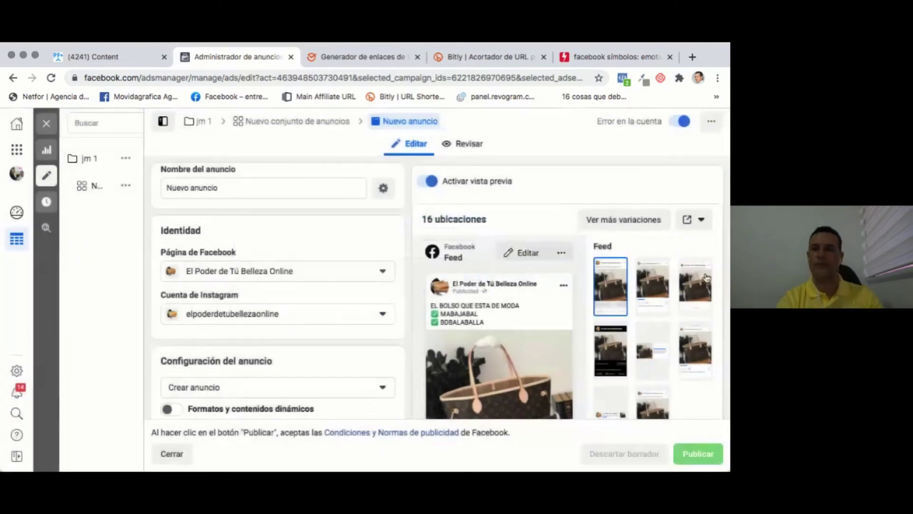
Step: Open the ad's desktop Facebook News Feed preview in a new tab
left_click(702, 220)
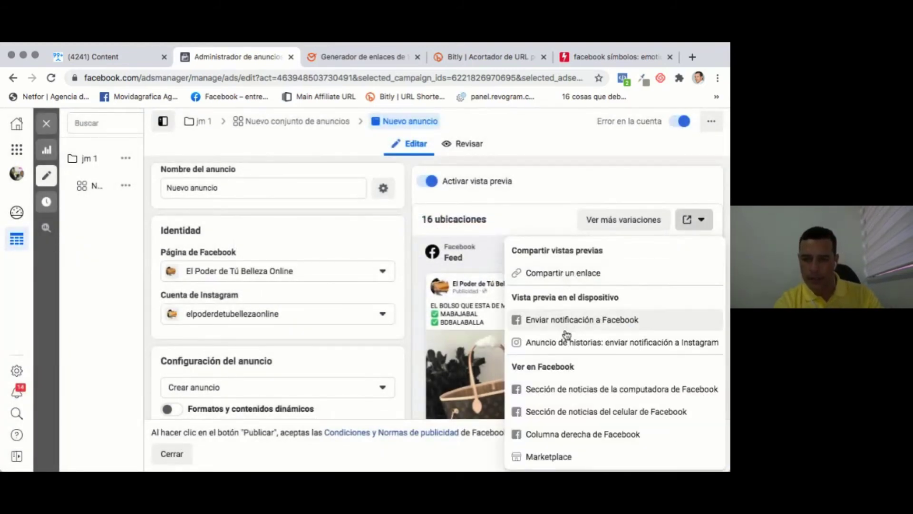
scroll(581, 325, "down", 1)
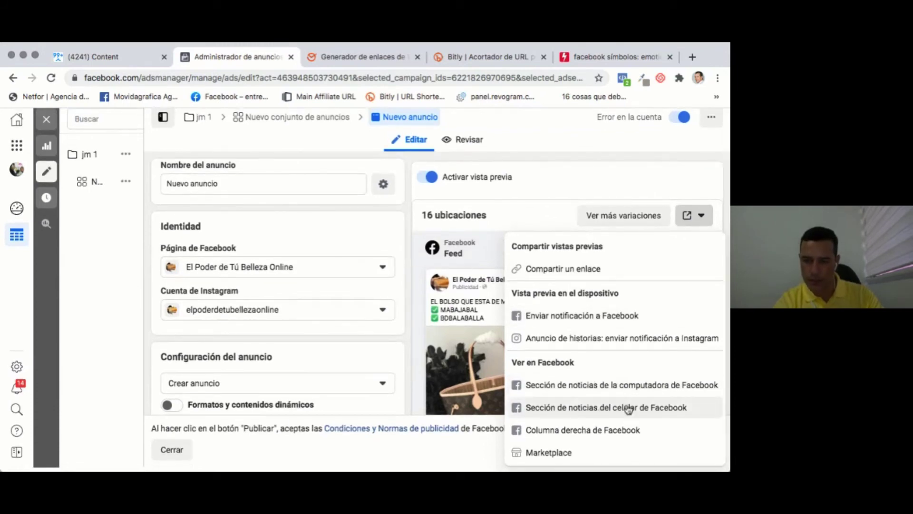
left_click(622, 385)
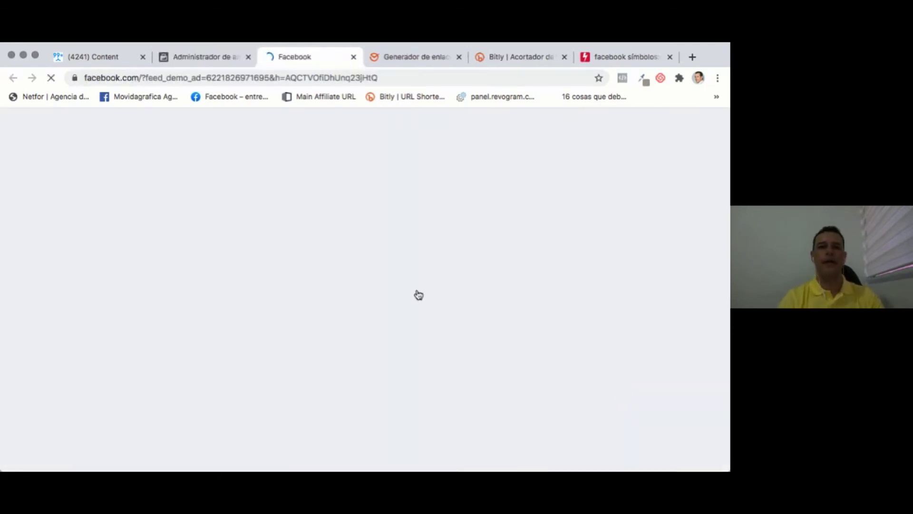
Step: Scroll the Facebook feed down to the 'Publicidad (demo)' bag ad with its 👉 headline
scroll(484, 309, "down", 3)
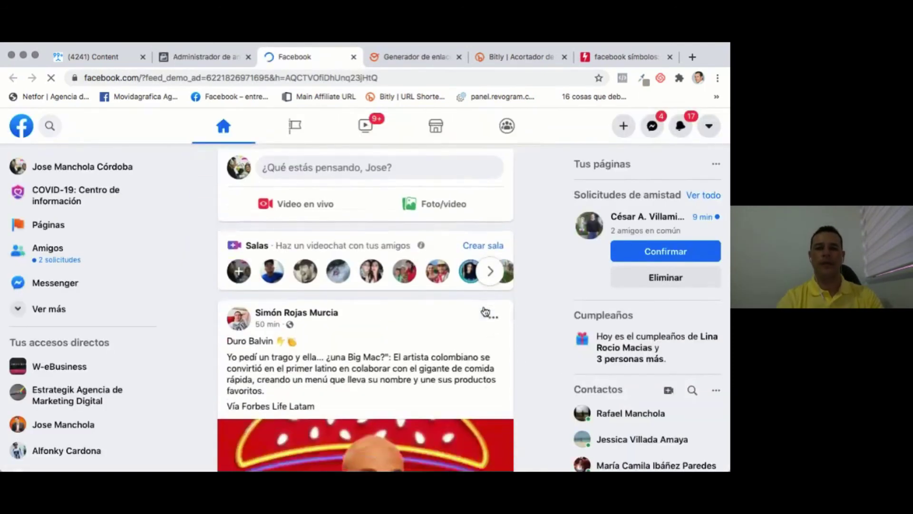
scroll(484, 311, "down", 10)
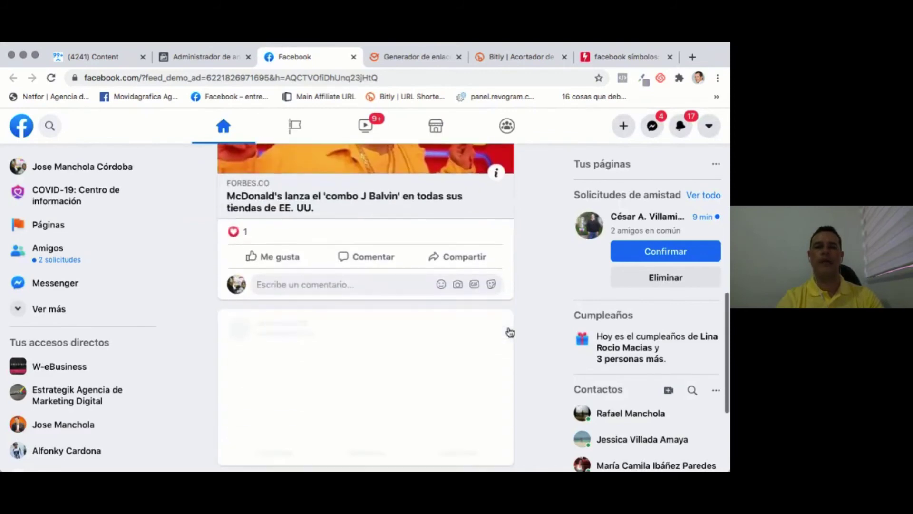
scroll(509, 332, "down", 3)
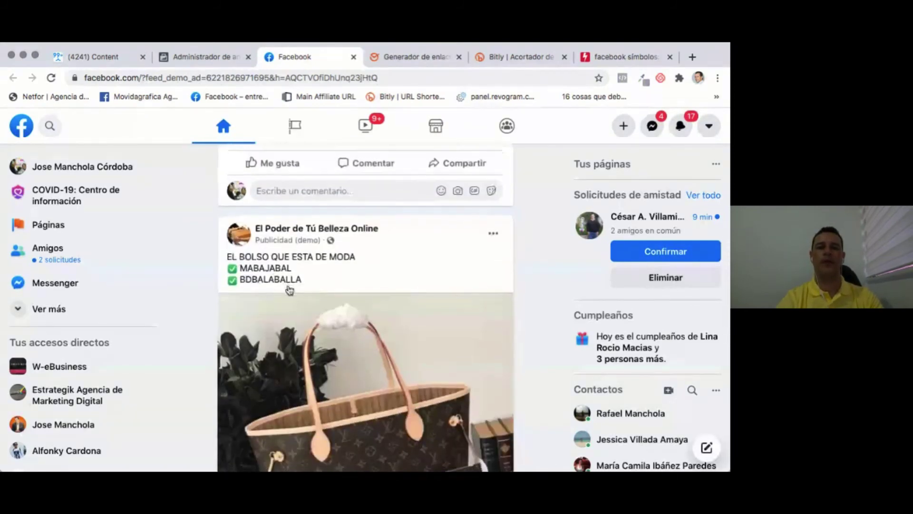
scroll(285, 286, "down", 4)
scroll(300, 391, "down", 2)
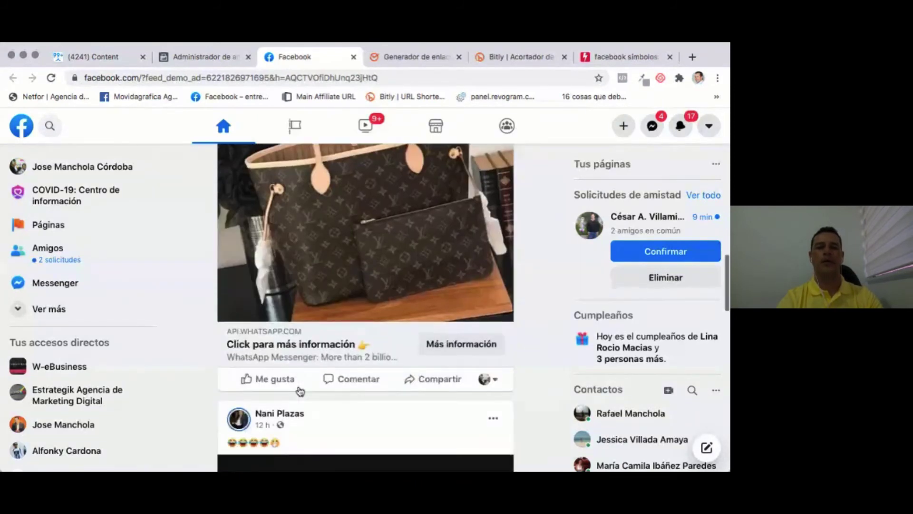